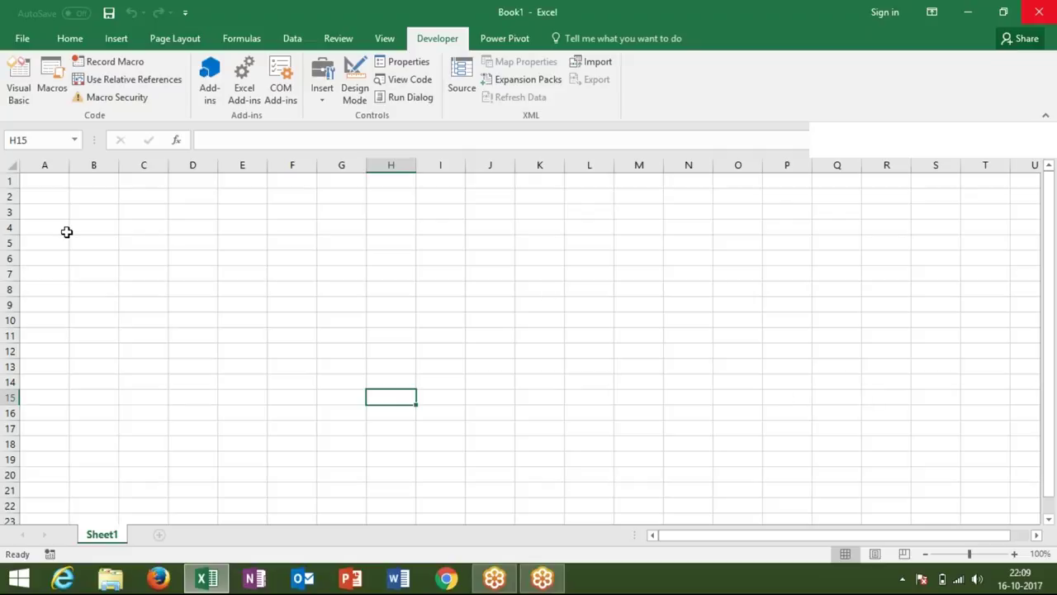
# - Switch to the Data workbook and display the employee table on Sheet1
pyautogui.click(23, 39)
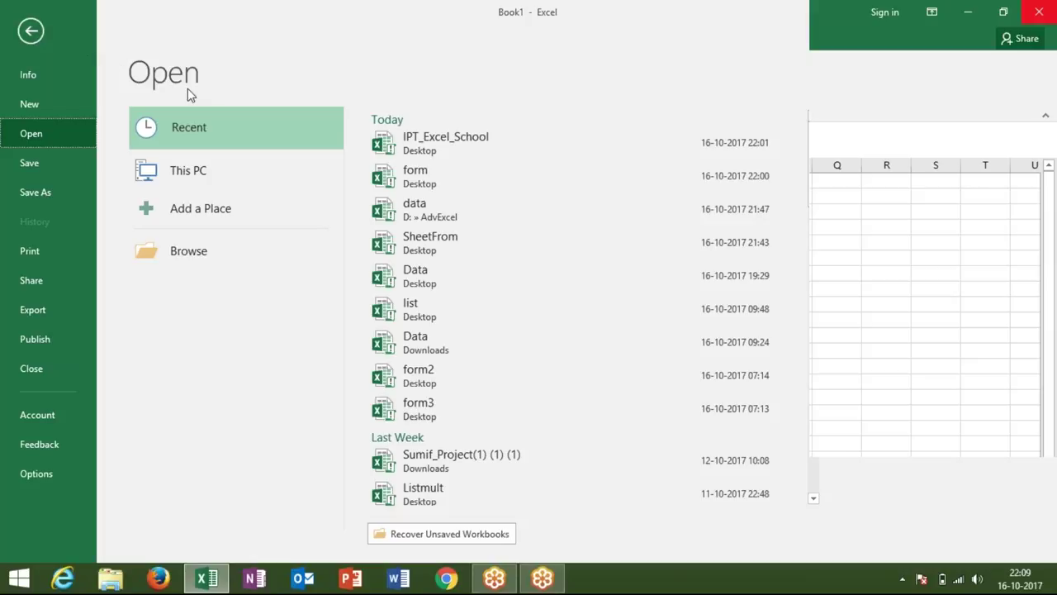
pyautogui.press('Escape')
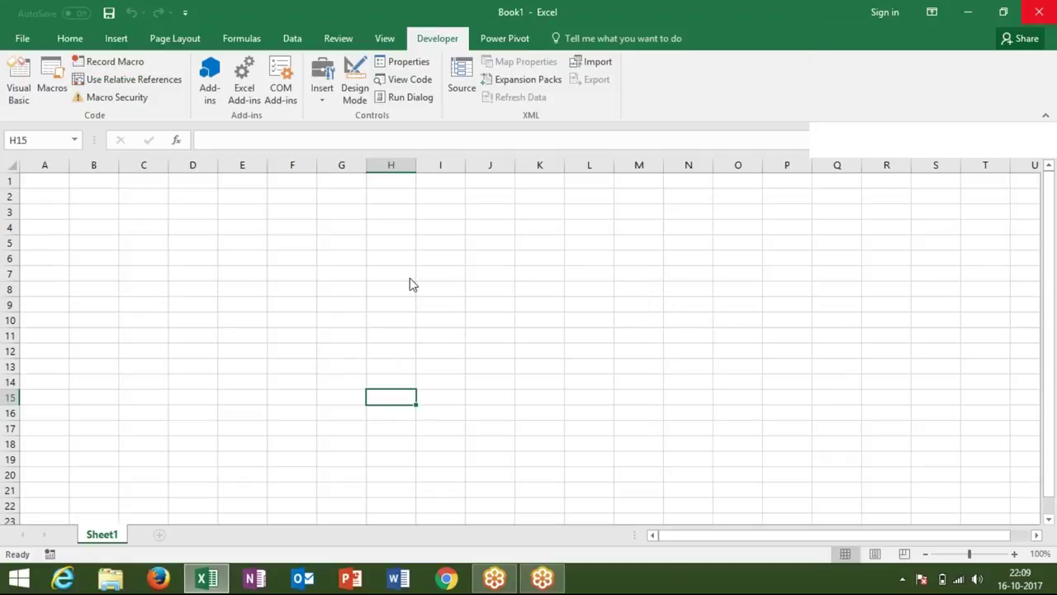
pyautogui.hotkey('alt', 'F11')
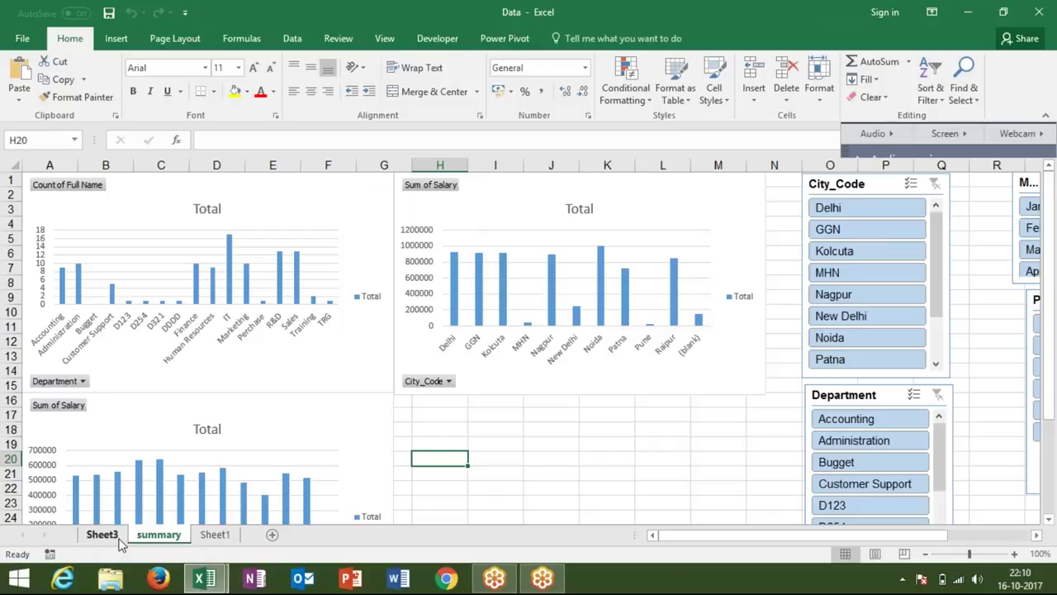
pyautogui.click(121, 538)
pyautogui.click(213, 536)
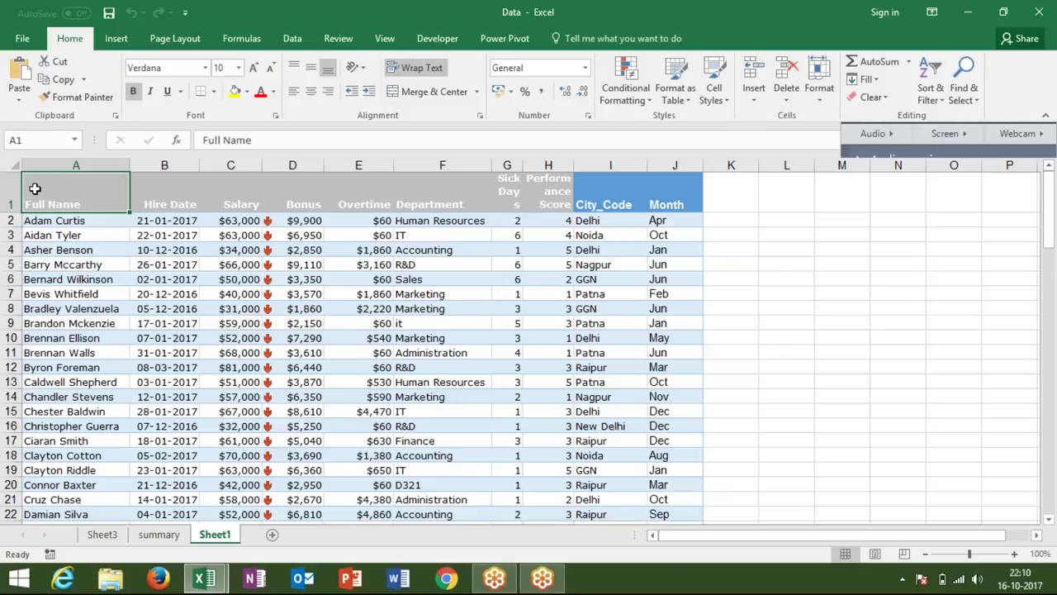
# - Copy the Data employee table and paste it into Book1 starting at A1
pyautogui.hotkey('ctrl', 'shift', 'End')
pyautogui.hotkey('ctrl', 'c')
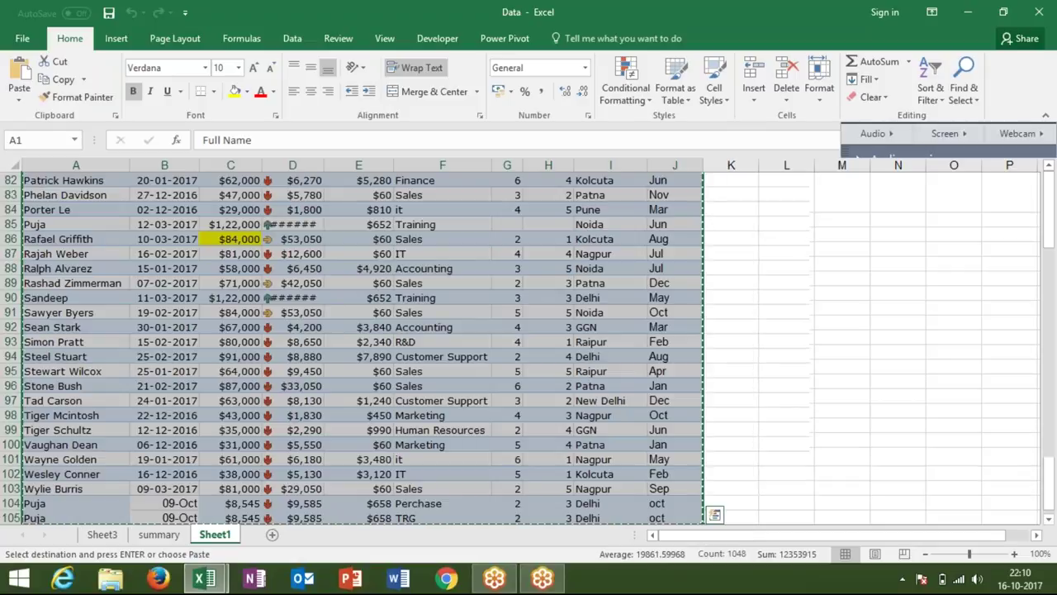
pyautogui.hotkey('alt', 'Tab')
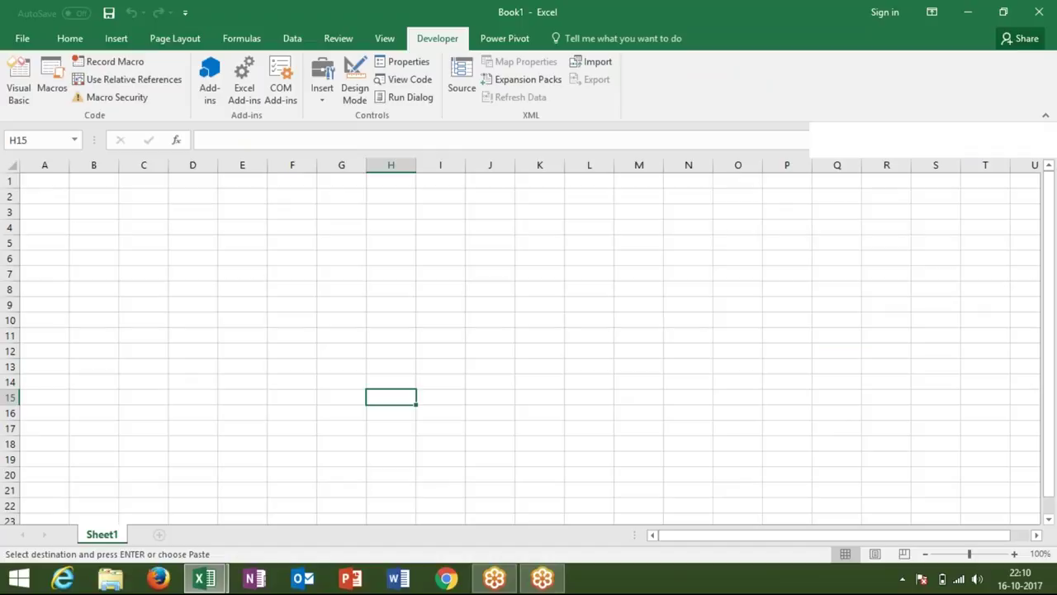
pyautogui.click(45, 185)
pyautogui.hotkey('ctrl', 'v')
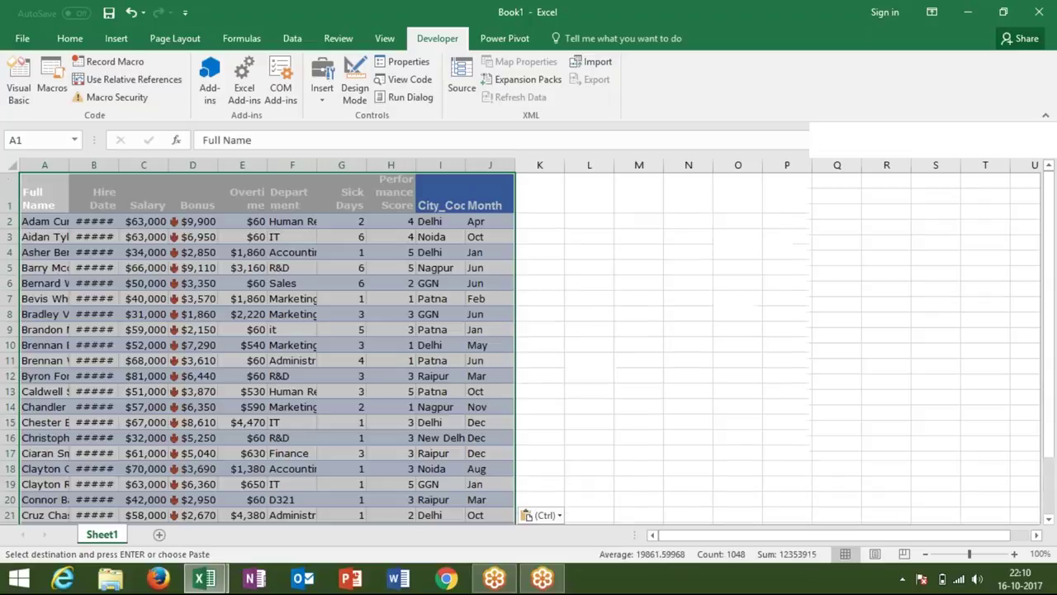
# - Return Data to its top cell and cancel closing Book1, keeping the pasted table
pyautogui.hotkey('ctrl', 'Tab')
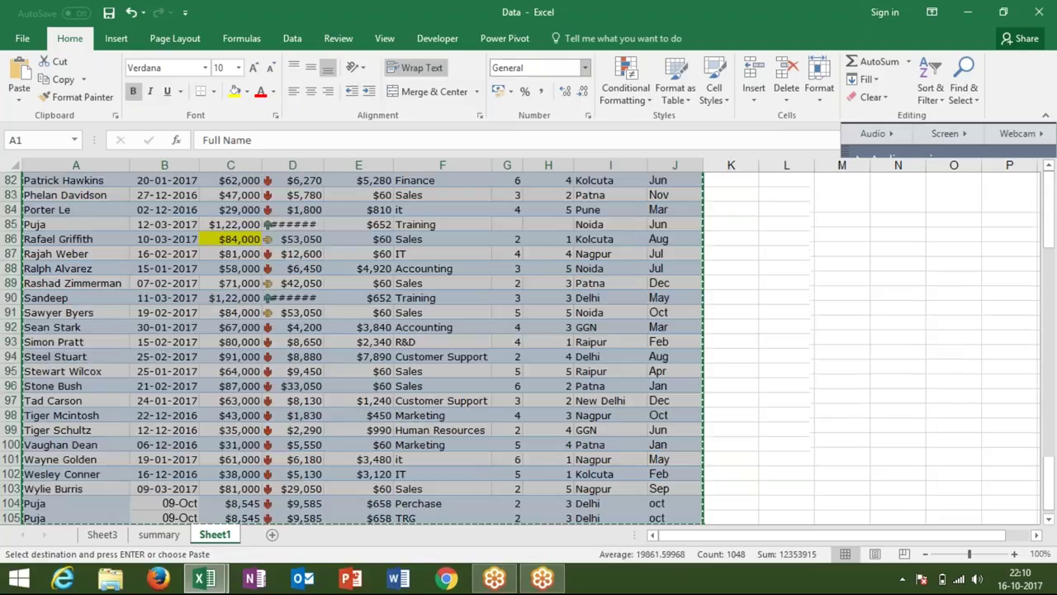
pyautogui.hotkey('ctrl', 'Home')
pyautogui.hotkey('ctrl', 'Tab')
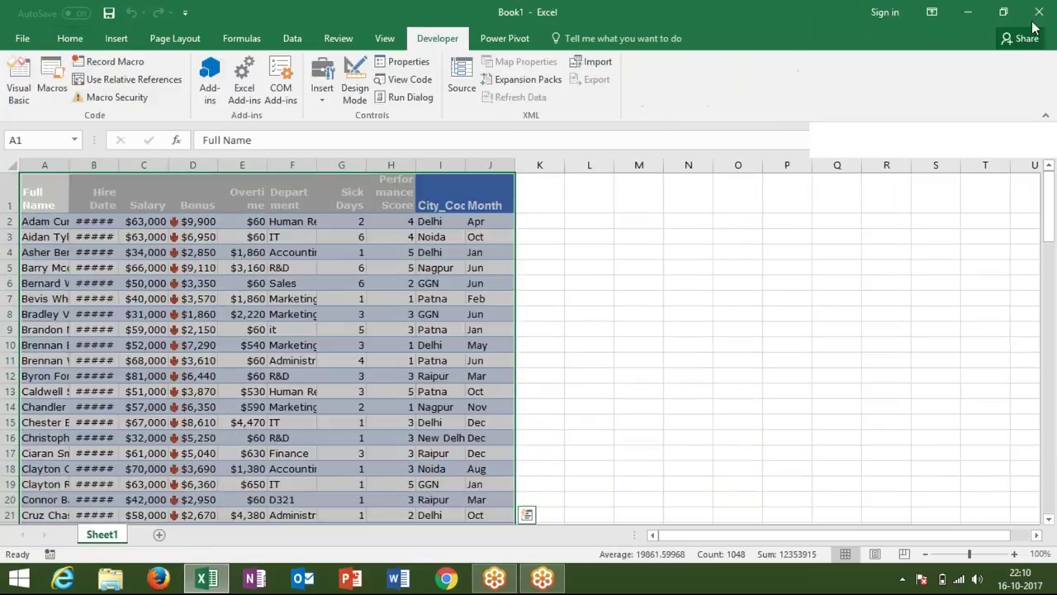
pyautogui.click(1039, 11)
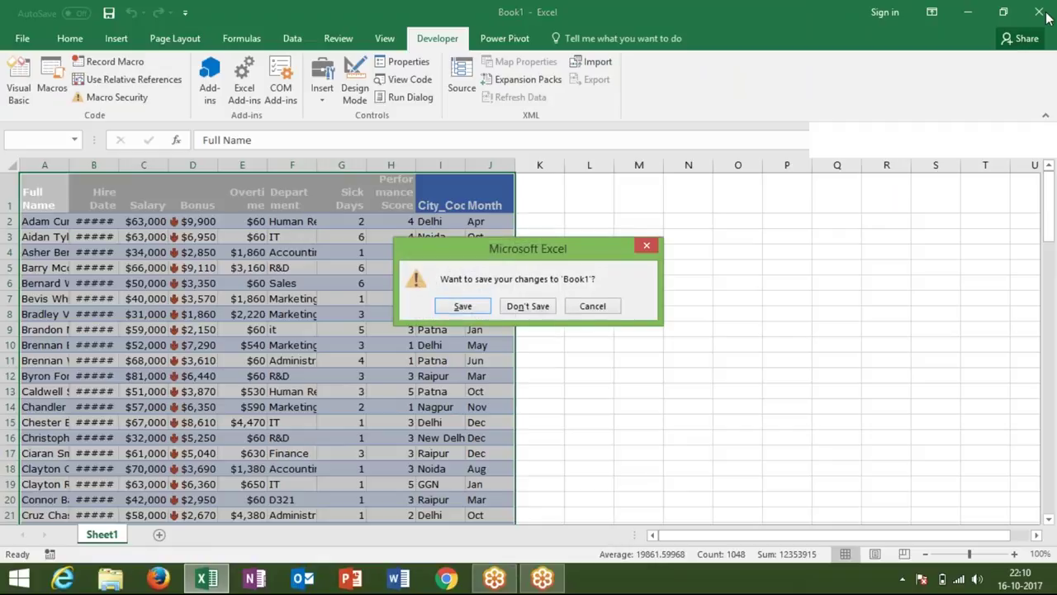
pyautogui.press('Escape')
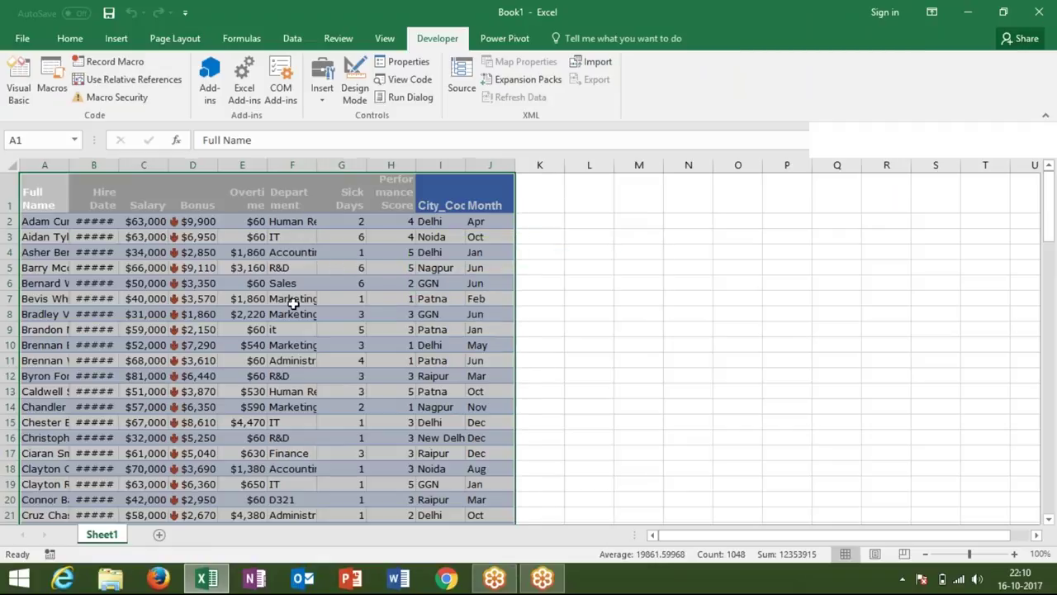
pyautogui.click(294, 304)
# - Widen columns A and B so full names and hire dates show
pyautogui.click(185, 407)
pyautogui.hotkey('ctrl', 'c')
pyautogui.click(174, 337)
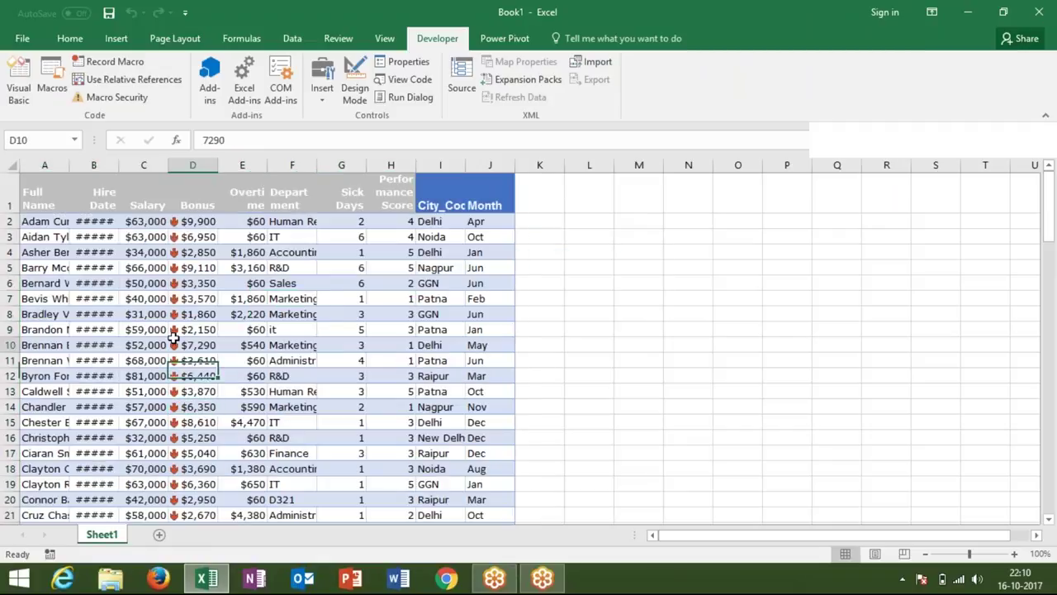
pyautogui.moveTo(119, 169); pyautogui.dragTo(135, 169)
pyautogui.moveTo(70, 168); pyautogui.dragTo(127, 168)
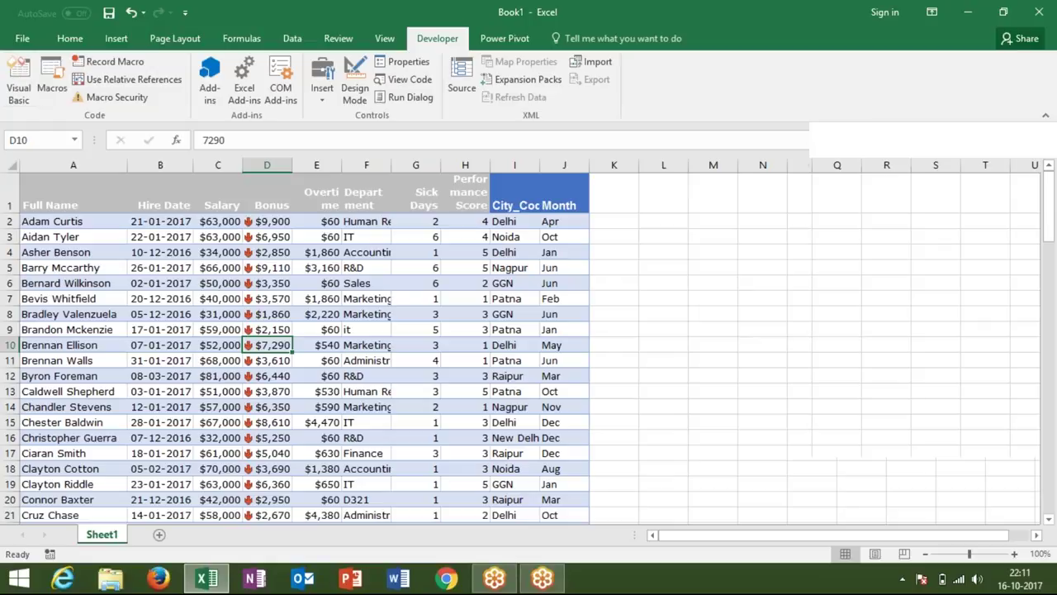
pyautogui.click(505, 208)
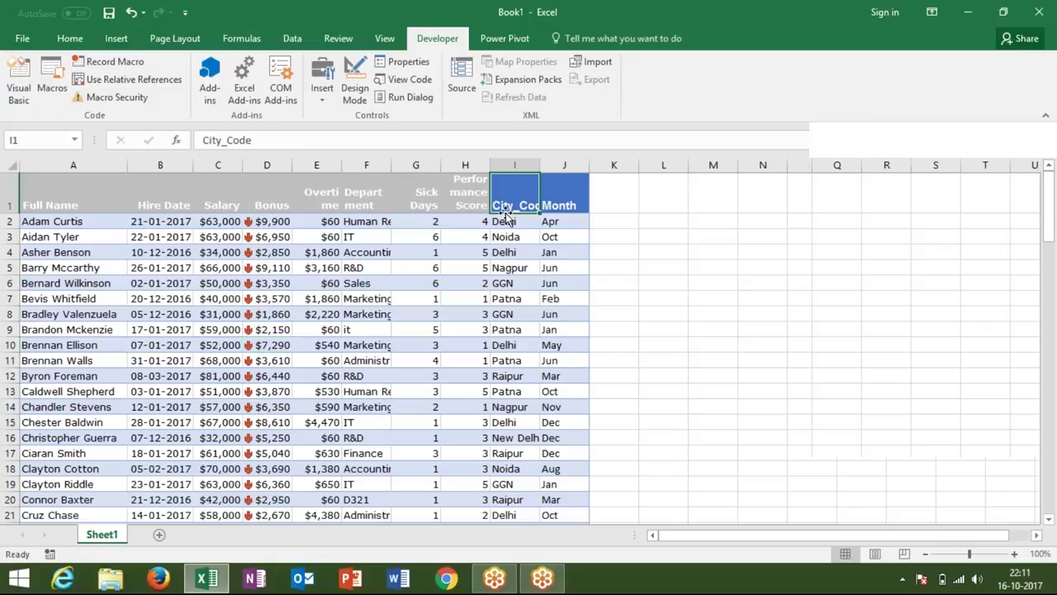
# - Insert a new UserForm into Book1, enlarge it, and draw a large ListBox across it
pyautogui.click(25, 108)
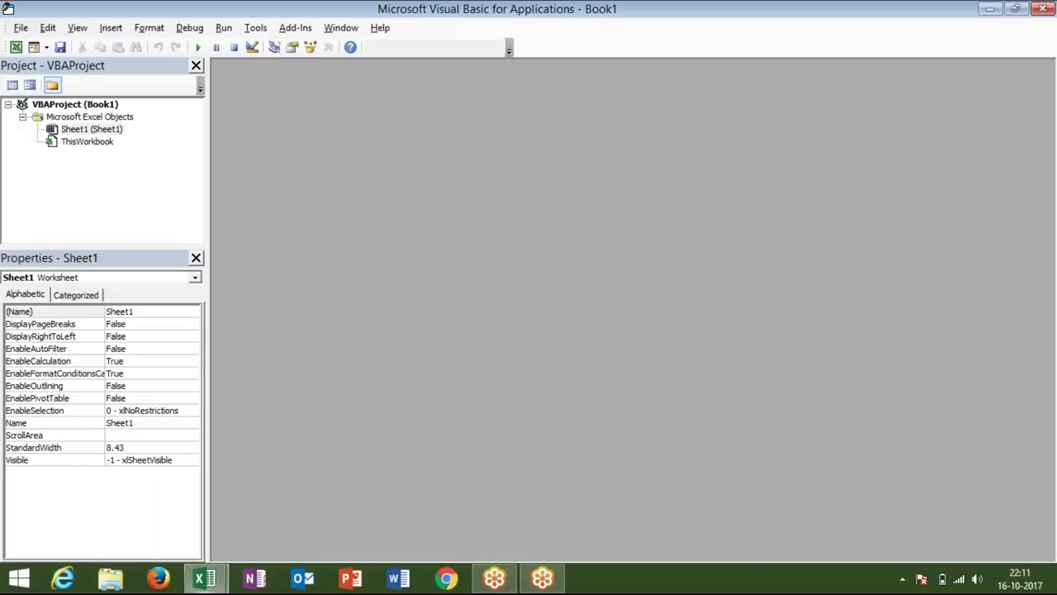
pyautogui.click(112, 28)
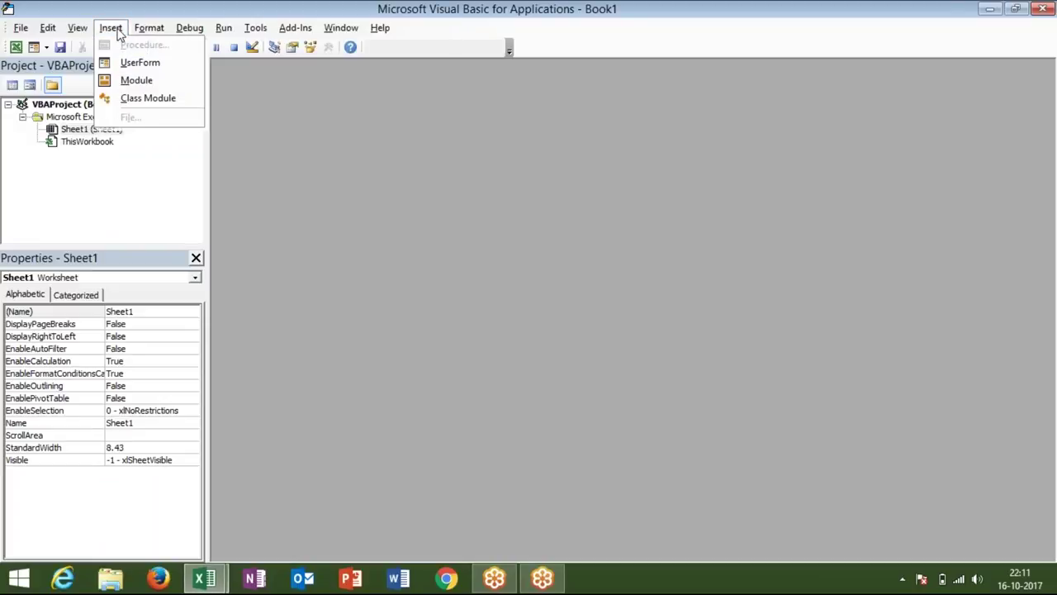
pyautogui.click(134, 62)
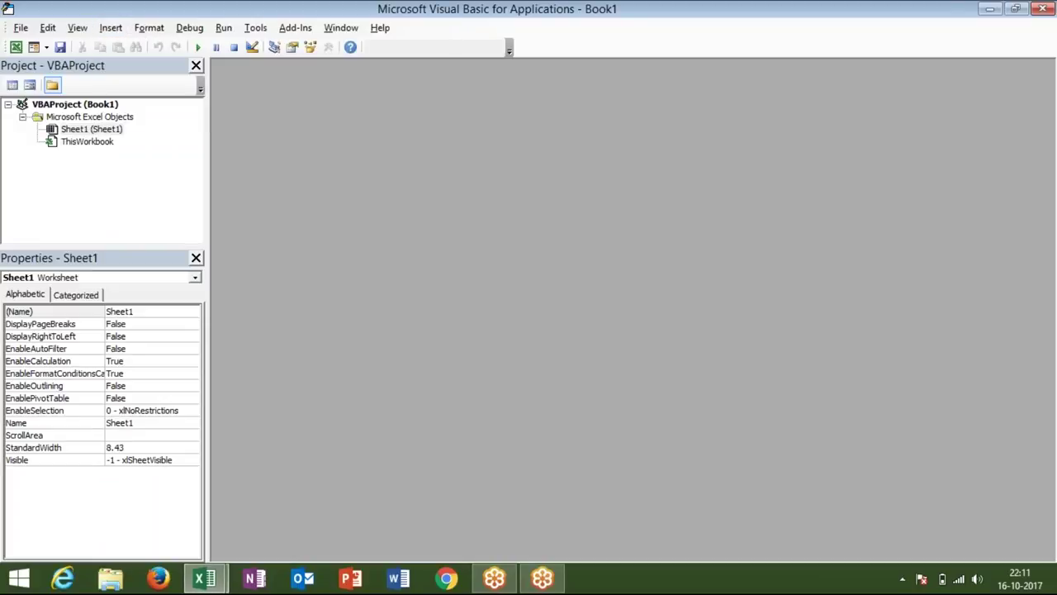
pyautogui.moveTo(467, 251); pyautogui.dragTo(703, 498)
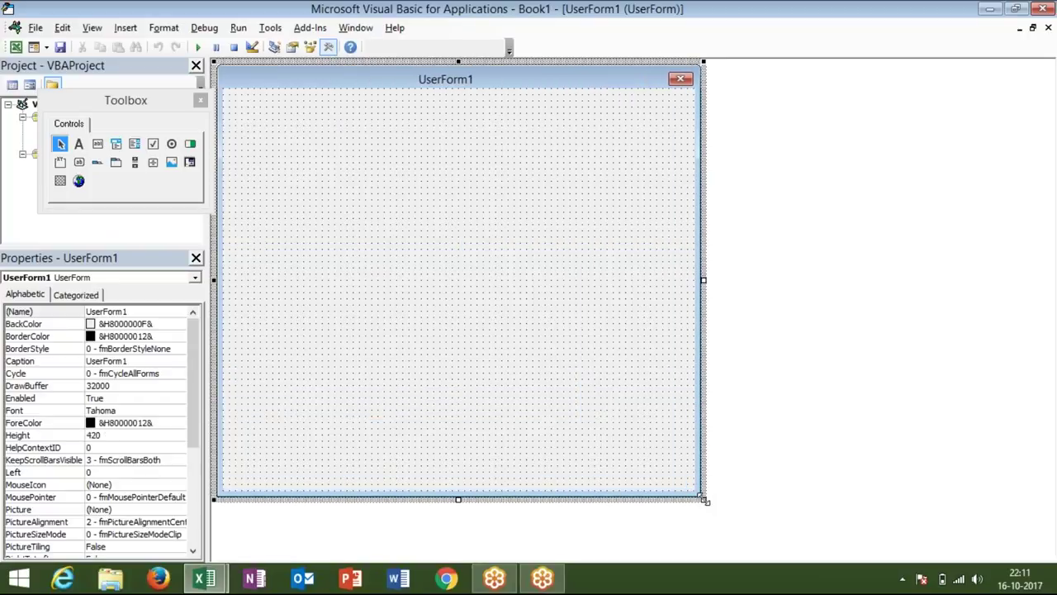
pyautogui.click(136, 147)
pyautogui.moveTo(223, 157)
pyautogui.mouseDown()
pyautogui.moveTo(669, 410)
pyautogui.moveTo(692, 434)
pyautogui.mouseUp()
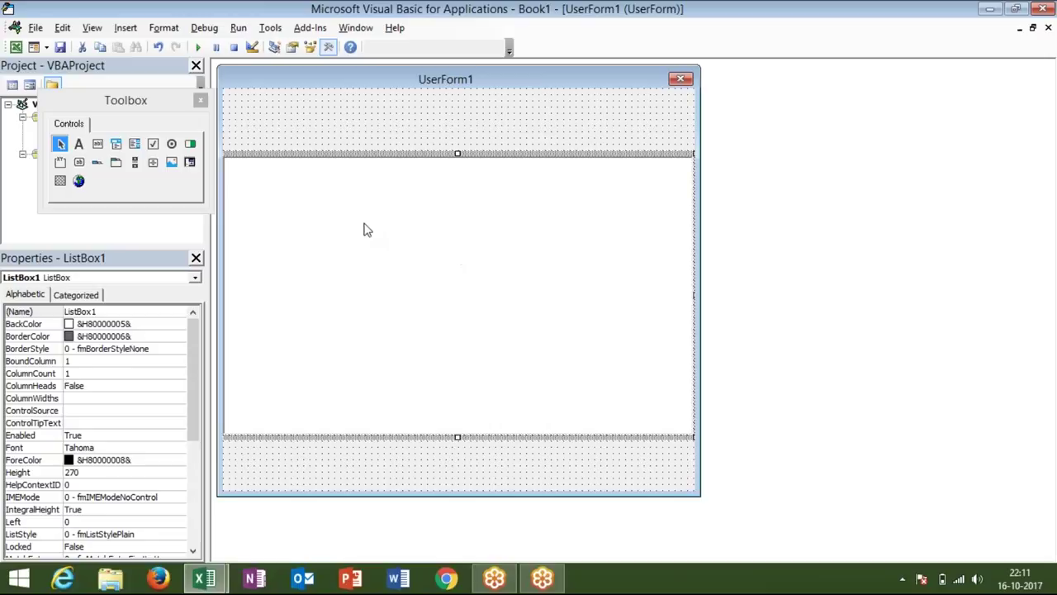
# - Draw a city text box with an 'Enter City' label to its left
pyautogui.click(105, 148)
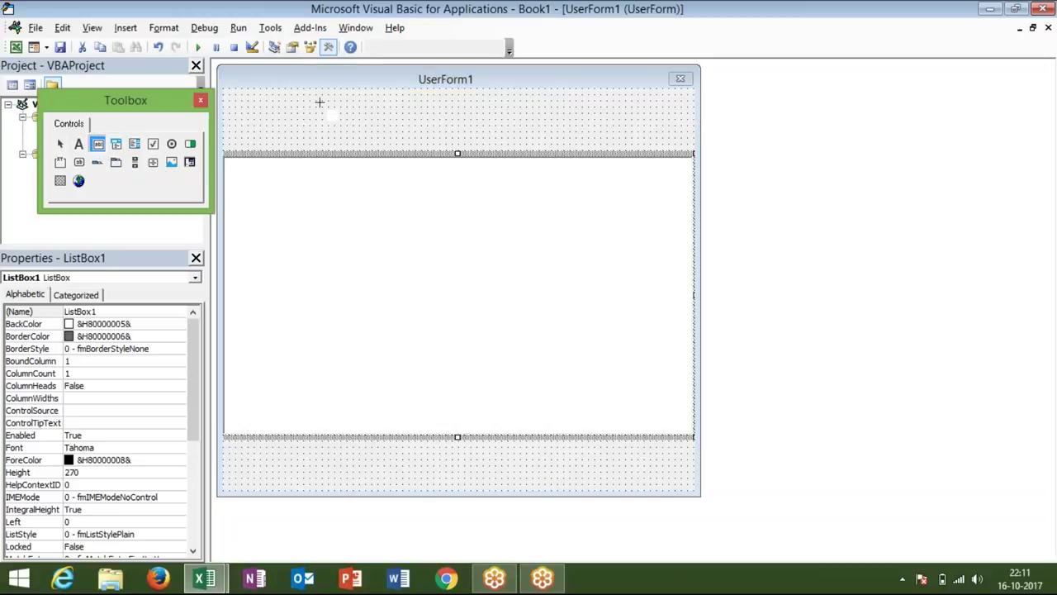
pyautogui.moveTo(312, 107); pyautogui.dragTo(398, 133)
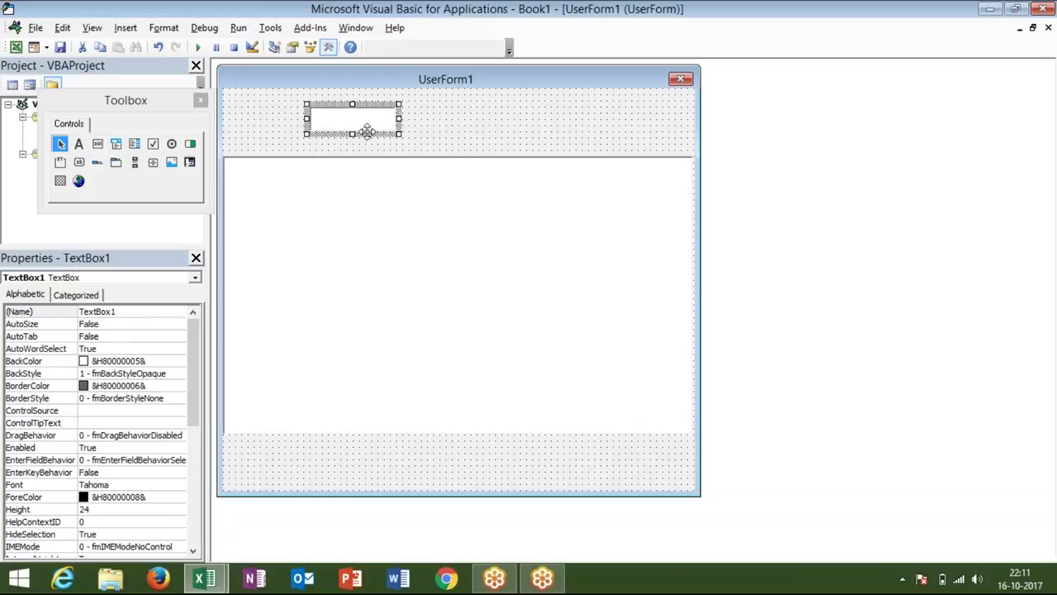
pyautogui.click(79, 144)
pyautogui.moveTo(247, 107); pyautogui.dragTo(300, 128)
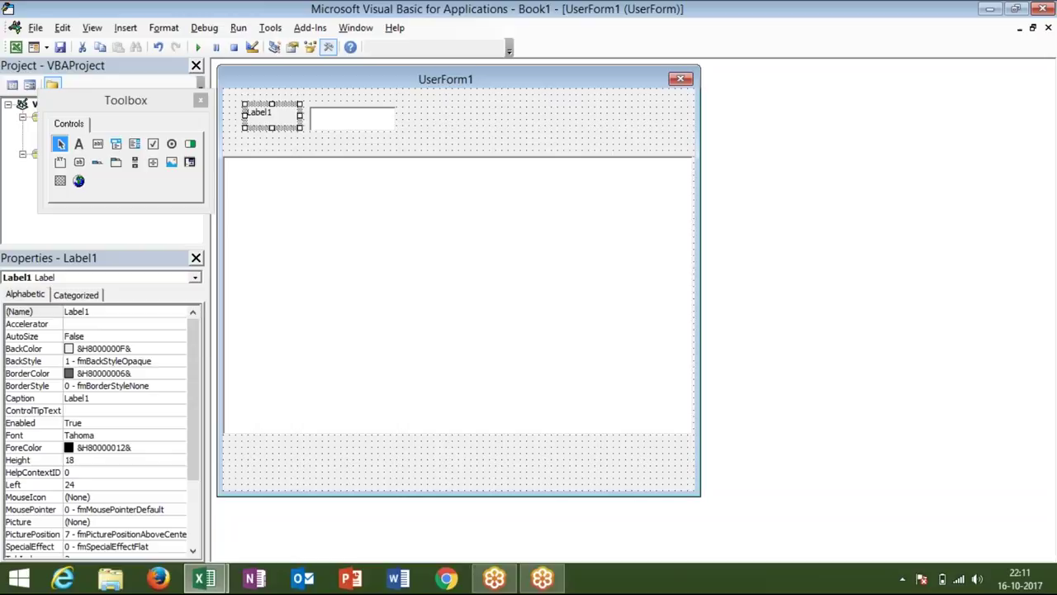
pyautogui.click(273, 115)
pyautogui.press('BackSpace')
pyautogui.press('BackSpace')
pyautogui.press('BackSpace')
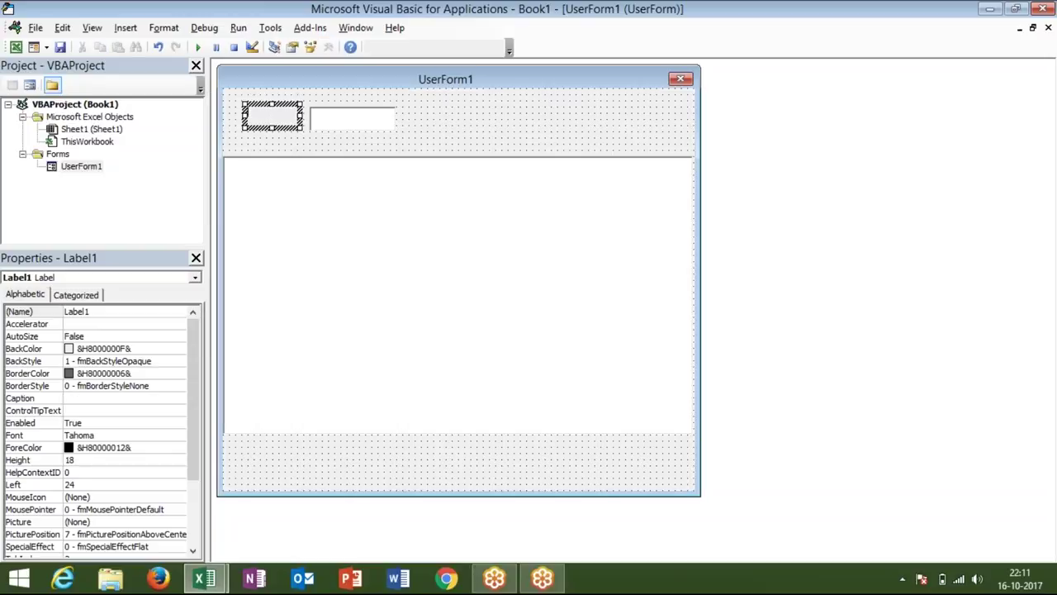
pyautogui.write('Enter City')
pyautogui.moveTo(303, 129)
pyautogui.mouseDown()
pyautogui.moveTo(291, 122)
pyautogui.moveTo(304, 142)
pyautogui.mouseUp()
pyautogui.click(305, 145)
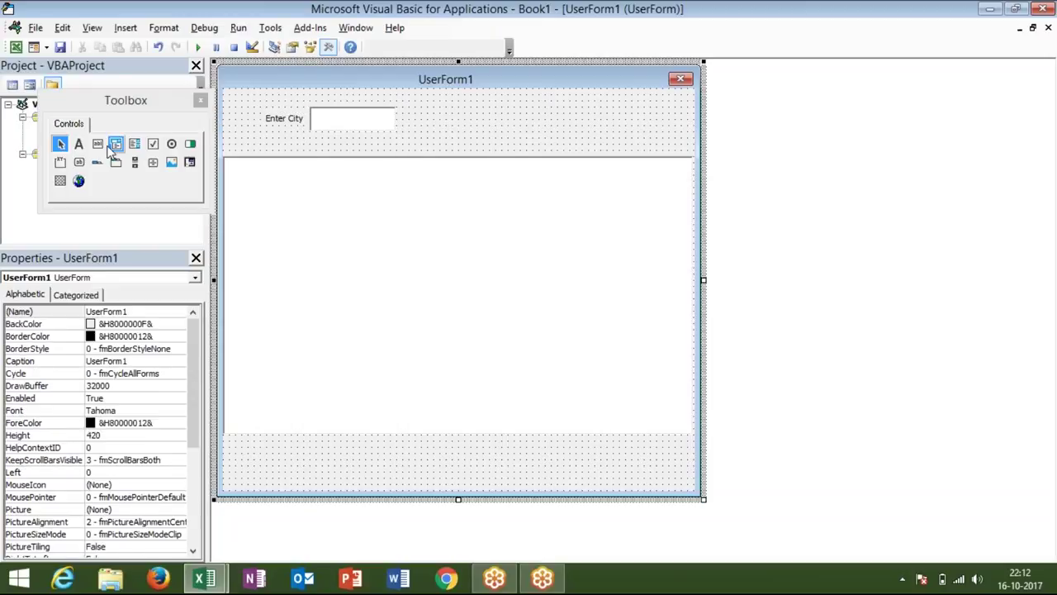
# - Add a command button captioned 'Show' to the right of the city box
pyautogui.click(97, 143)
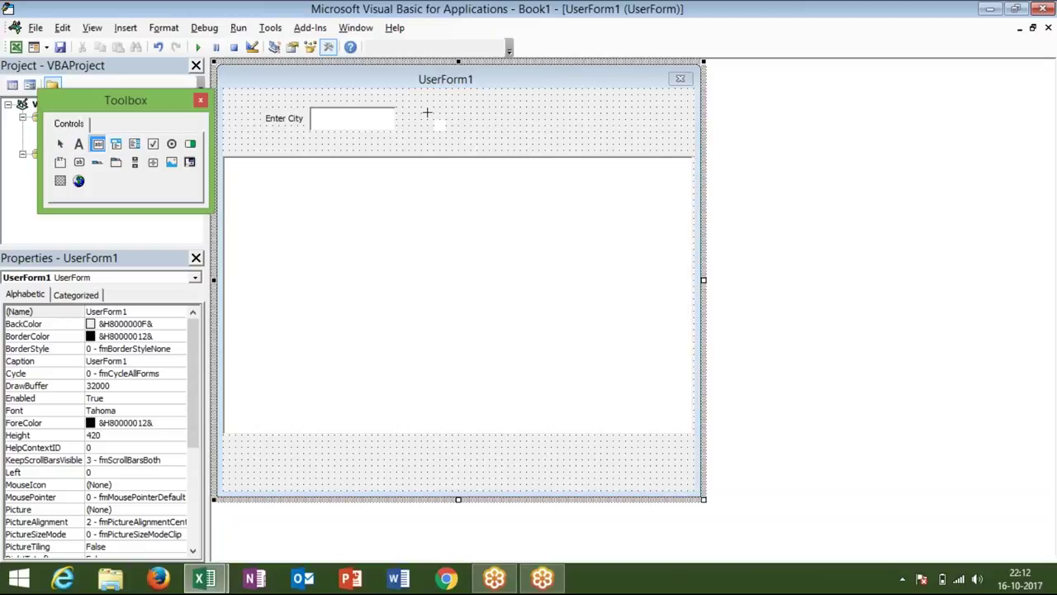
pyautogui.moveTo(408, 108); pyautogui.dragTo(454, 134)
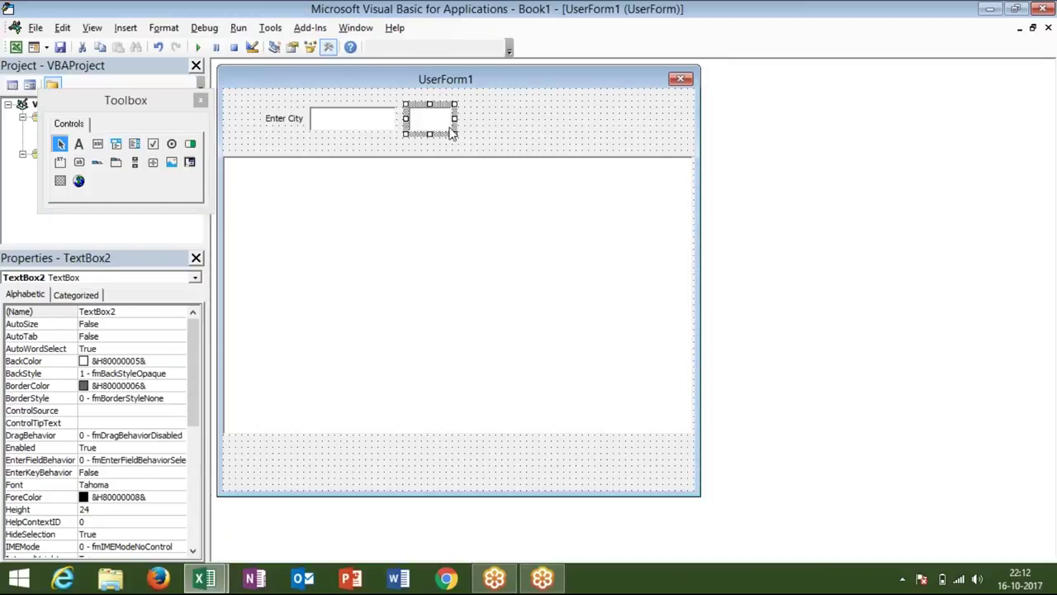
pyautogui.hotkey('ctrl', 'z')
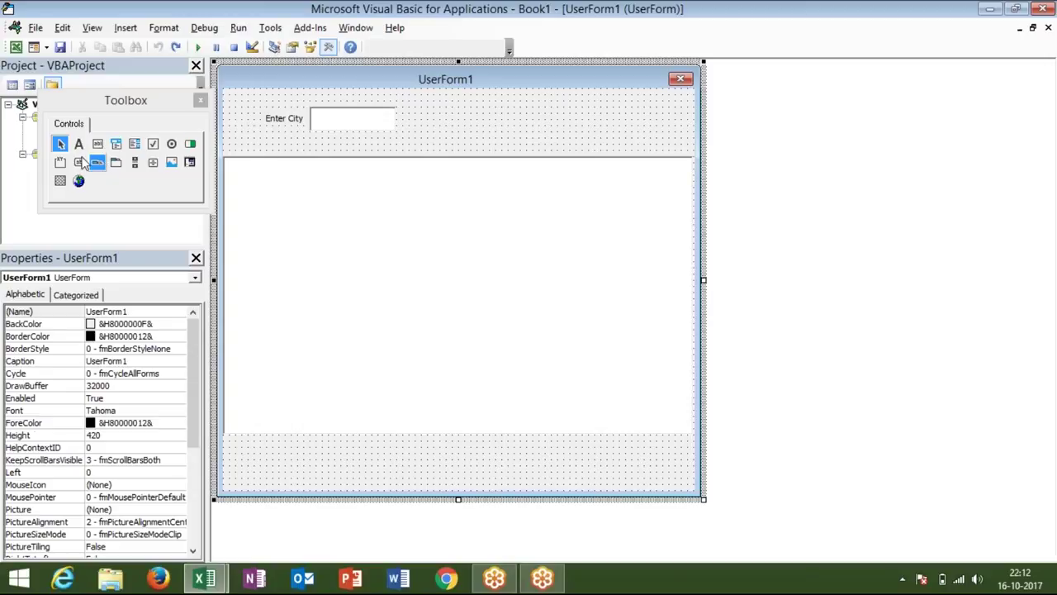
pyautogui.click(79, 162)
pyautogui.moveTo(408, 106); pyautogui.dragTo(460, 133)
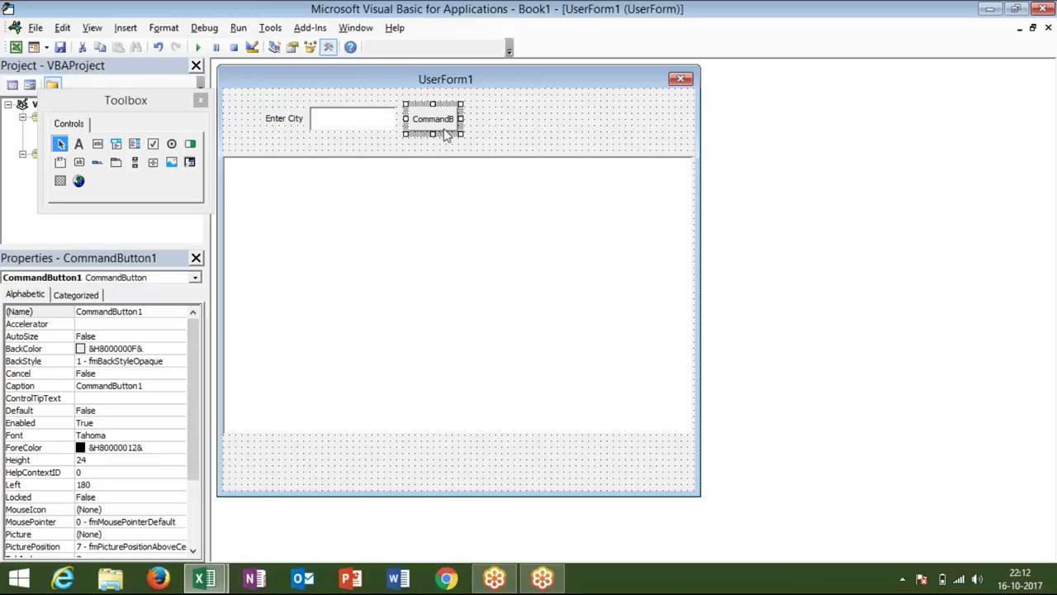
pyautogui.click(446, 135)
pyautogui.press('BackSpace')
pyautogui.press('BackSpace')
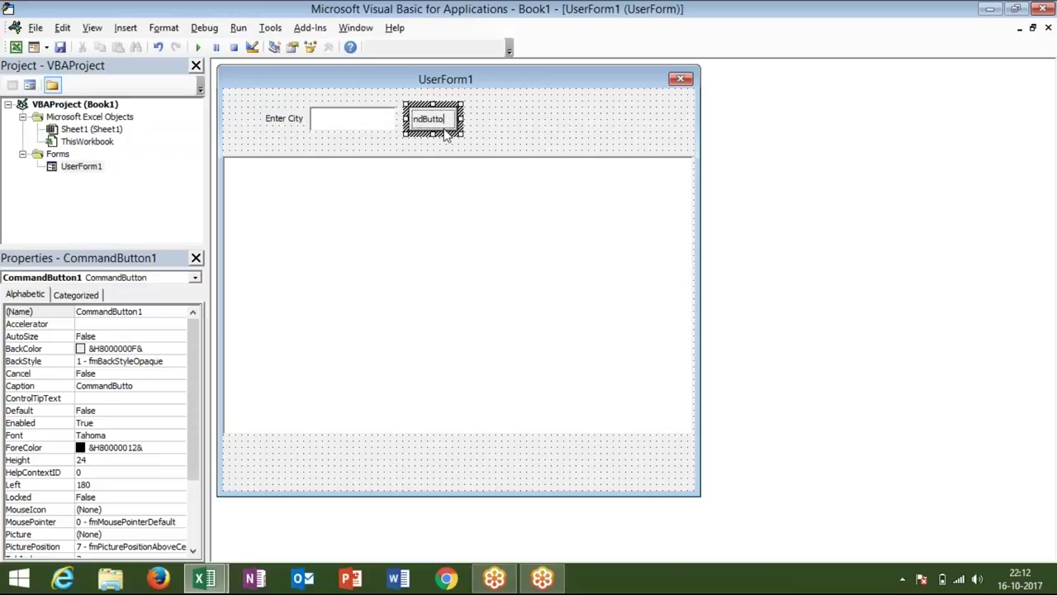
pyautogui.press('BackSpace')
pyautogui.press('BackSpace')
pyautogui.press('BackSpace')
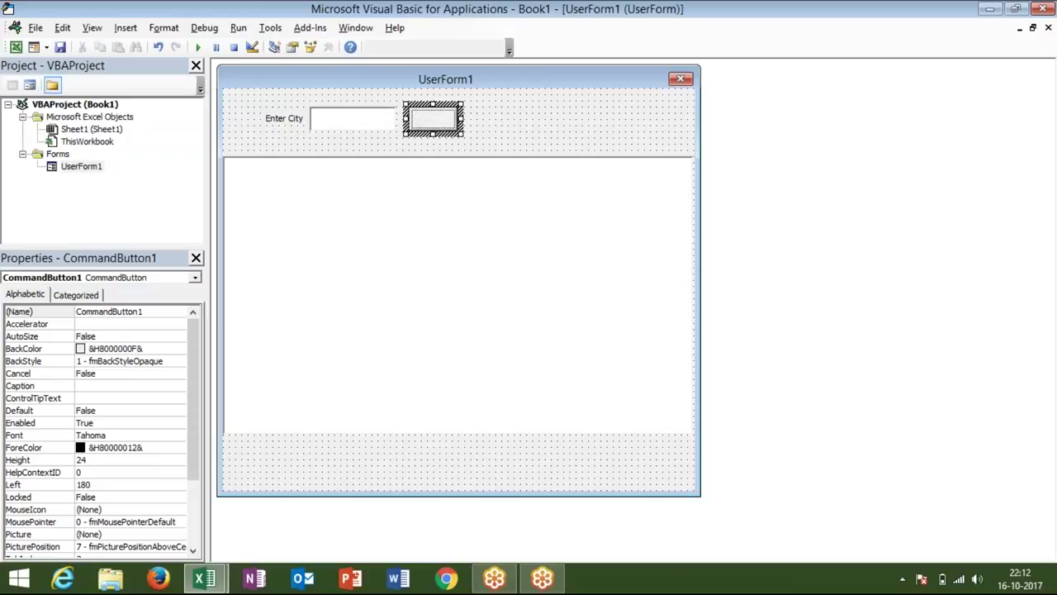
pyautogui.write('Sho')
pyautogui.write('w')
# - Deselect the Show button and select the list box below the controls
pyautogui.click(491, 119)
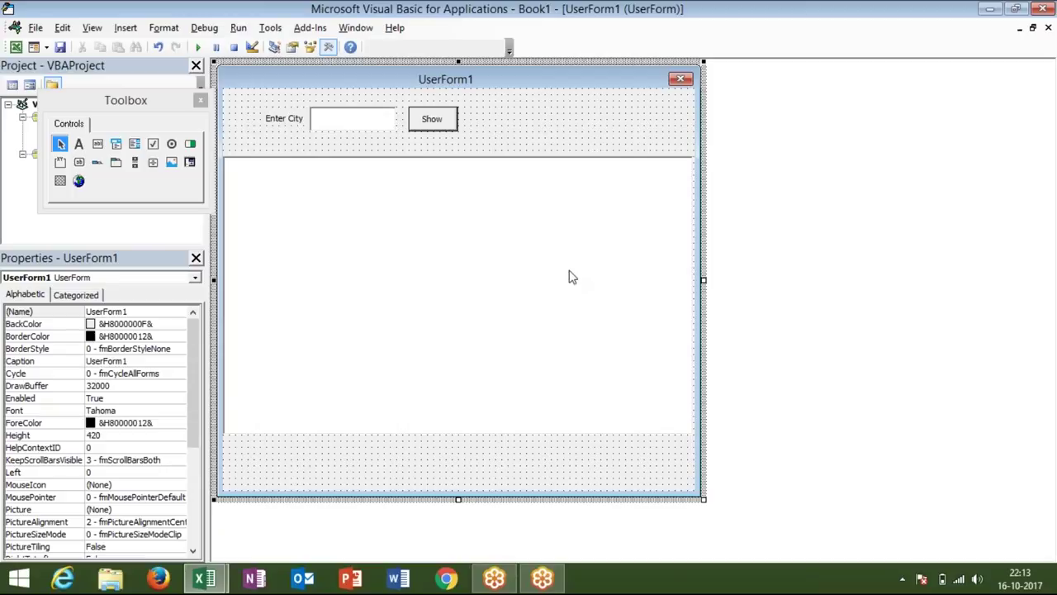
pyautogui.click(474, 262)
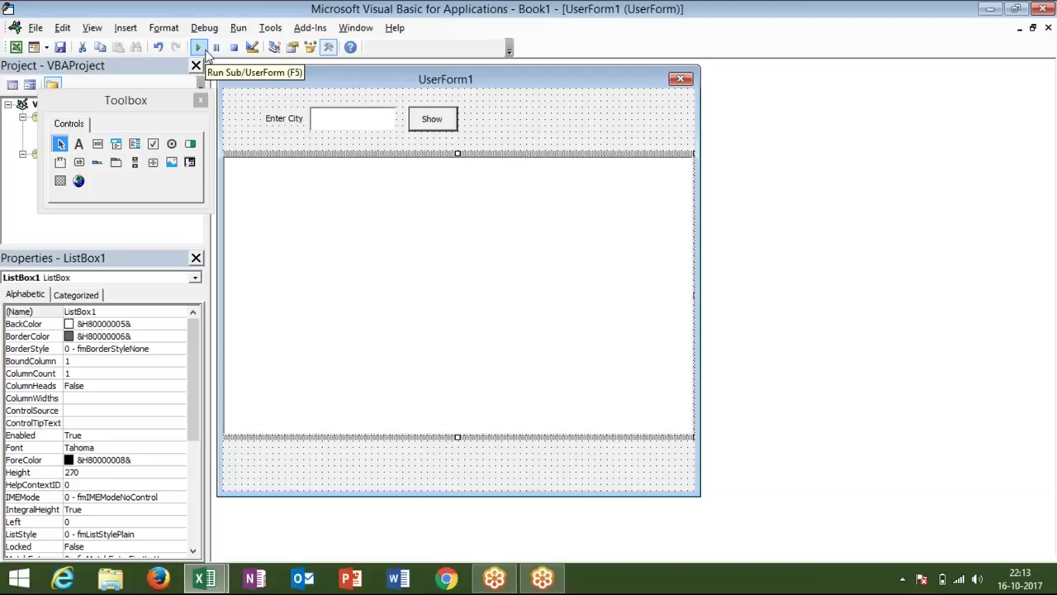
pyautogui.click(200, 51)
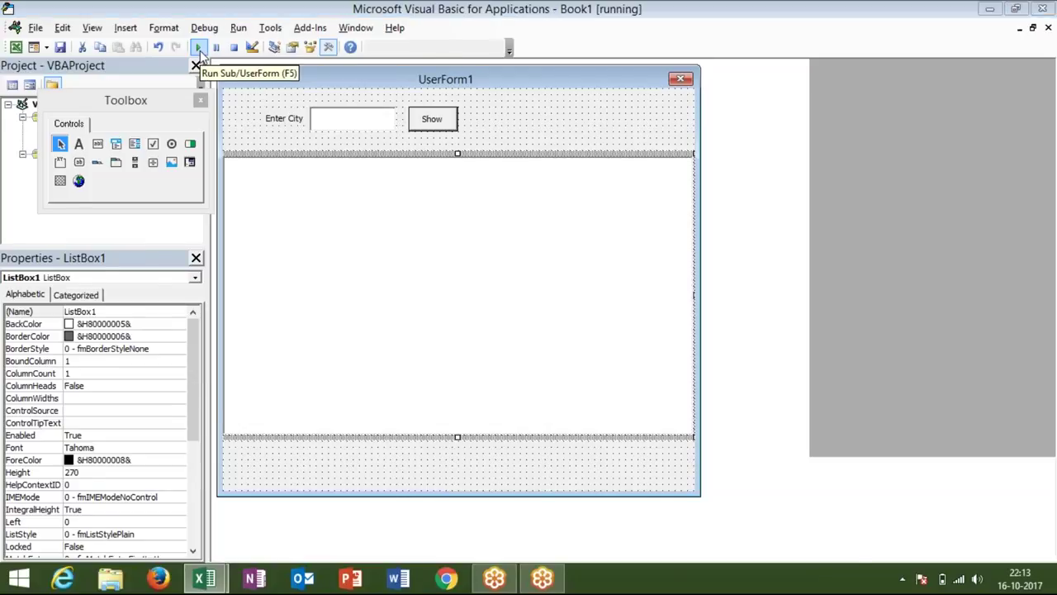
pyautogui.write('s')
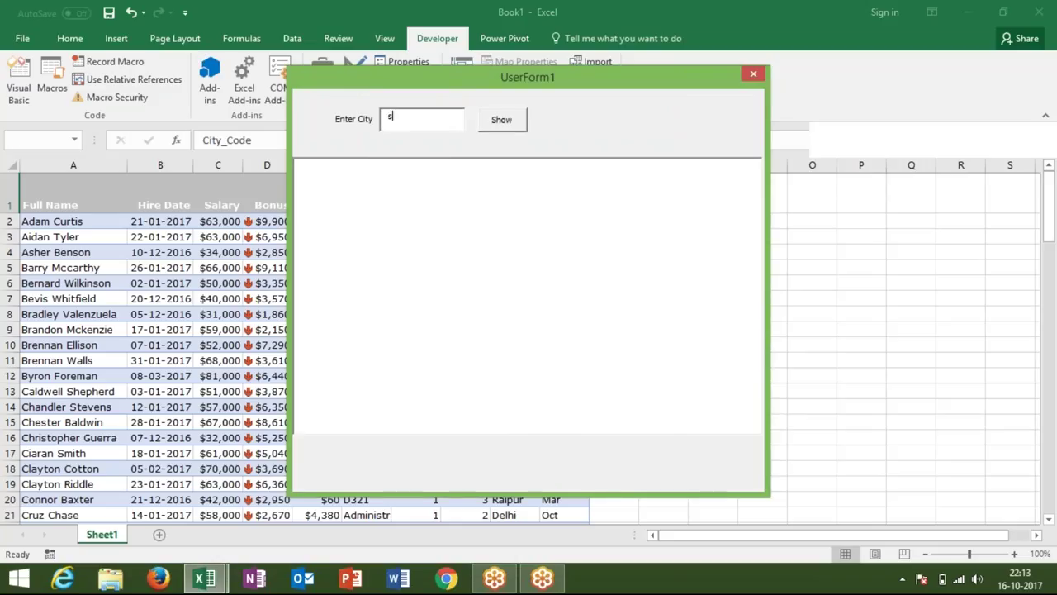
pyautogui.press('BackSpace')
pyautogui.click(504, 130)
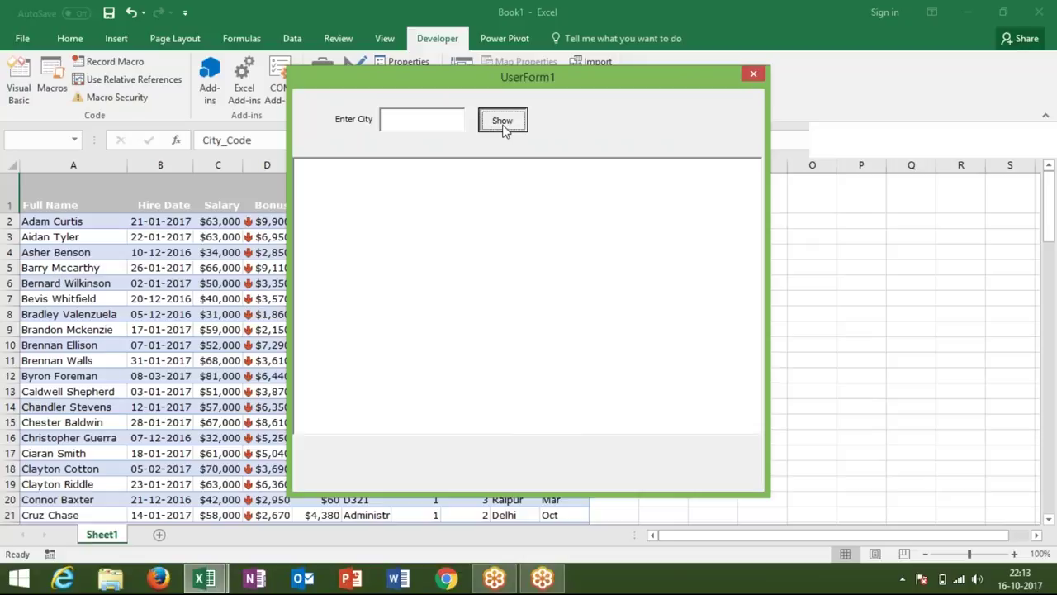
pyautogui.click(435, 253)
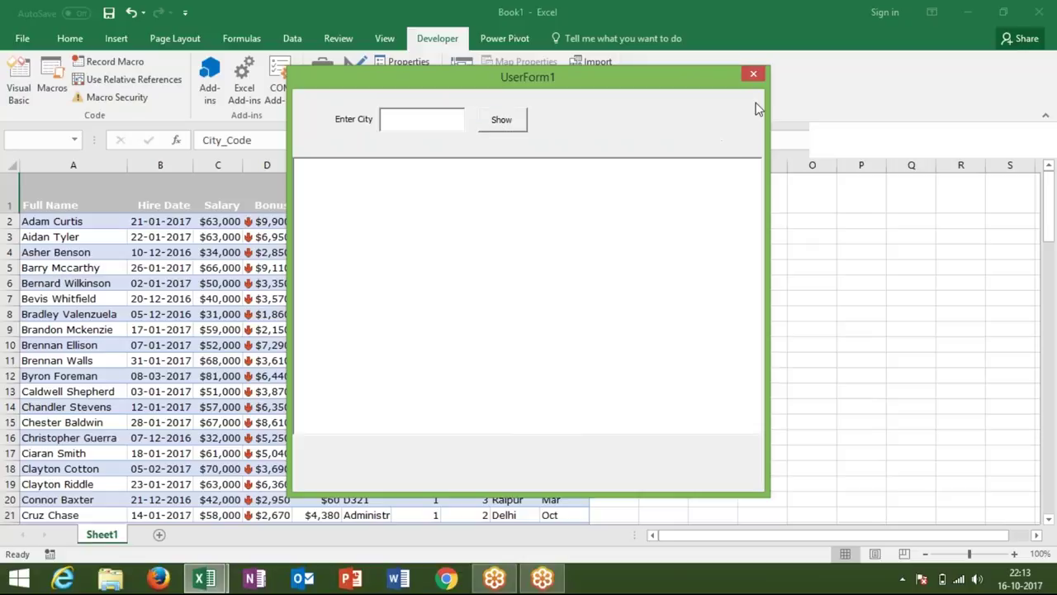
pyautogui.click(759, 76)
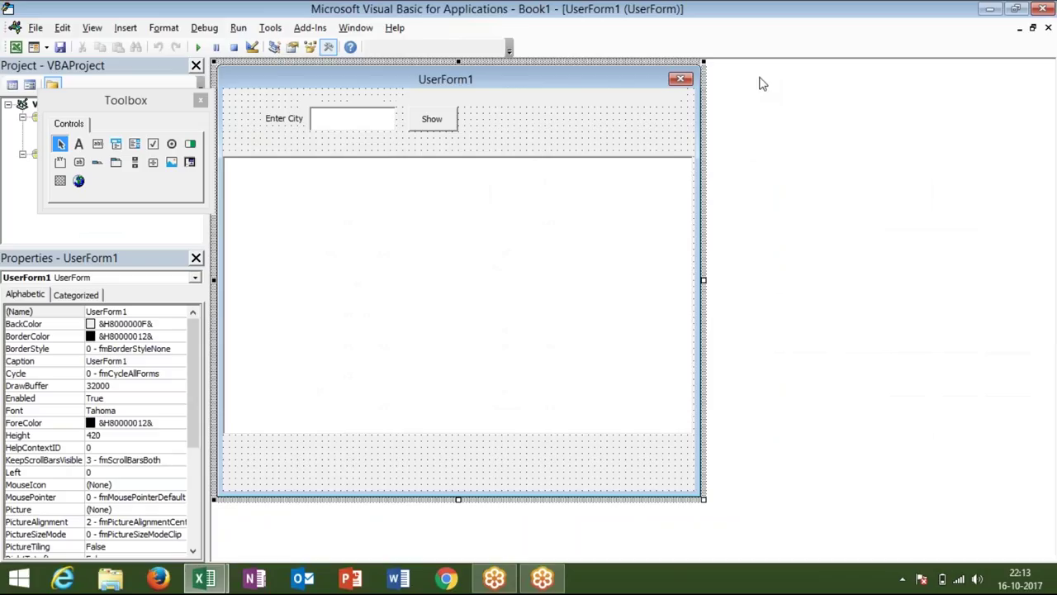
# - Return to Excel and select the ten column headers A1:J1
pyautogui.click(553, 268)
pyautogui.hotkey('alt', 'Tab')
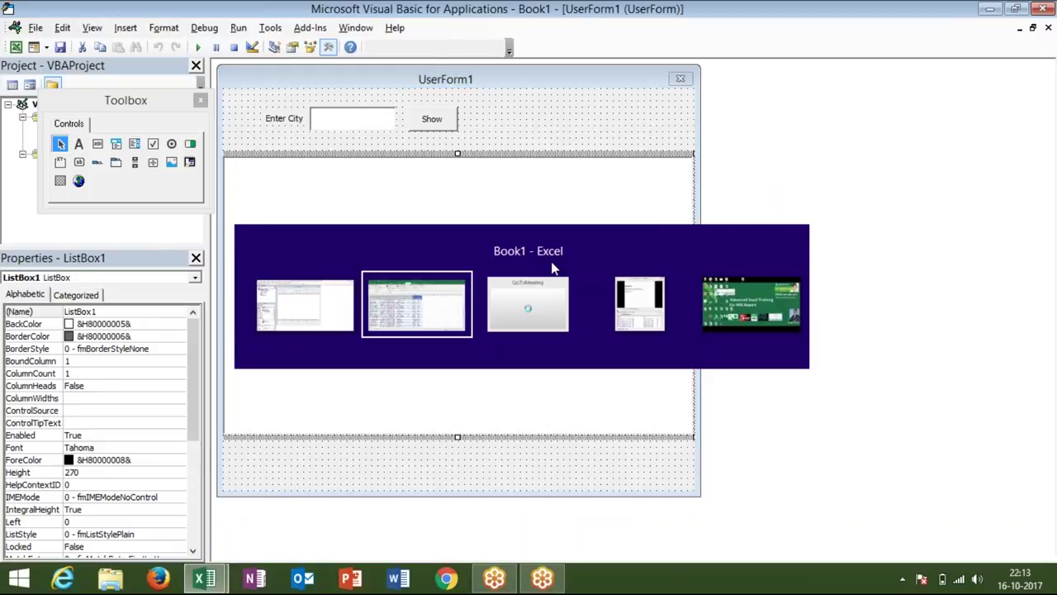
pyautogui.click(38, 198)
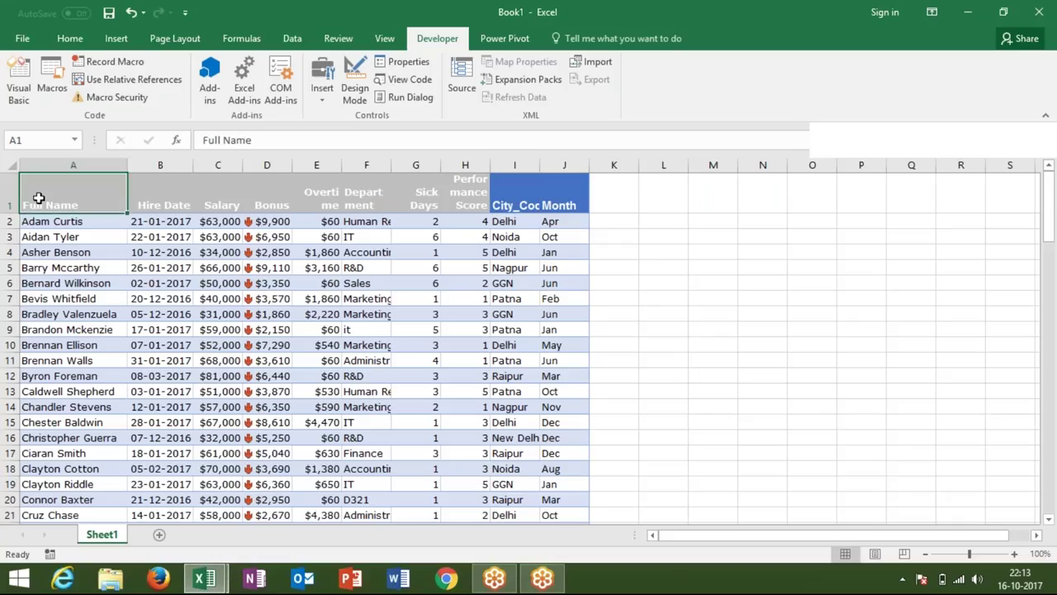
pyautogui.press('Right')
pyautogui.press('Right')
pyautogui.press('Right')
pyautogui.press('Right')
pyautogui.press('Right')
pyautogui.press('Right')
pyautogui.press('Right')
pyautogui.press('Right')
pyautogui.press('Right')
pyautogui.hotkey('shift', 'Left')
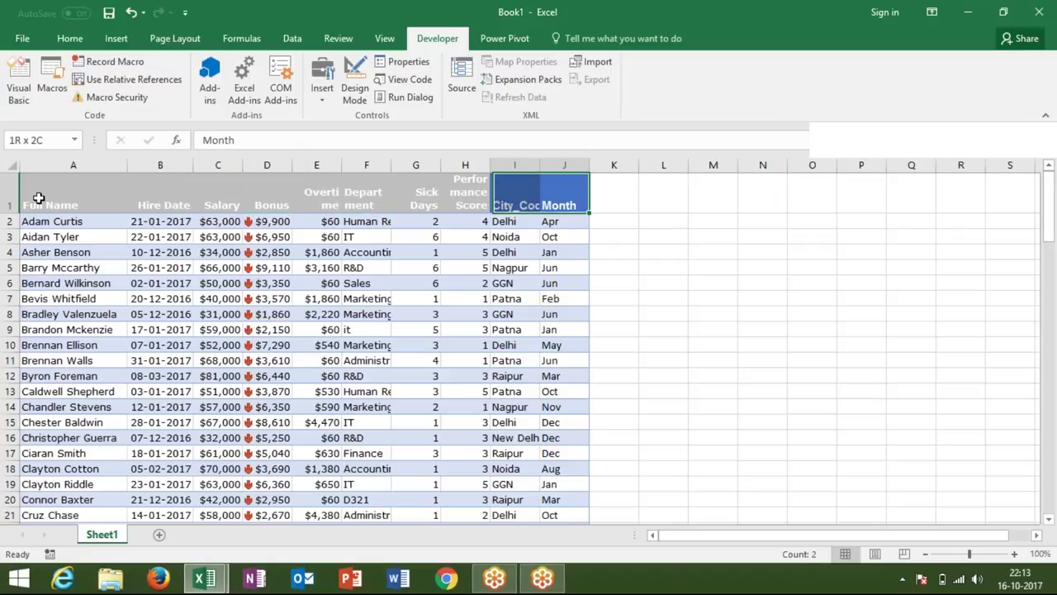
pyautogui.hotkey('shift', 'Left')
pyautogui.hotkey('shift', 'Left')
pyautogui.press('Right')
pyautogui.press('Left')
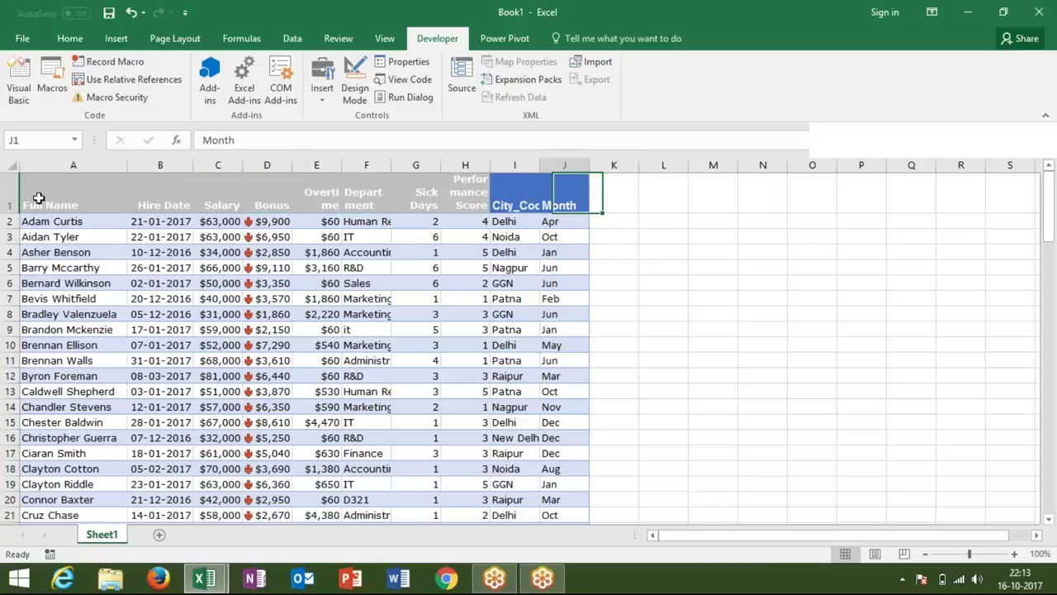
pyautogui.press('Left')
pyautogui.hotkey('ctrl', 'Left')
pyautogui.hotkey('shift', 'Right')
pyautogui.hotkey('shift', 'Right')
pyautogui.hotkey('shift', 'Right')
pyautogui.hotkey('shift', 'Right')
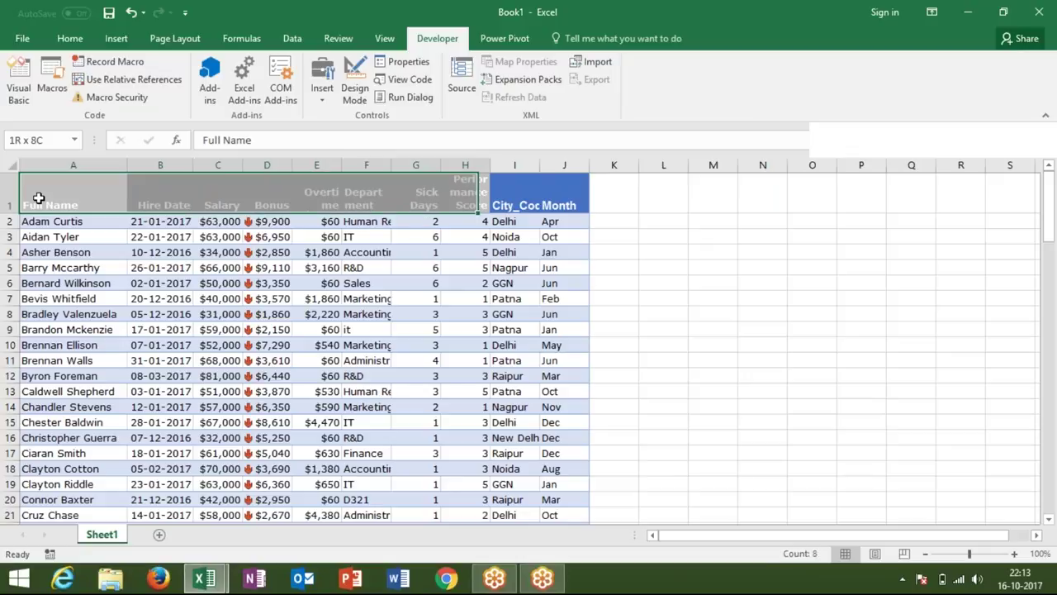
pyautogui.hotkey('shift', 'Right')
pyautogui.hotkey('shift', 'Right')
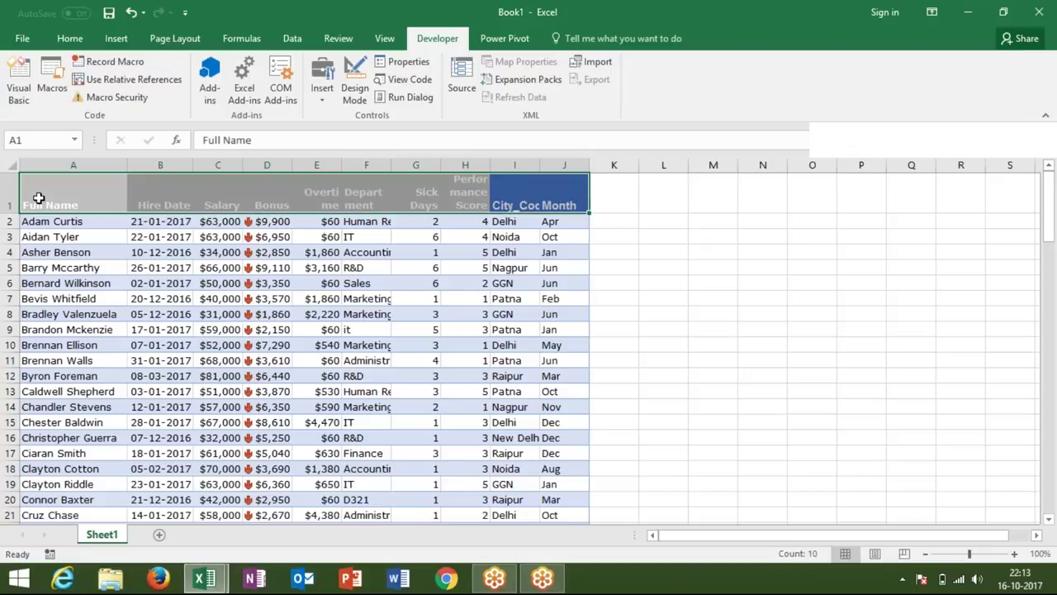
# - Bring up the View tab and select the first employee record A2:I2
pyautogui.press('alt')
pyautogui.press('w')
pyautogui.click(365, 195)
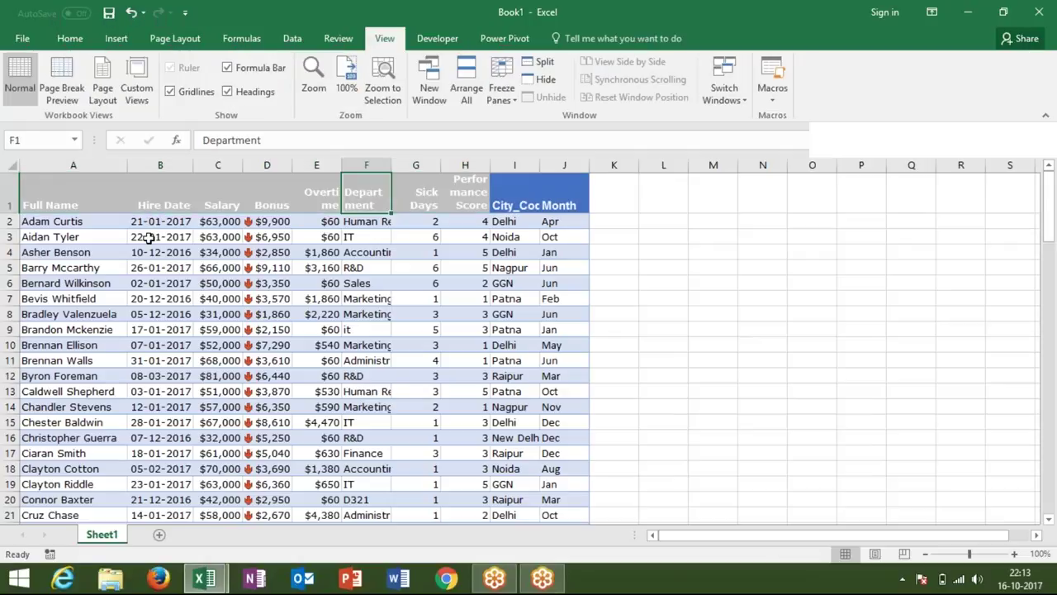
pyautogui.click(495, 185)
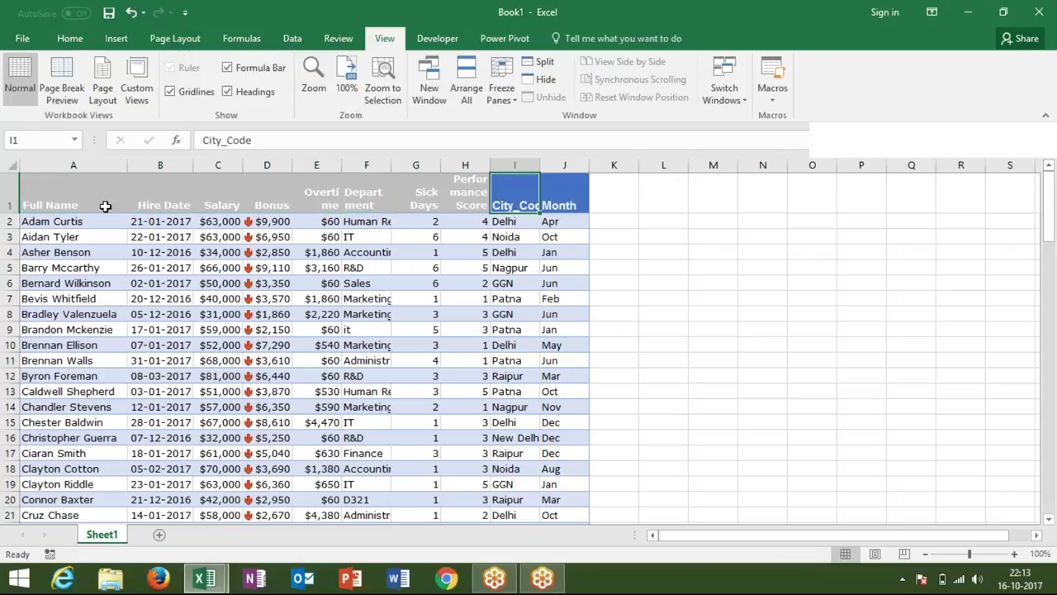
pyautogui.moveTo(37, 220); pyautogui.dragTo(515, 224)
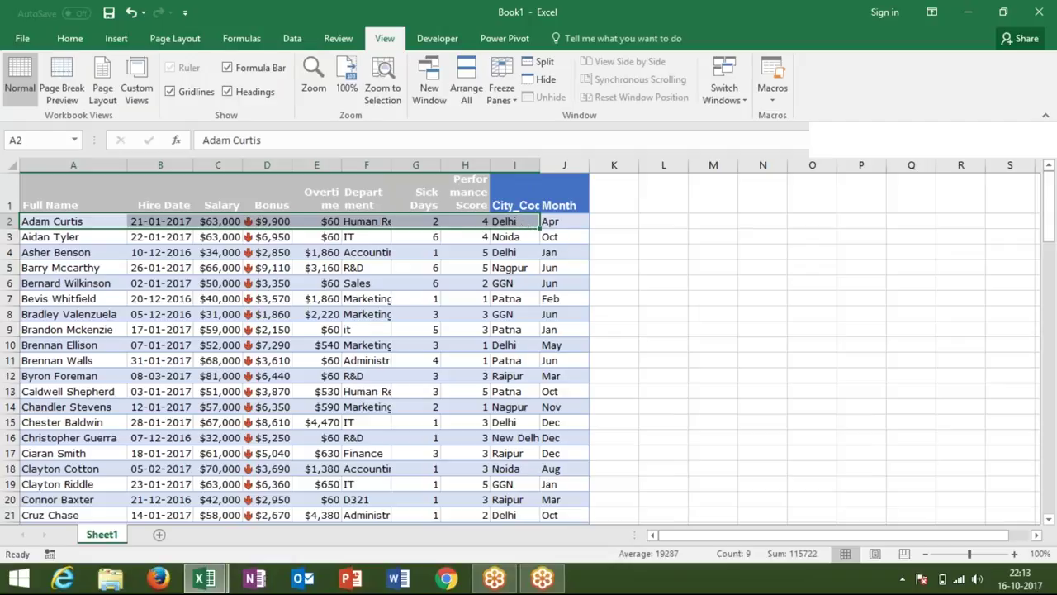
# - Insert a new first column and head it 'Sr'
pyautogui.hotkey('ctrl', 'Home')
pyautogui.hotkey('ctrl', 'shift', 'Down')
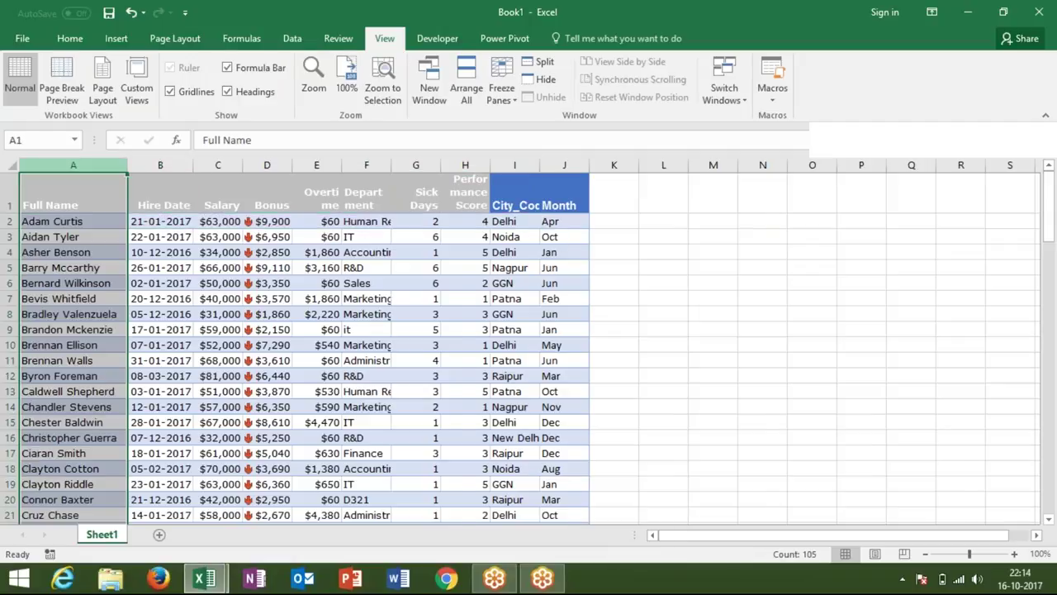
pyautogui.hotkey('ctrl', 'shift', '+')
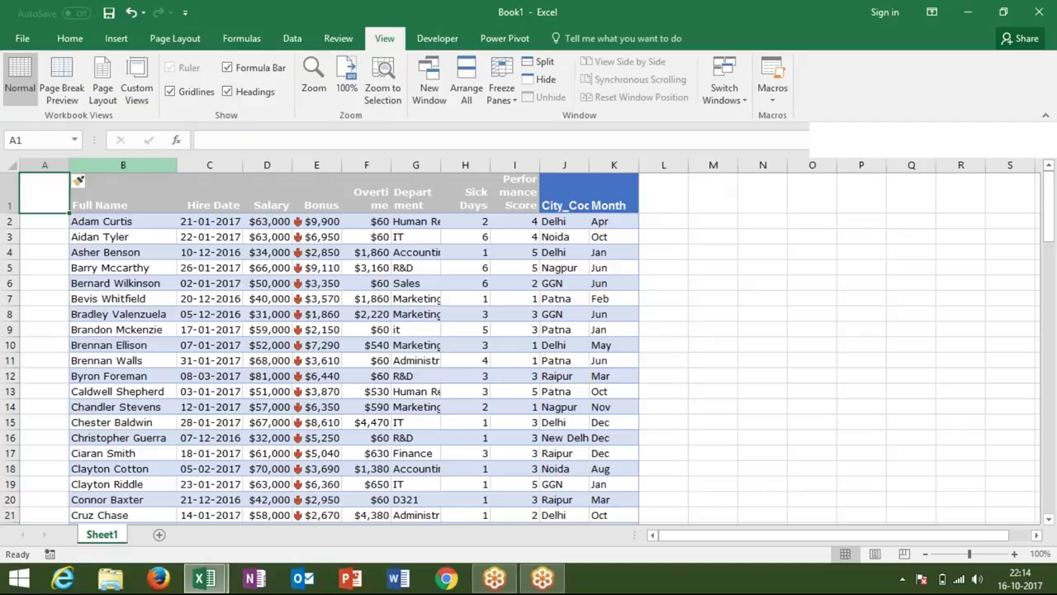
pyautogui.write('Sr')
pyautogui.press('Return')
# - Enter 1 and 2 in A2:A3 and fill the serial numbers down to 104
pyautogui.write('2')
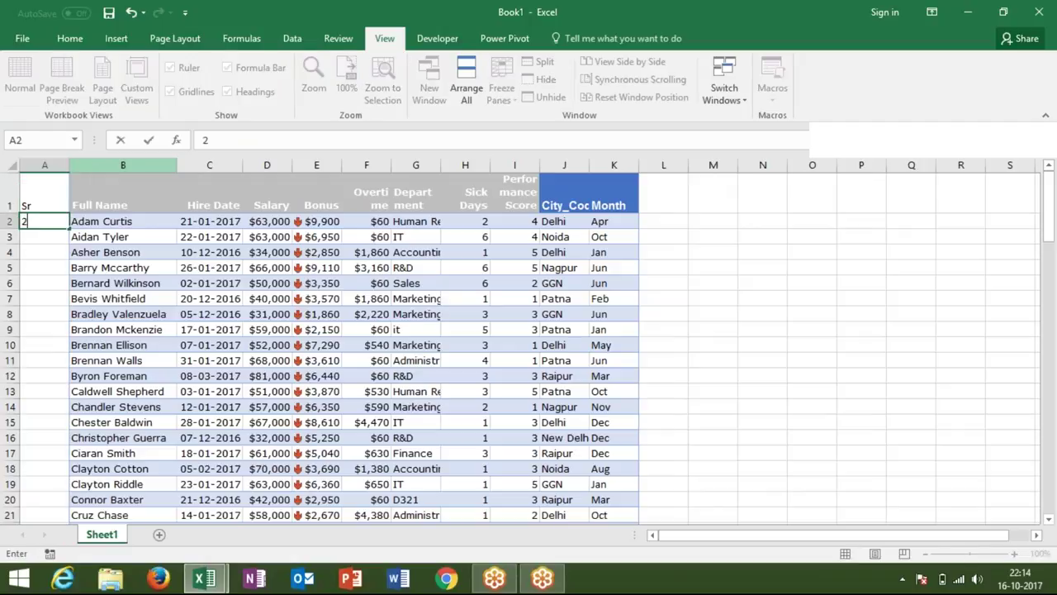
pyautogui.press('Escape')
pyautogui.write('1')
pyautogui.hotkey('ctrl', 'Return')
pyautogui.press('Return')
pyautogui.write('2')
pyautogui.press('Return')
pyautogui.click(44, 221)
pyautogui.moveTo(45, 221); pyautogui.dragTo(45, 237)
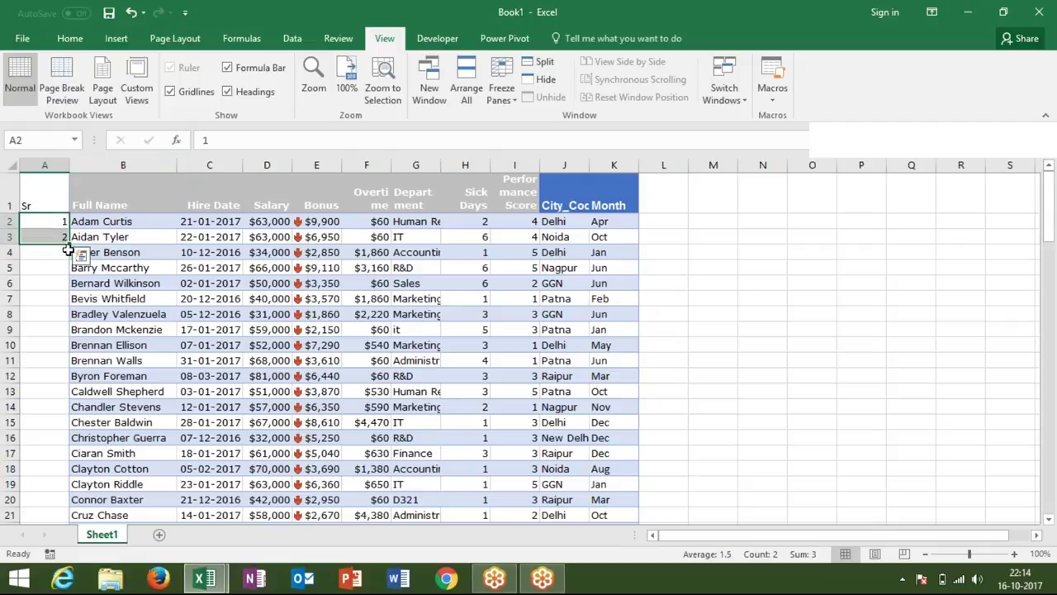
pyautogui.doubleClick(67, 250)
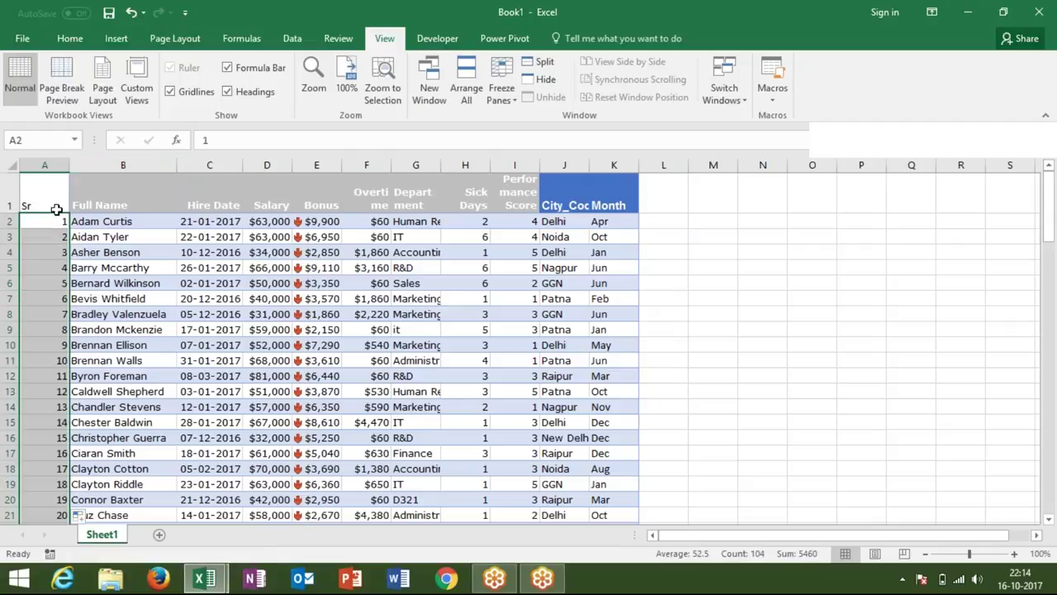
# - Set ListBox1's ColumnCount property to 11
pyautogui.hotkey('alt', 'Tab')
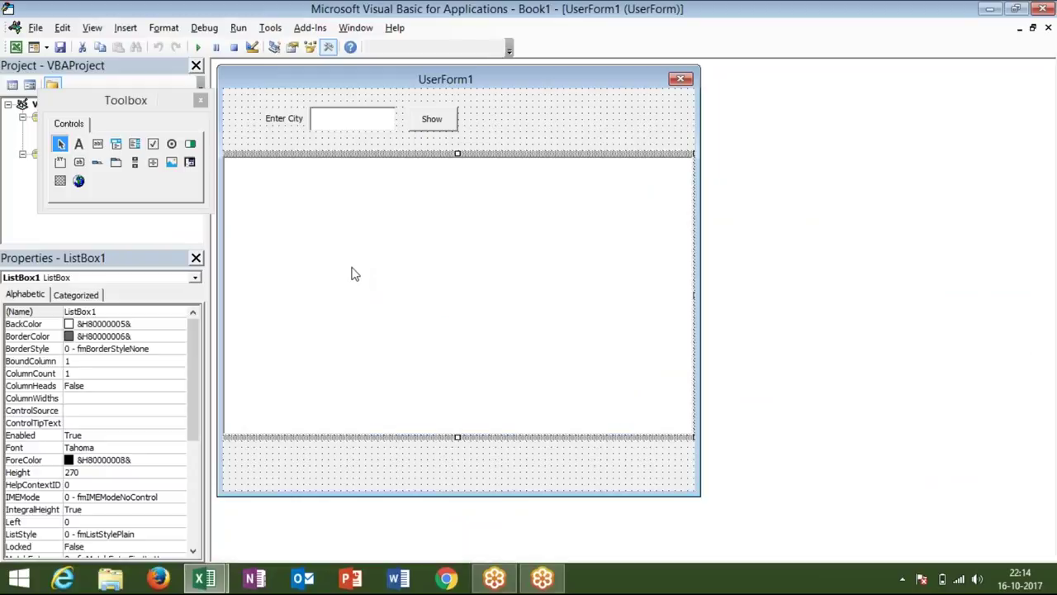
pyautogui.click(83, 376)
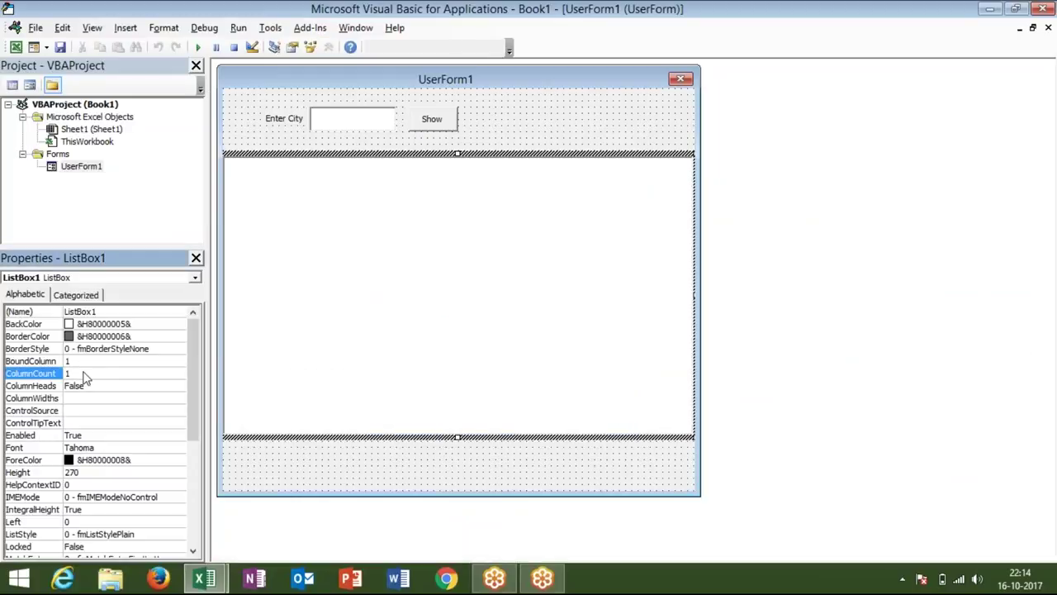
pyautogui.write('1')
pyautogui.click(94, 386)
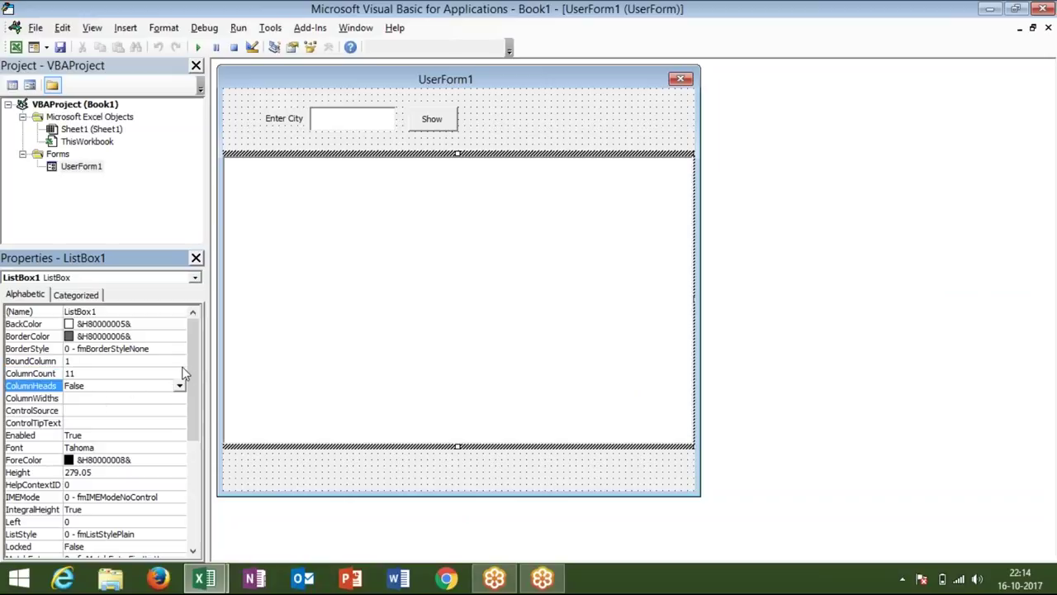
pyautogui.click(315, 273)
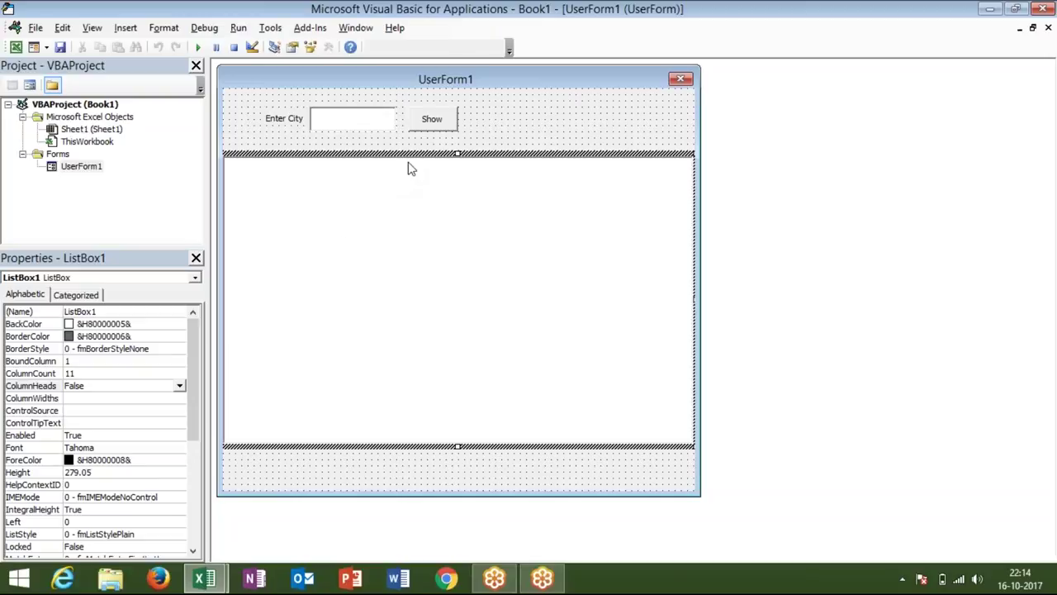
# - In the Show button's Click code, declare the array dt(1 To 1000, 1 To 11)
pyautogui.doubleClick(432, 123)
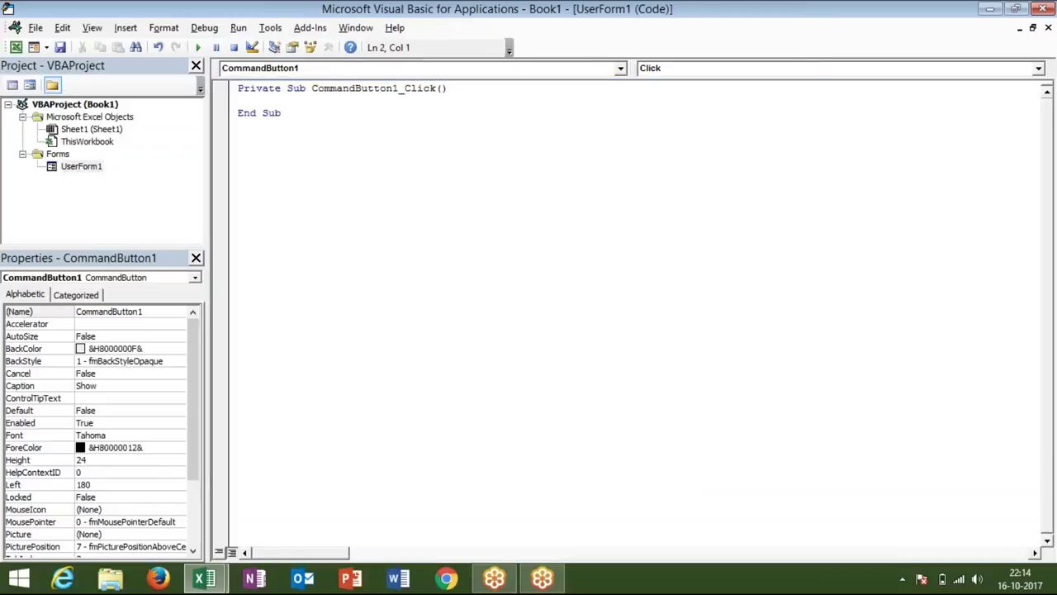
pyautogui.press('Return')
pyautogui.press('Return')
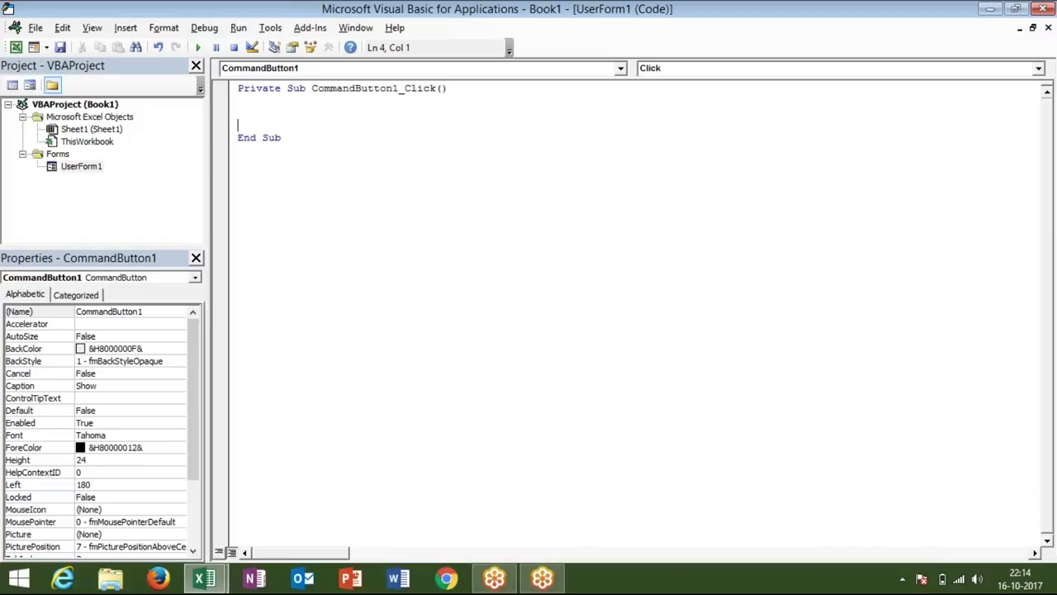
pyautogui.press('Return')
pyautogui.press('Return')
pyautogui.press('Up')
pyautogui.press('Up')
pyautogui.press('Up')
pyautogui.write('dim r(')
pyautogui.press('BackSpace')
pyautogui.press('BackSpace')
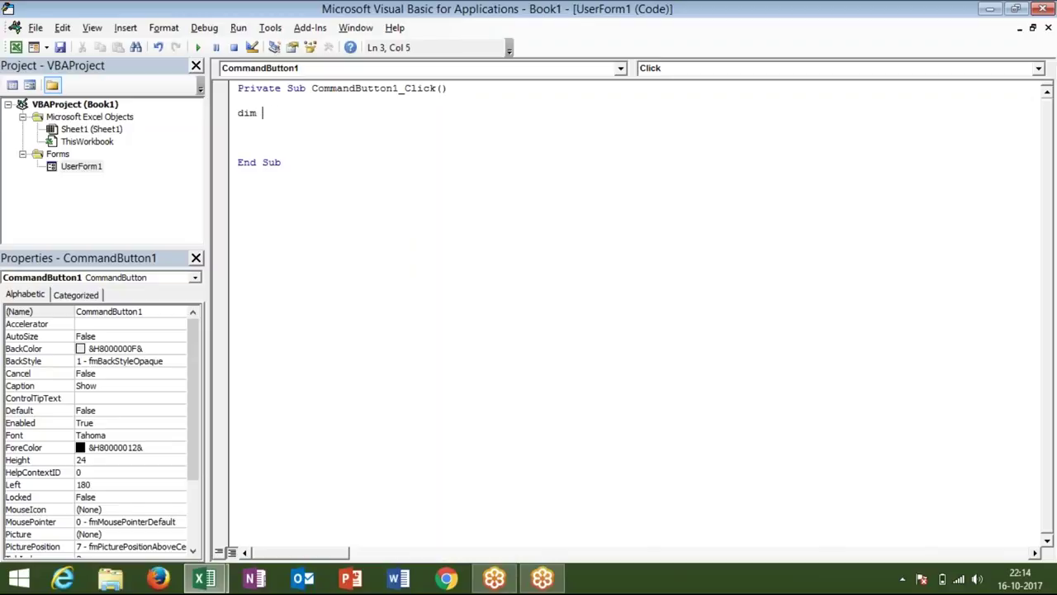
pyautogui.write('dt(')
pyautogui.write('1 to 1000')
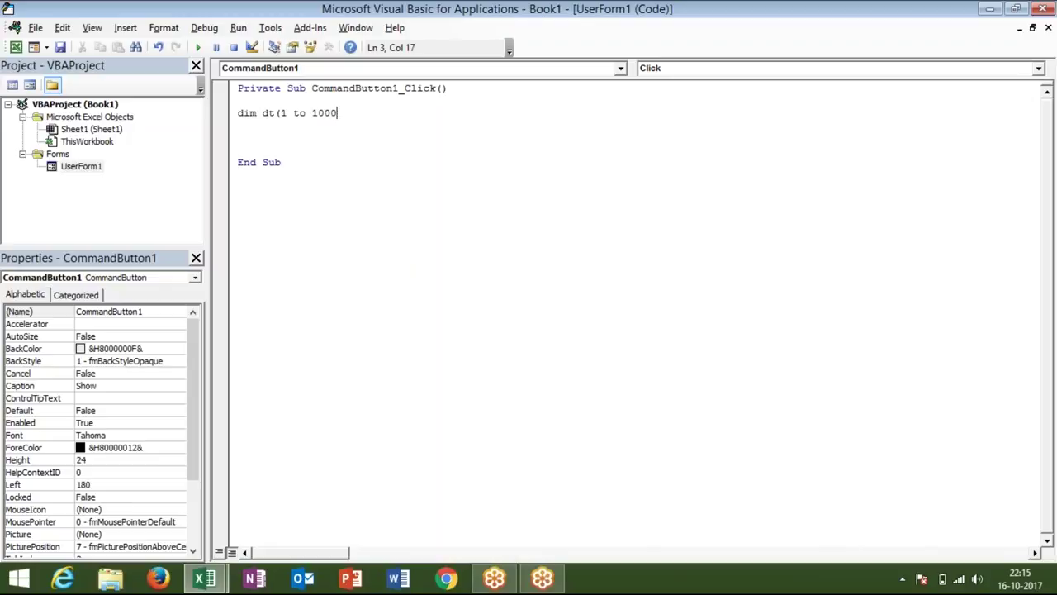
pyautogui.write(', 1 to11)')
pyautogui.press('Return')
# - Add a For i = 1 To 1000 loop containing r = r + 1
pyautogui.press('Return')
pyautogui.press('Return')
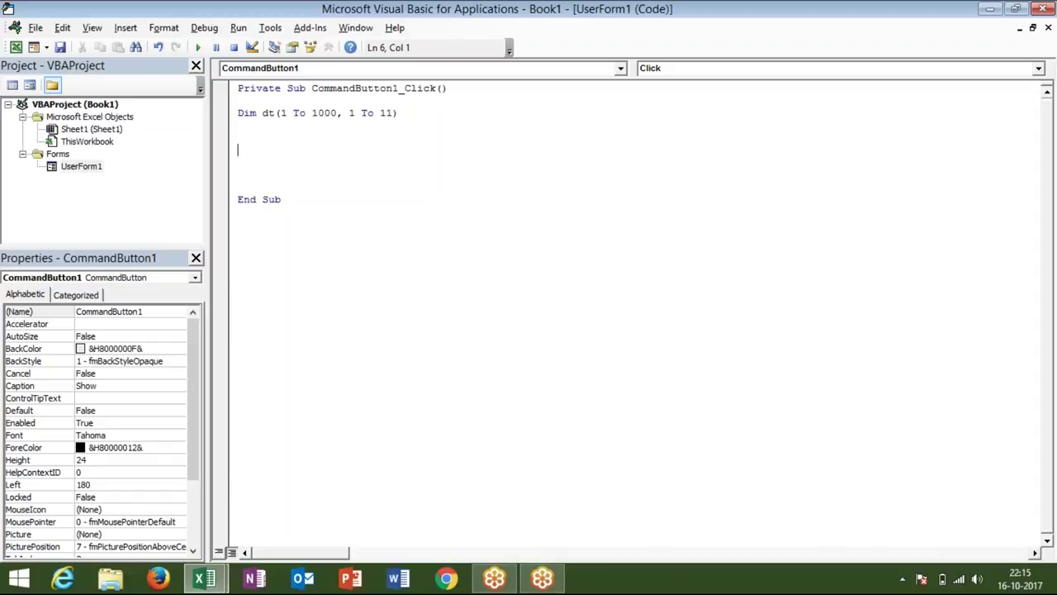
pyautogui.write('for 1 to')
pyautogui.press('BackSpace')
pyautogui.press('BackSpace')
pyautogui.press('BackSpace')
pyautogui.press('BackSpace')
pyautogui.press('BackSpace')
pyautogui.write('i= 1 to 1000')
pyautogui.press('Return')
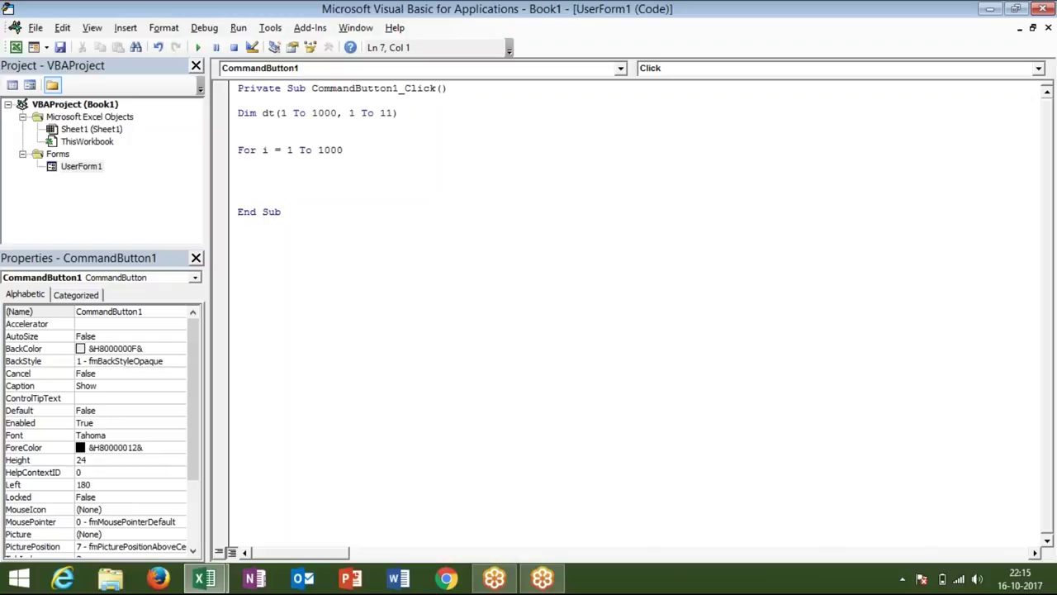
pyautogui.press('Return')
pyautogui.press('Up')
pyautogui.write('d')
pyautogui.press('BackSpace')
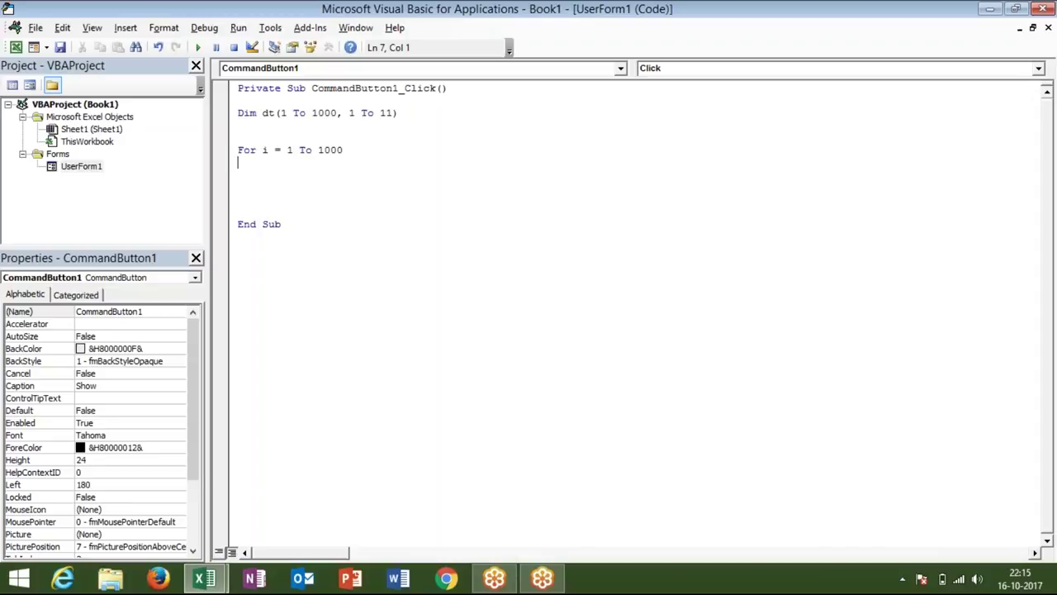
pyautogui.click(238, 125)
pyautogui.press('Down')
pyautogui.press('Down')
pyautogui.press('Down')
pyautogui.write('r ')
pyautogui.write('= r ')
pyautogui.write('+ 1')
pyautogui.press('Return')
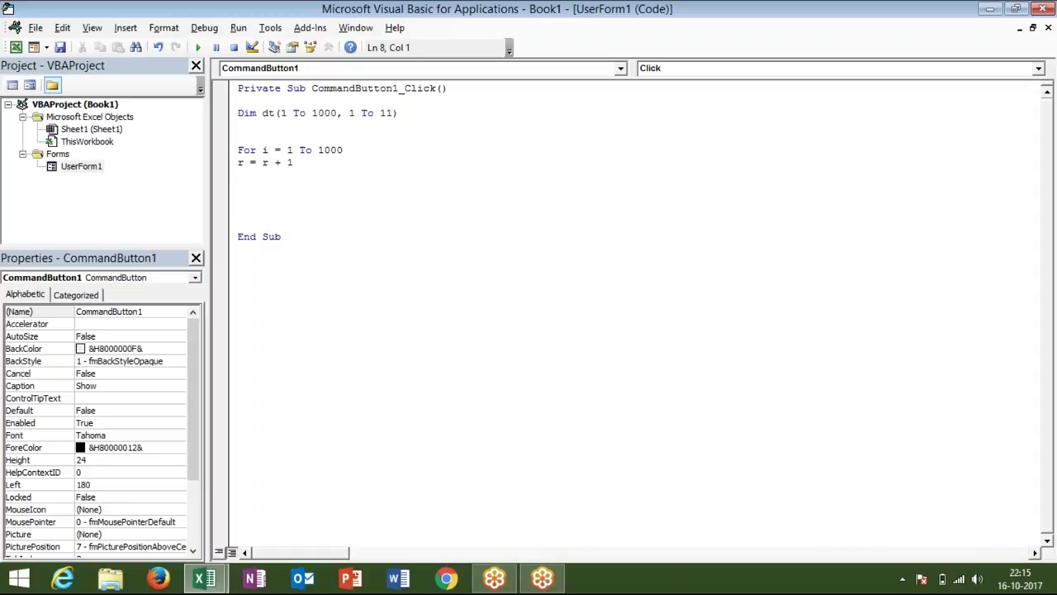
# - Start an 'If Cells(i,' line at the top of the loop body
pyautogui.press('Up')
pyautogui.press('Return')
pyautogui.press('Up')
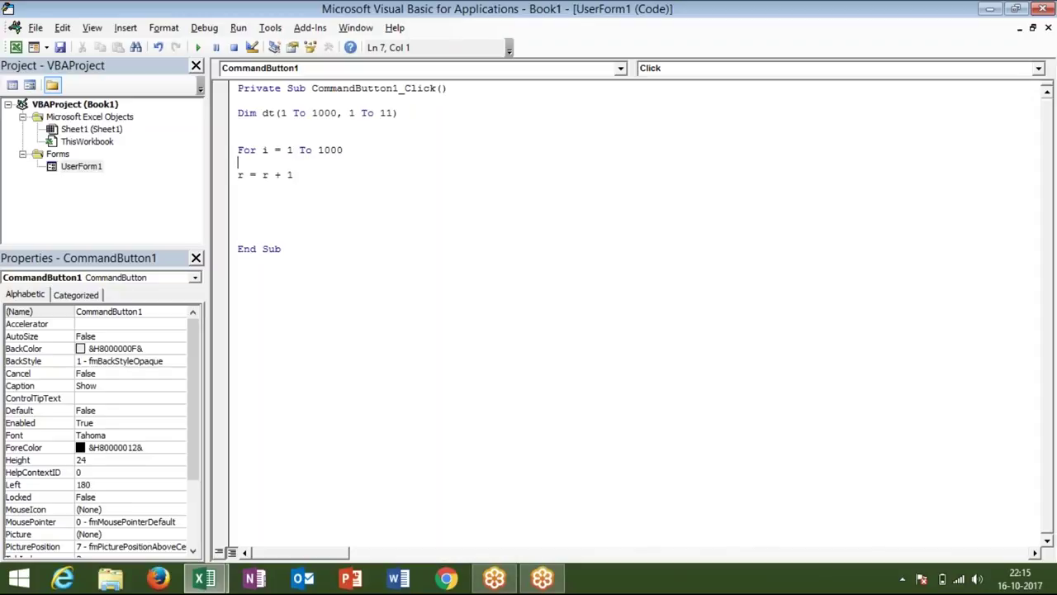
pyautogui.write('if ')
pyautogui.write('cells')
pyautogui.write('(i')
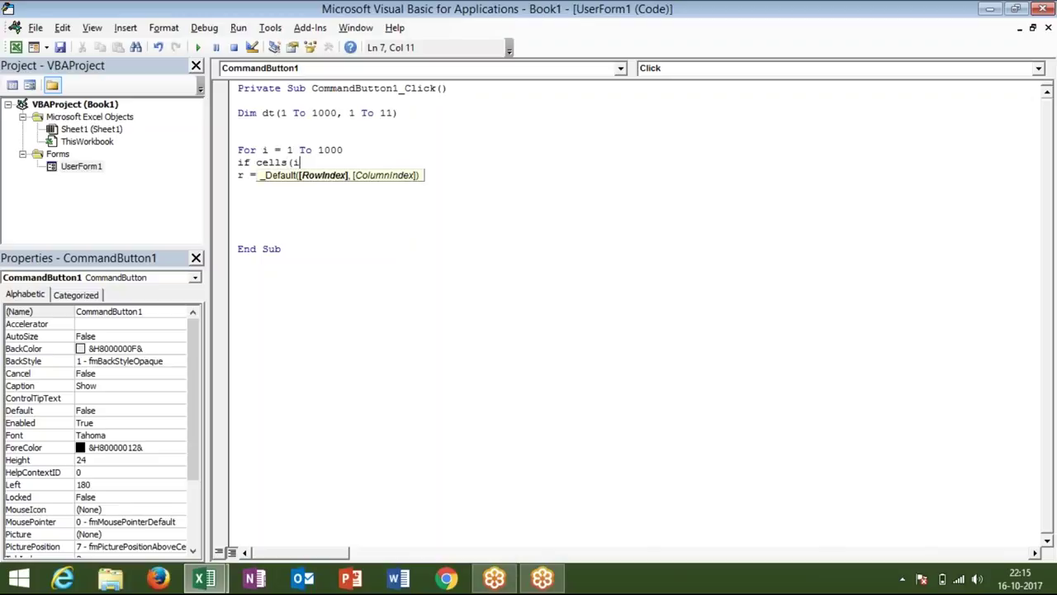
pyautogui.write(',')
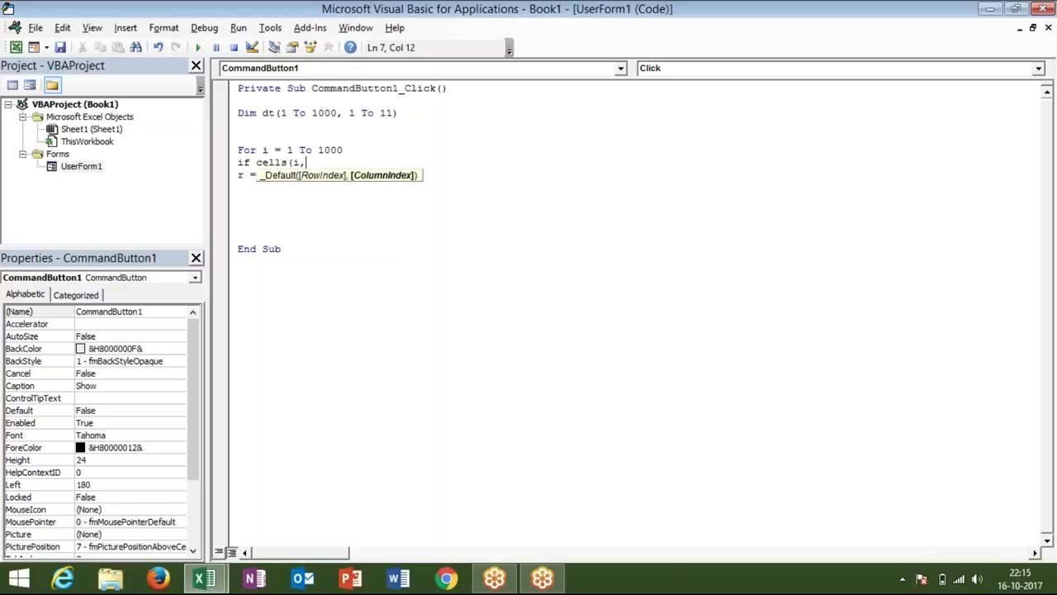
# - Confirm City_Code is column 10 and compare Cells(i, 10).Value with Me.TextBox1.Value
pyautogui.hotkey('alt', 'F11')
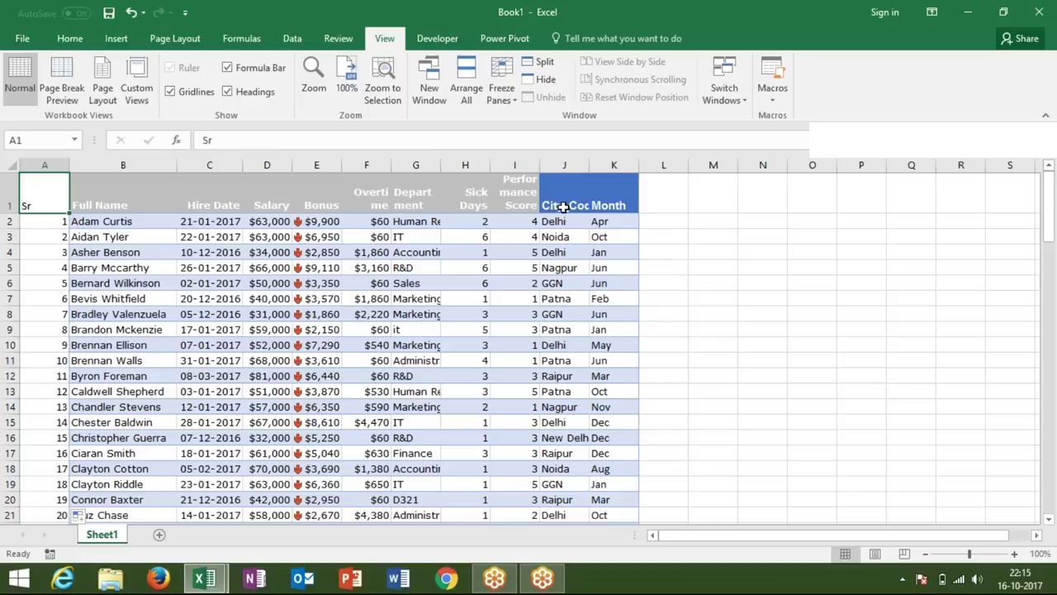
pyautogui.click(563, 206)
pyautogui.hotkey('alt', 'F11')
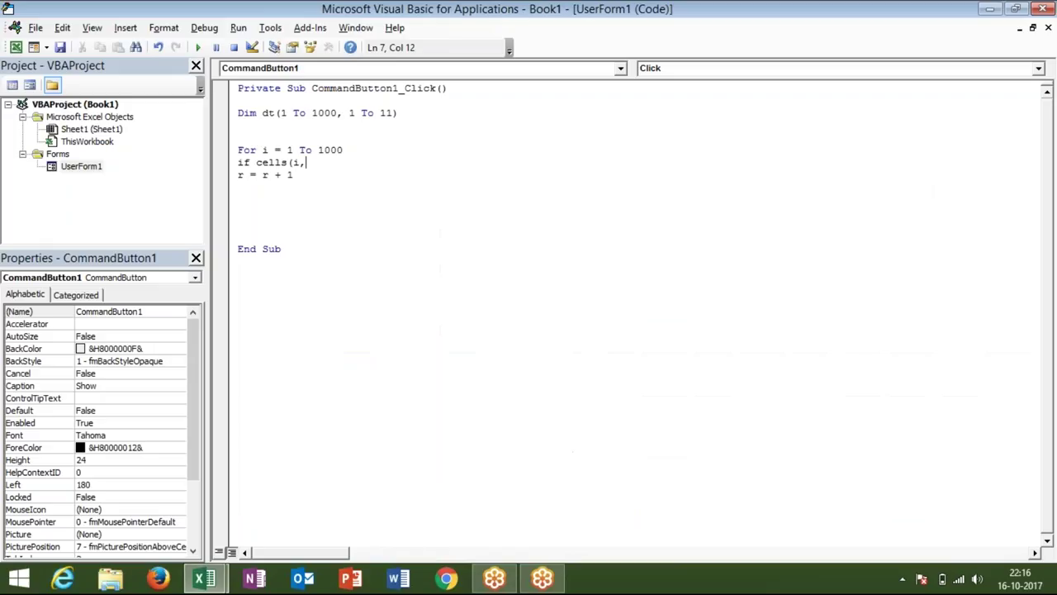
pyautogui.write('10).value')
pyautogui.write(' =me.cel')
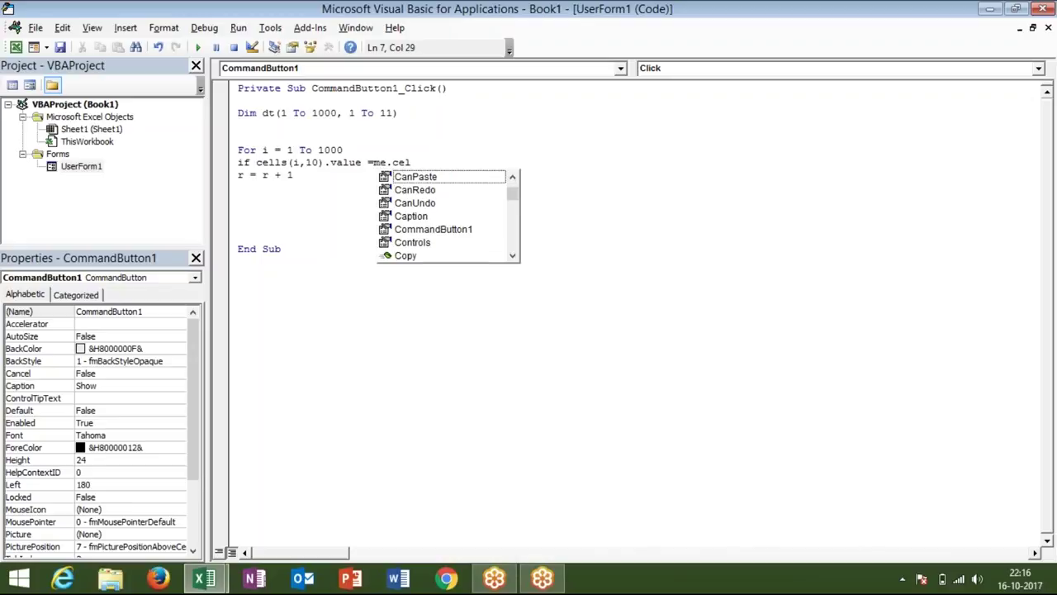
pyautogui.press('BackSpace')
pyautogui.press('BackSpace')
pyautogui.press('BackSpace')
pyautogui.write('t')
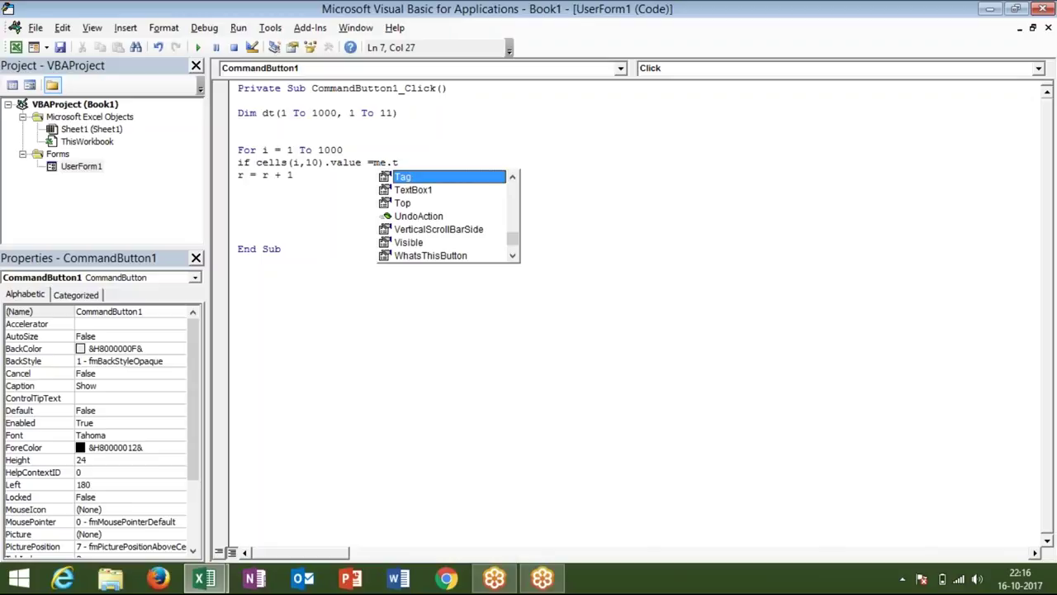
pyautogui.write('e')
pyautogui.press('Tab')
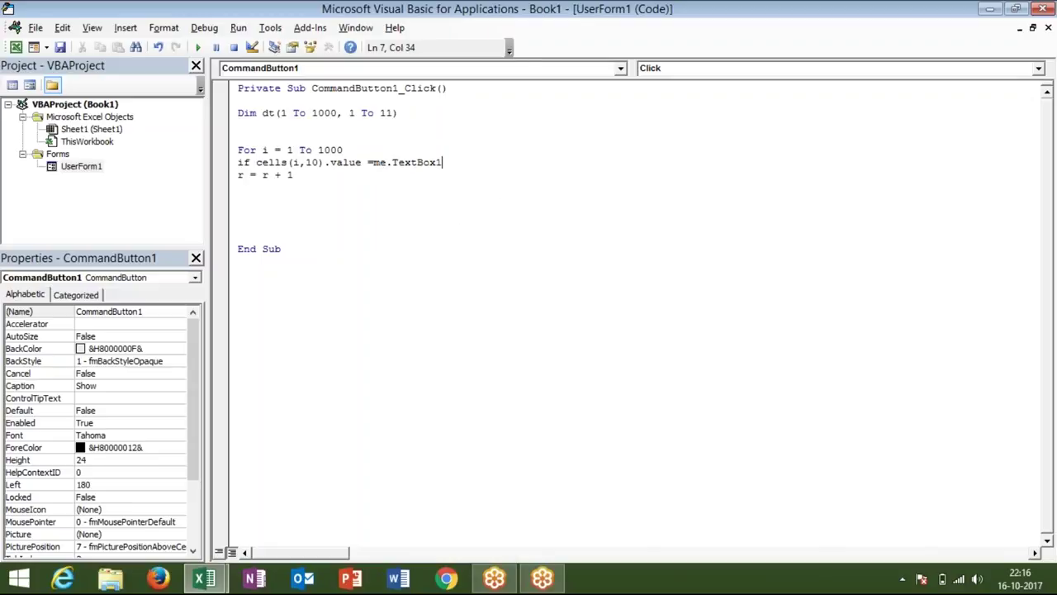
pyautogui.write('.v')
pyautogui.press('Tab')
pyautogui.press('Down')
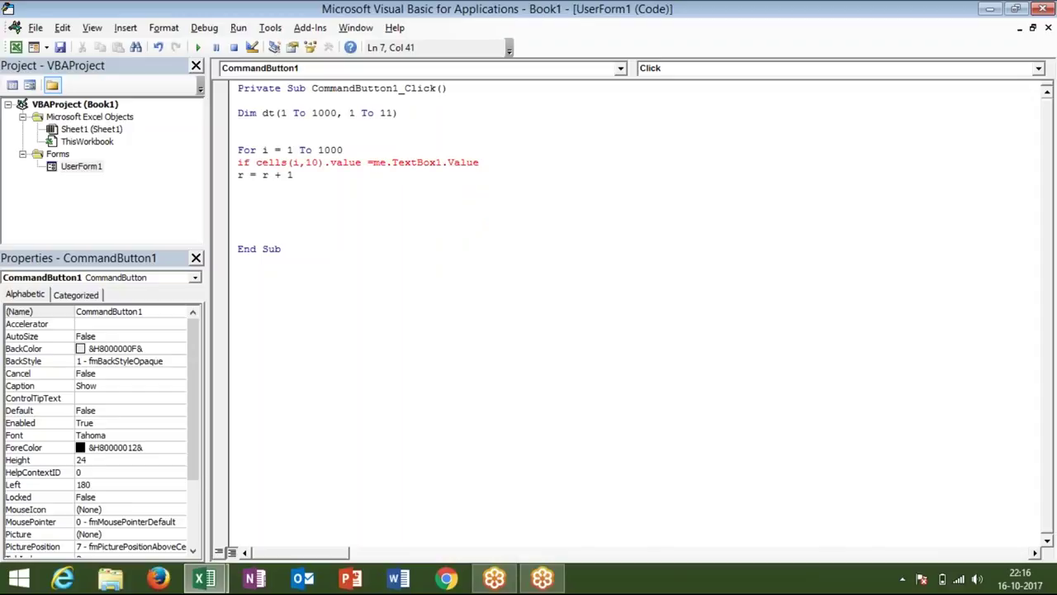
pyautogui.press('Return')
# - End the If condition with Then and add blank lines beneath it
pyautogui.write('thn')
pyautogui.press('BackSpace')
pyautogui.write('e')
pyautogui.write('n')
pyautogui.press('Return')
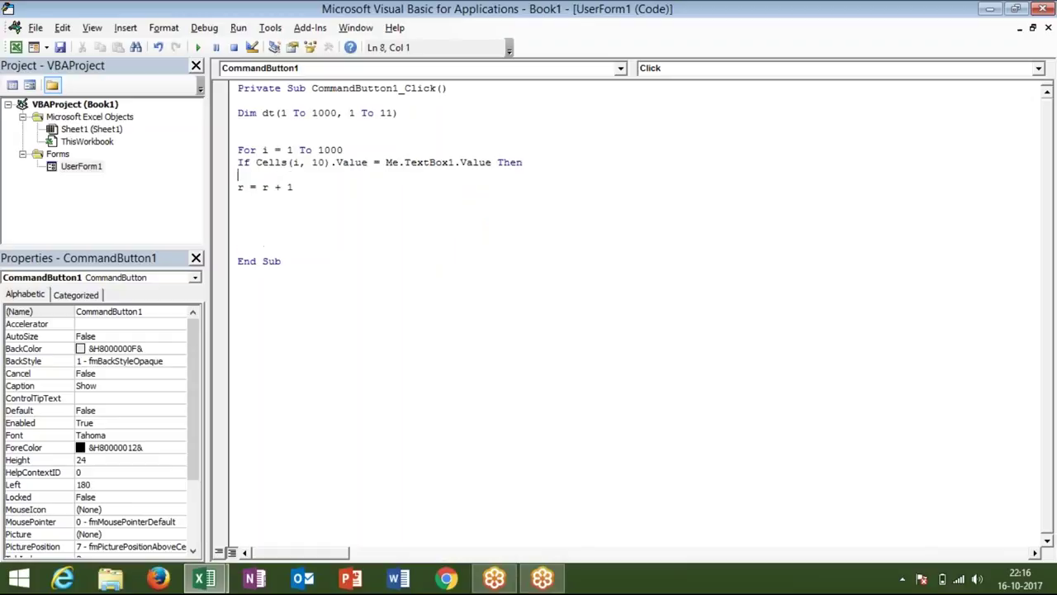
pyautogui.press('Return')
pyautogui.press('Return')
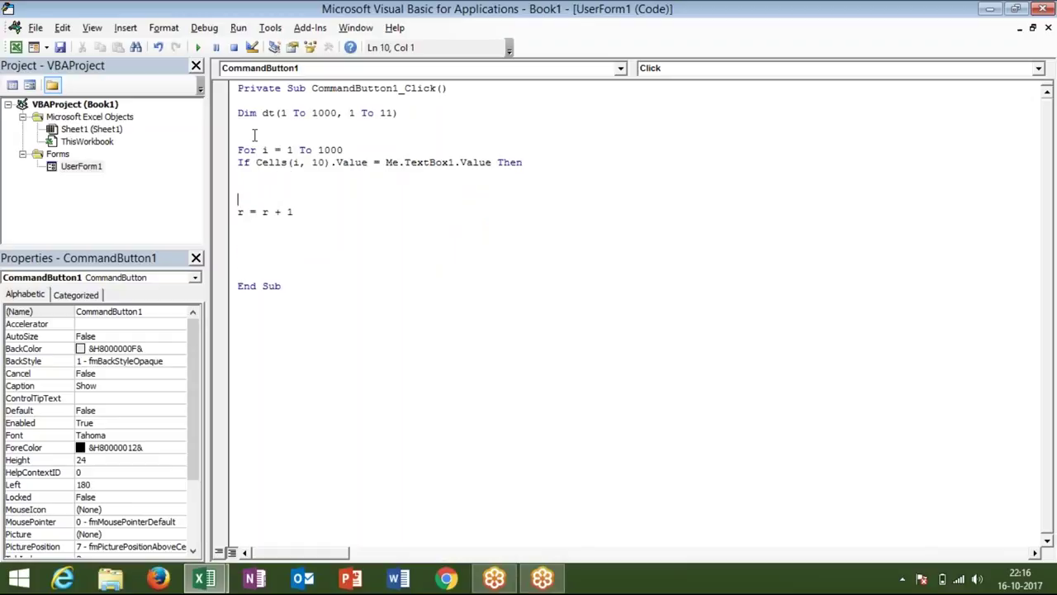
# - Wrap both sides of the comparison in UCase for a case-insensitive match
pyautogui.click(256, 162)
pyautogui.write('ucase(')
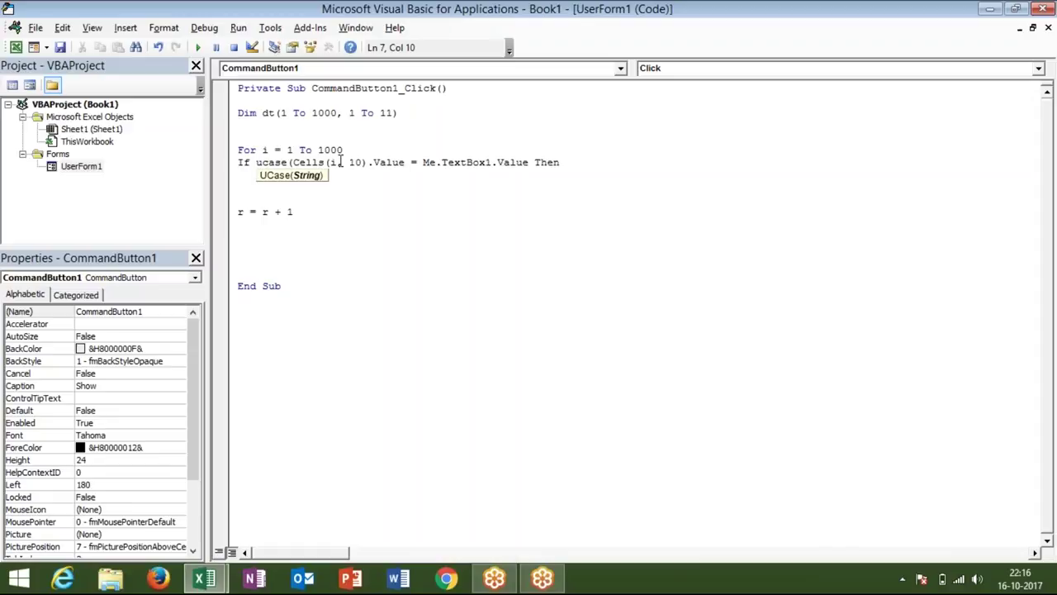
pyautogui.click(368, 162)
pyautogui.write(')')
pyautogui.click(429, 162)
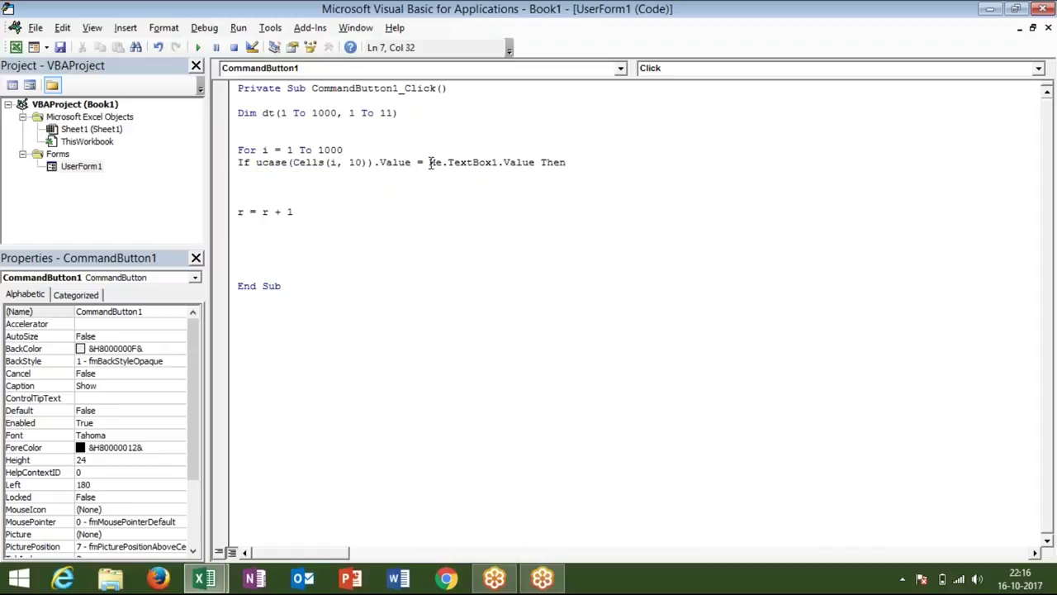
pyautogui.write('ucase(')
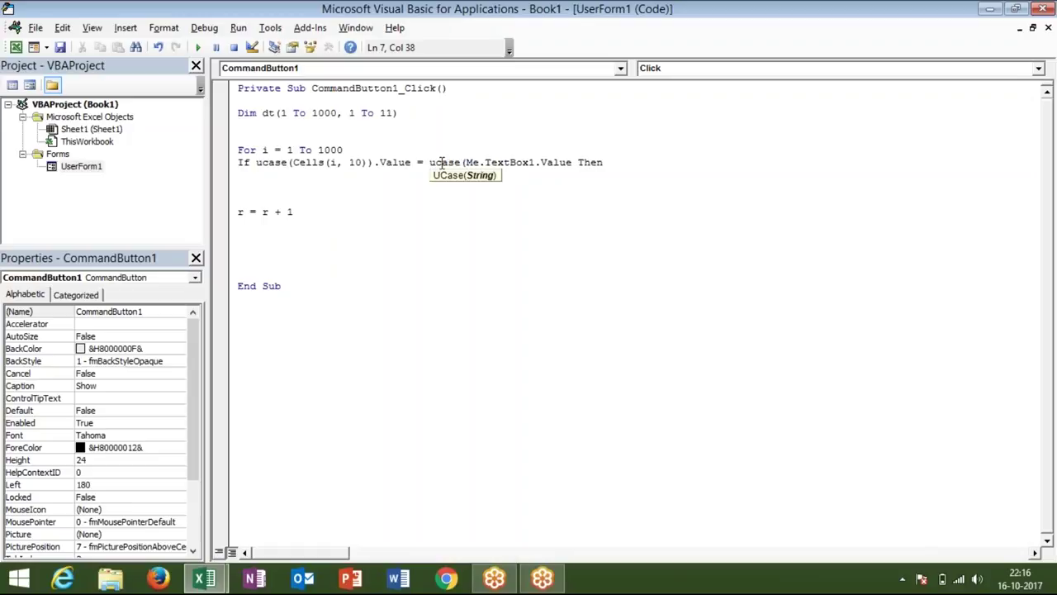
pyautogui.click(571, 163)
pyautogui.write(')')
pyautogui.click(563, 192)
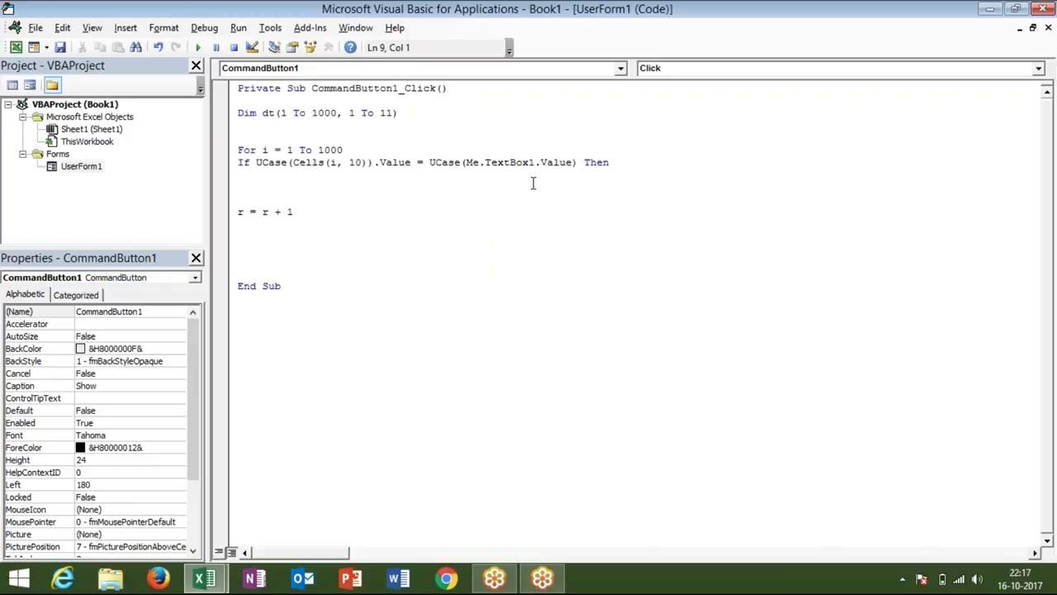
# - Open Chrome and go to the Google home page
pyautogui.click(446, 577)
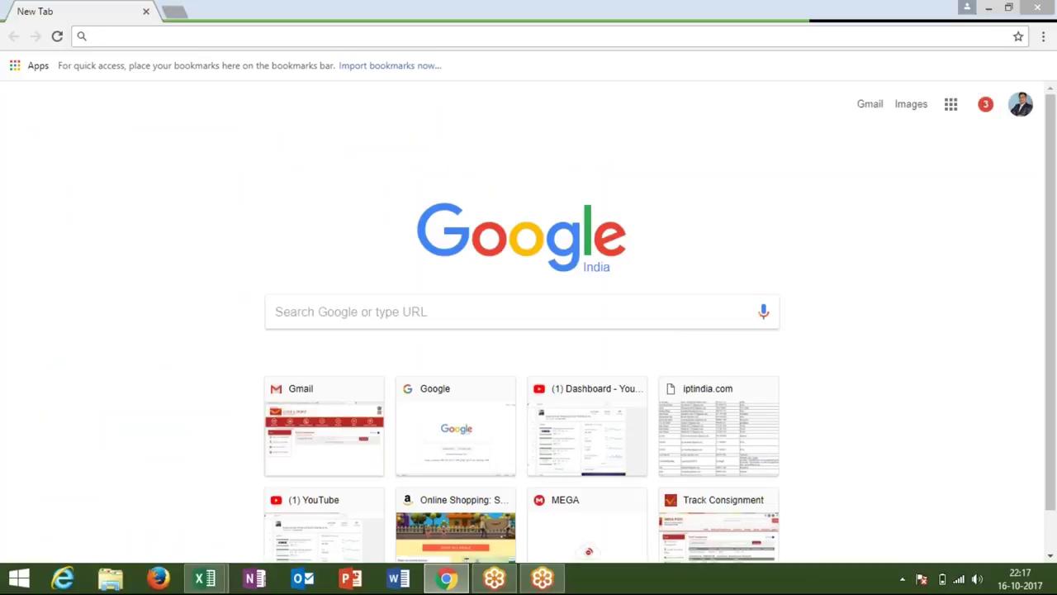
pyautogui.write('google.com')
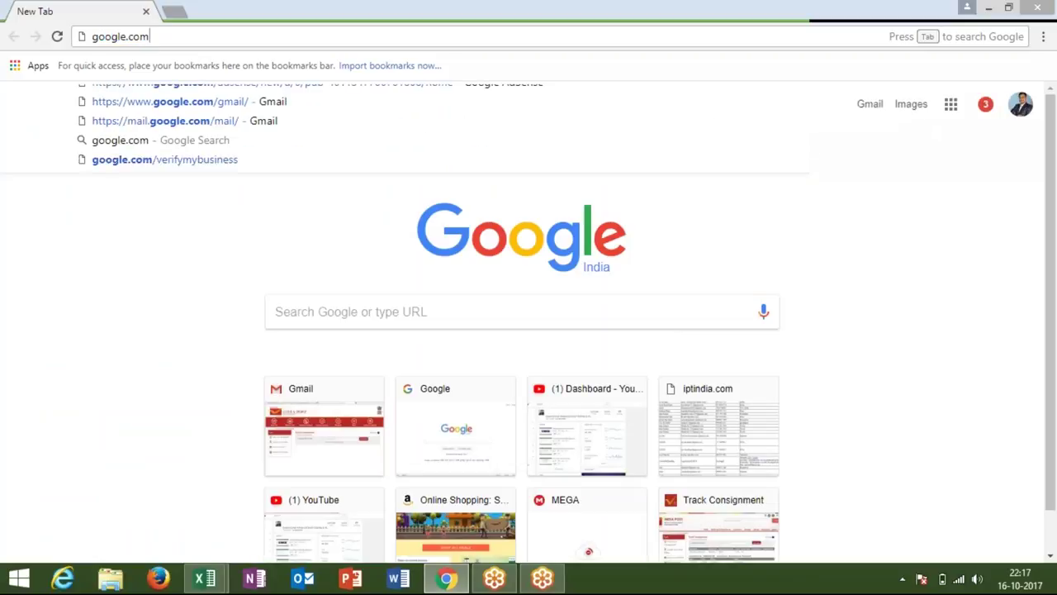
pyautogui.press('Return')
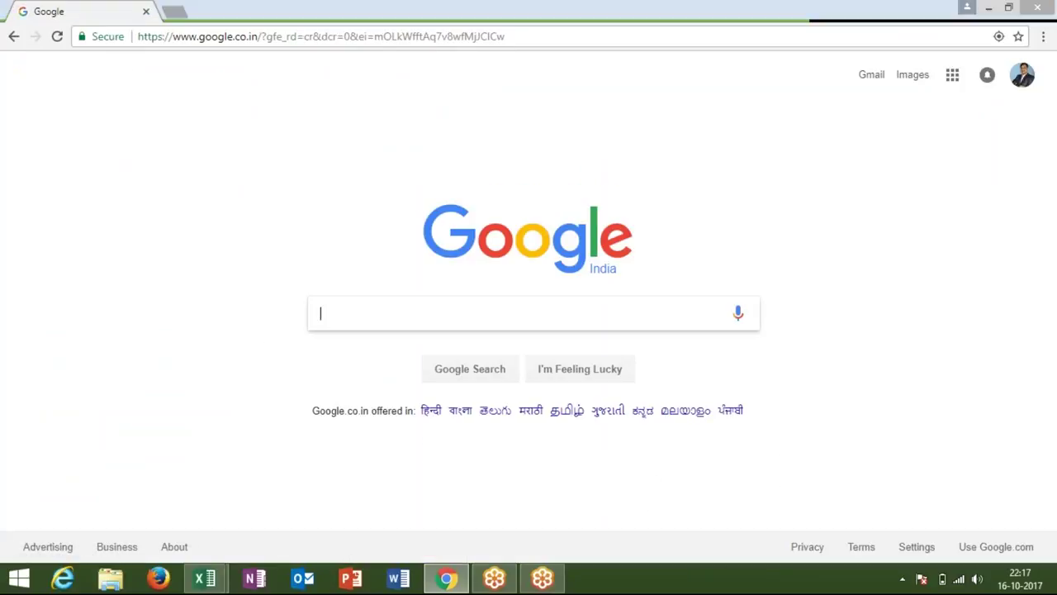
# - Search Google for 'vba function list' and open the TechOnTheNet VBA Functions result
pyautogui.write('vba ')
pyautogui.write('f')
pyautogui.write('uct')
pyautogui.write('u')
pyautogui.press('BackSpace')
pyautogui.write('io')
pyautogui.write('n')
pyautogui.click(373, 313)
pyautogui.write('n')
pyautogui.press('Right')
pyautogui.press('Right')
pyautogui.press('Right')
pyautogui.press('Right')
pyautogui.write('list')
pyautogui.press('Return')
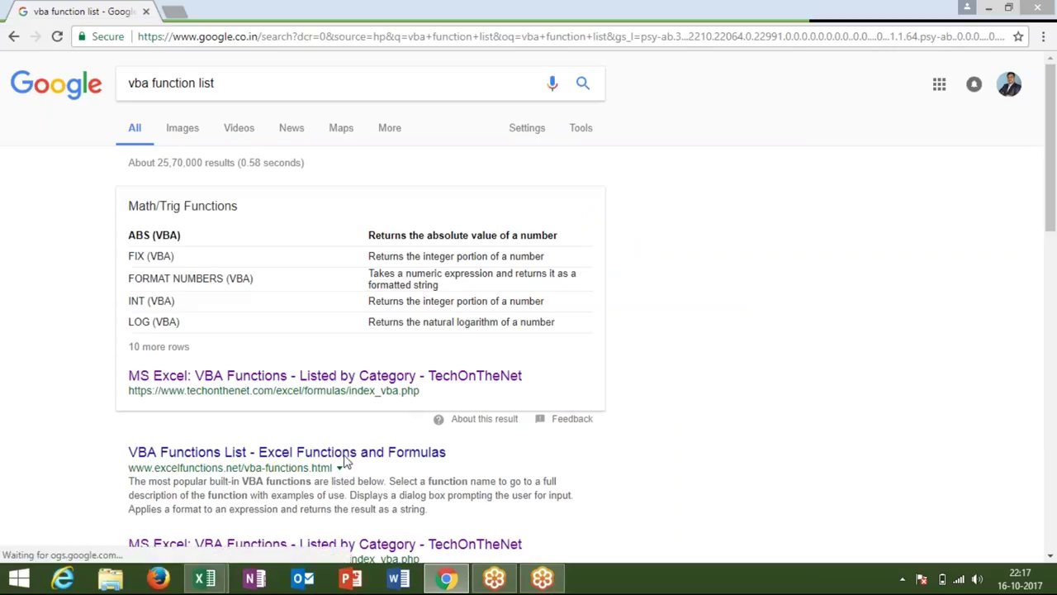
pyautogui.click(346, 455)
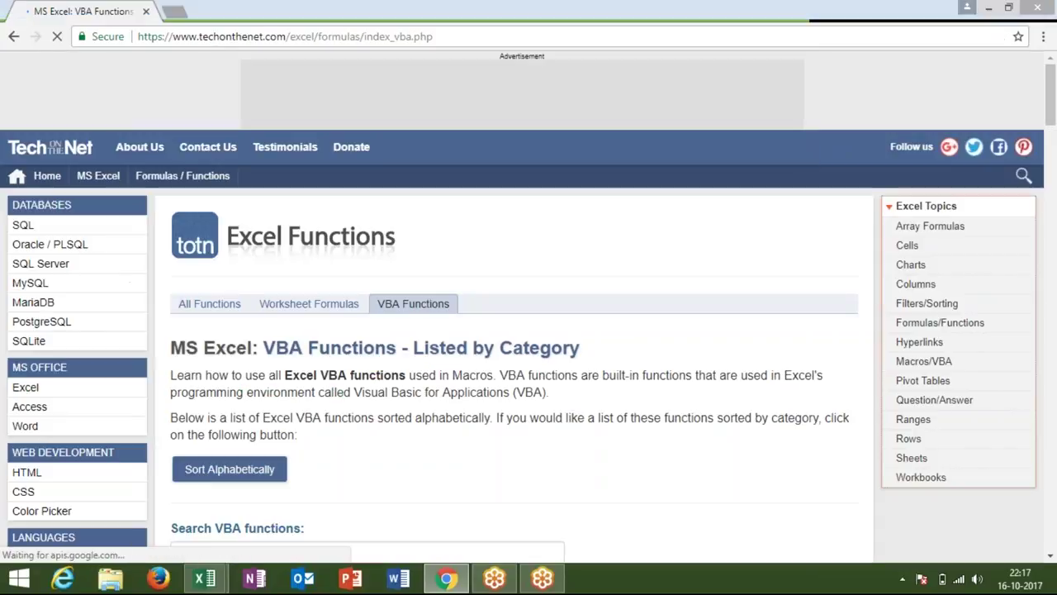
# - Scroll to the String/Text functions, highlight the STRCONV description, then close Chrome
pyautogui.scroll(-1, 528, 331)
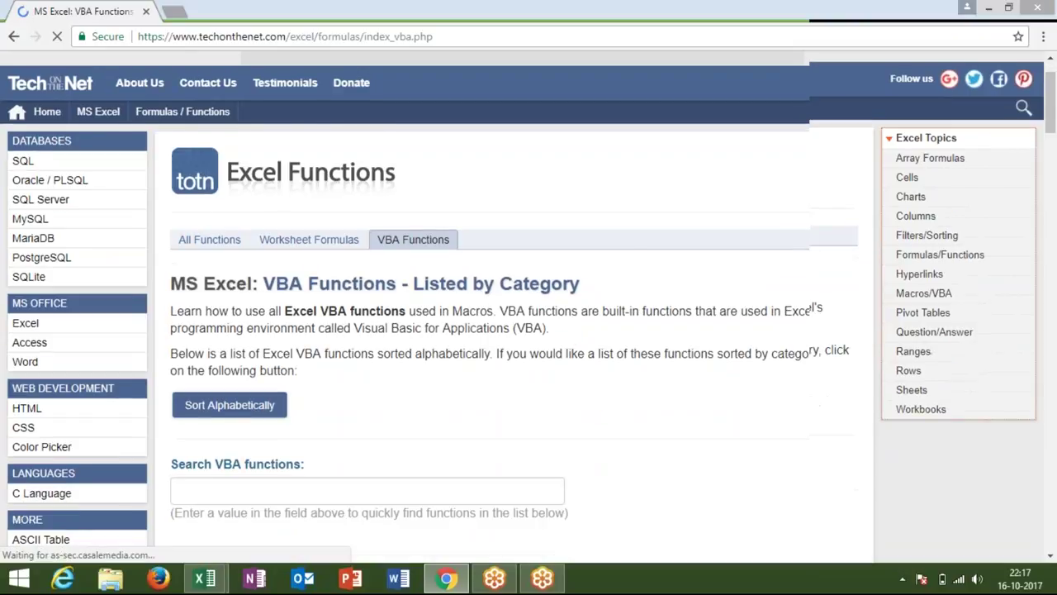
pyautogui.scroll(-2, 529, 330)
pyautogui.scroll(-5, 529, 330)
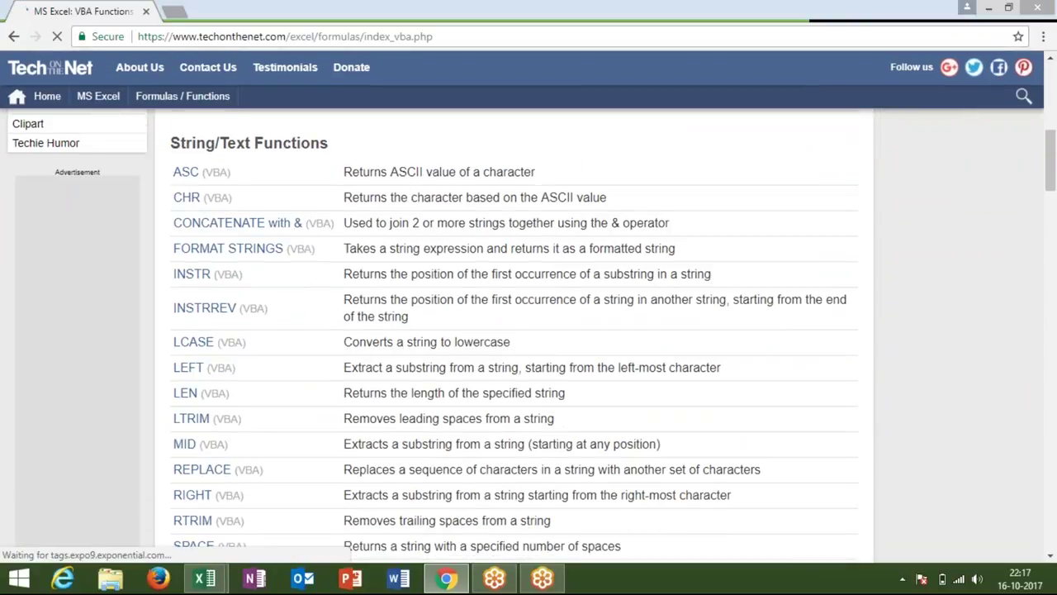
pyautogui.scroll(1, 529, 330)
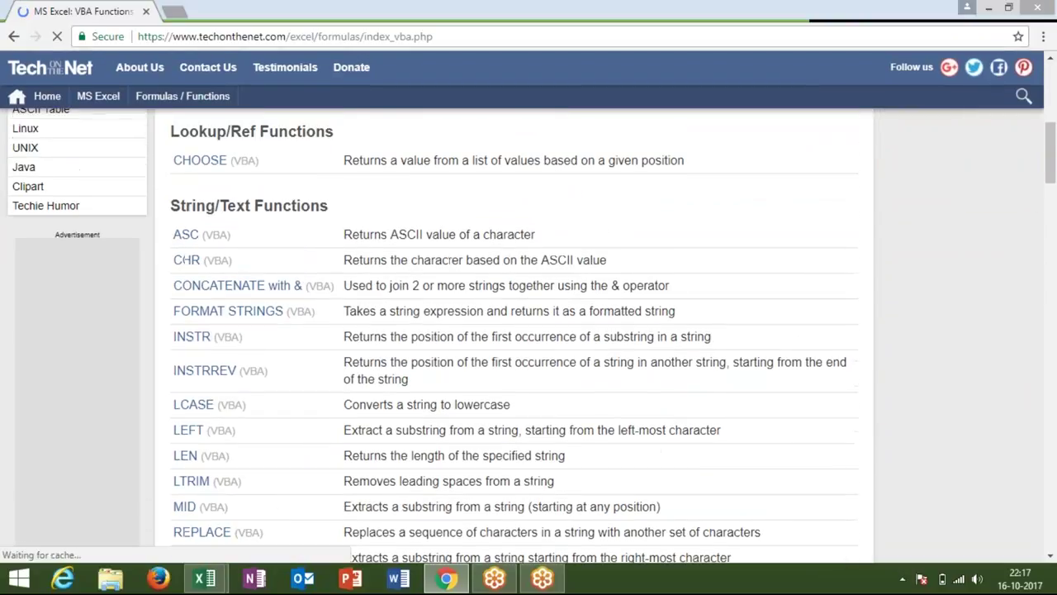
pyautogui.scroll(-1, 528, 330)
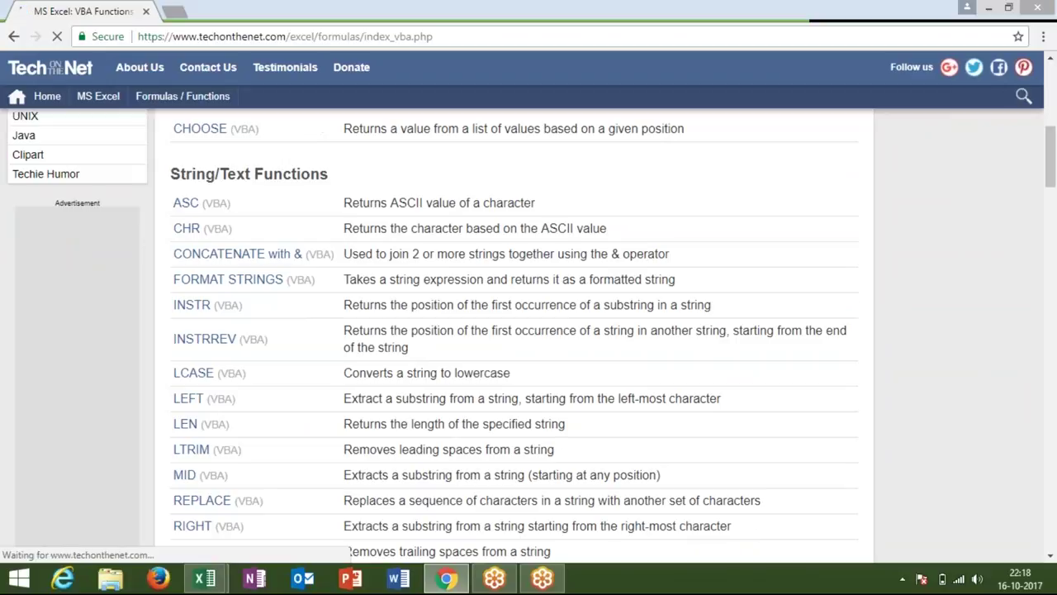
pyautogui.scroll(-1, 529, 330)
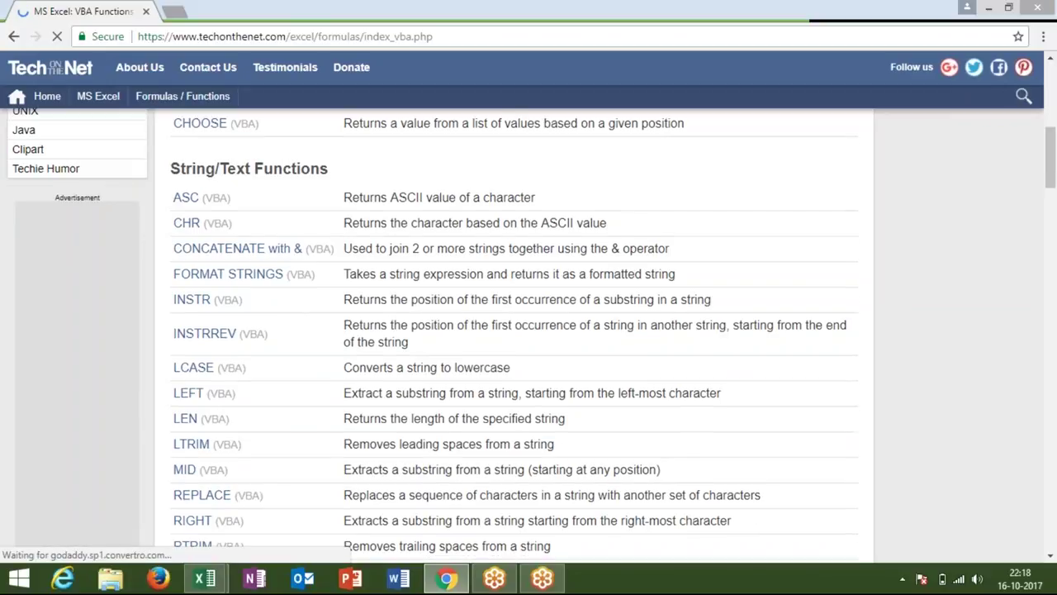
pyautogui.scroll(-2, 528, 331)
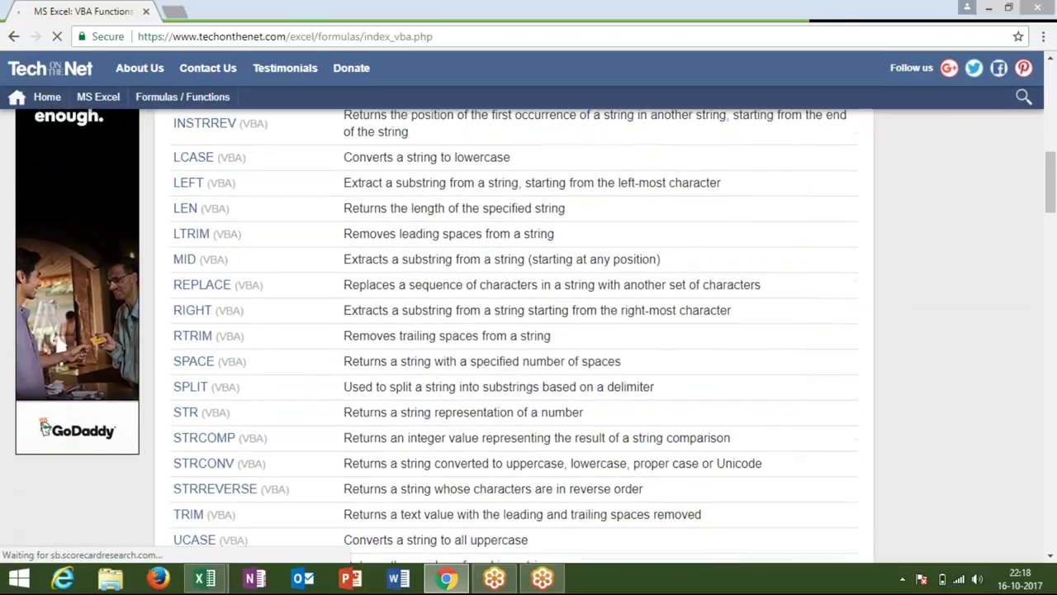
pyautogui.scroll(-1, 528, 331)
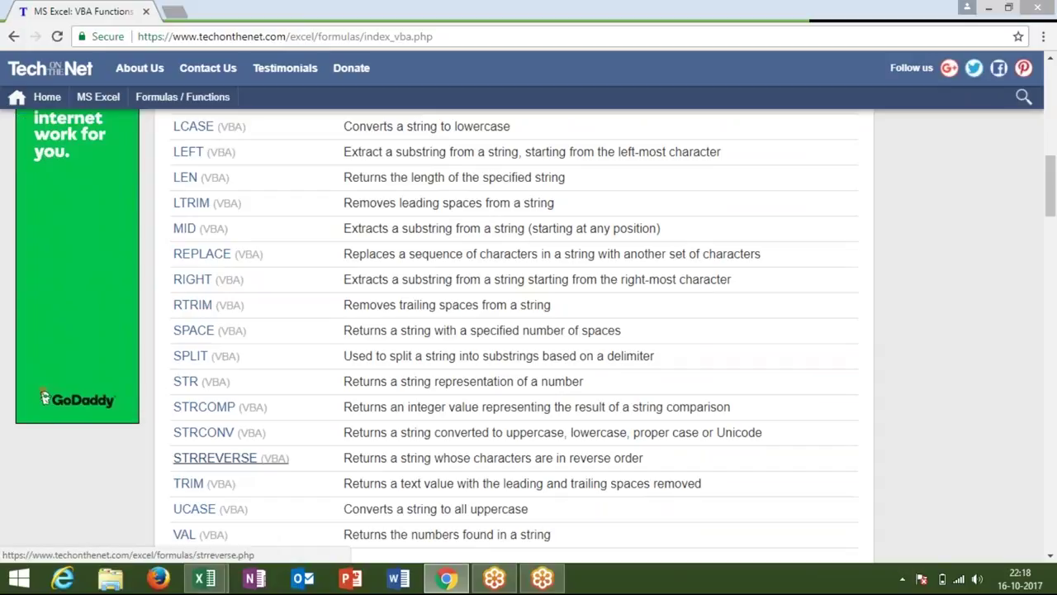
pyautogui.tripleClick(430, 432)
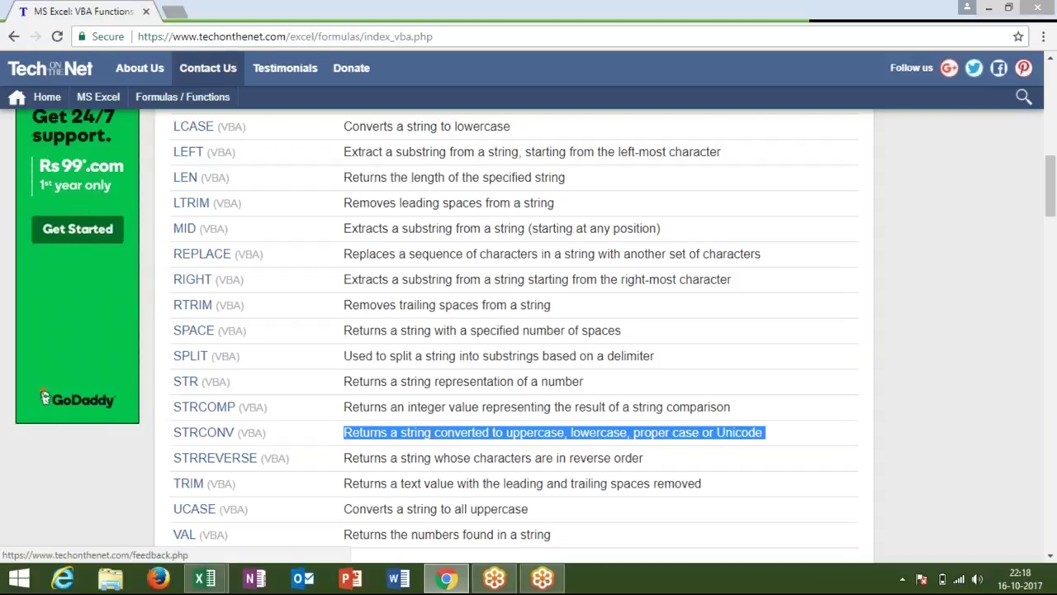
pyautogui.click(146, 13)
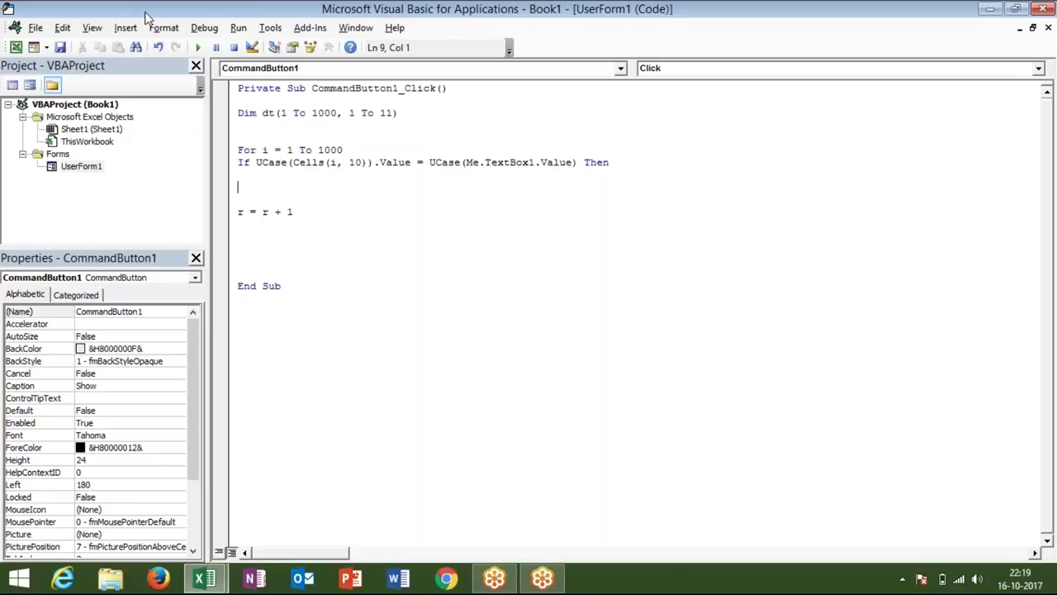
# - Add a 'For j = 1 To 11' loop line under the If…Then statement
pyautogui.press('Return')
pyautogui.click(238, 187)
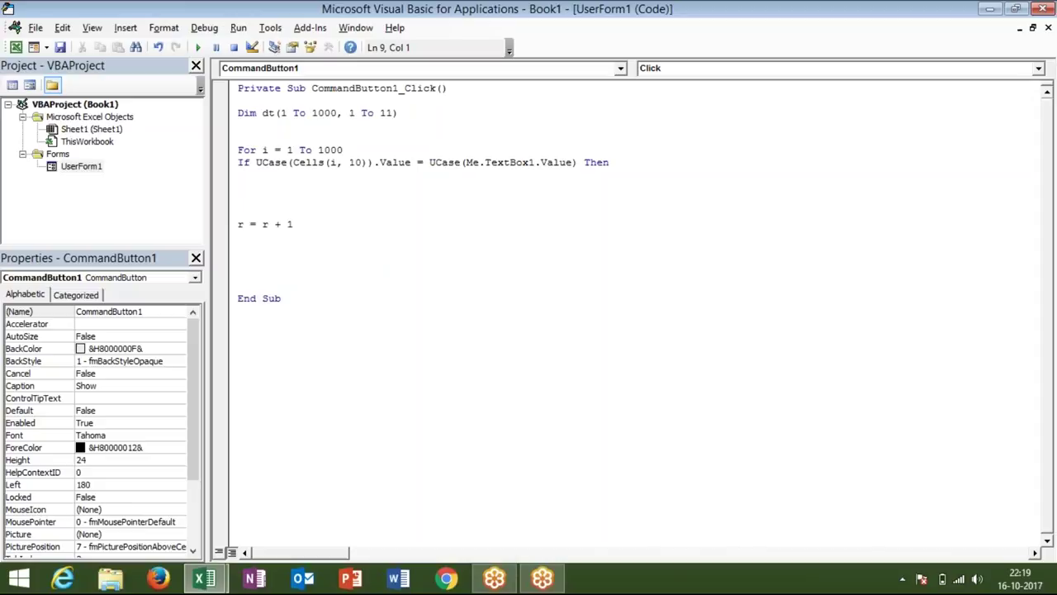
pyautogui.press('Down')
pyautogui.press('Up')
pyautogui.press('Up')
pyautogui.press('Up')
pyautogui.press('Return')
pyautogui.click(237, 187)
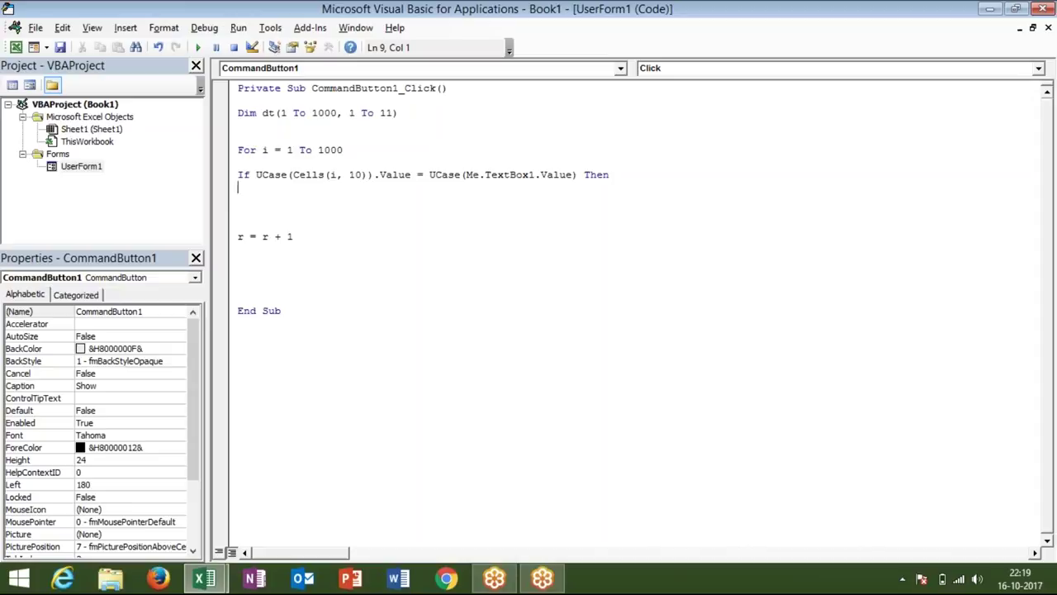
pyautogui.press('Return')
pyautogui.write('for ')
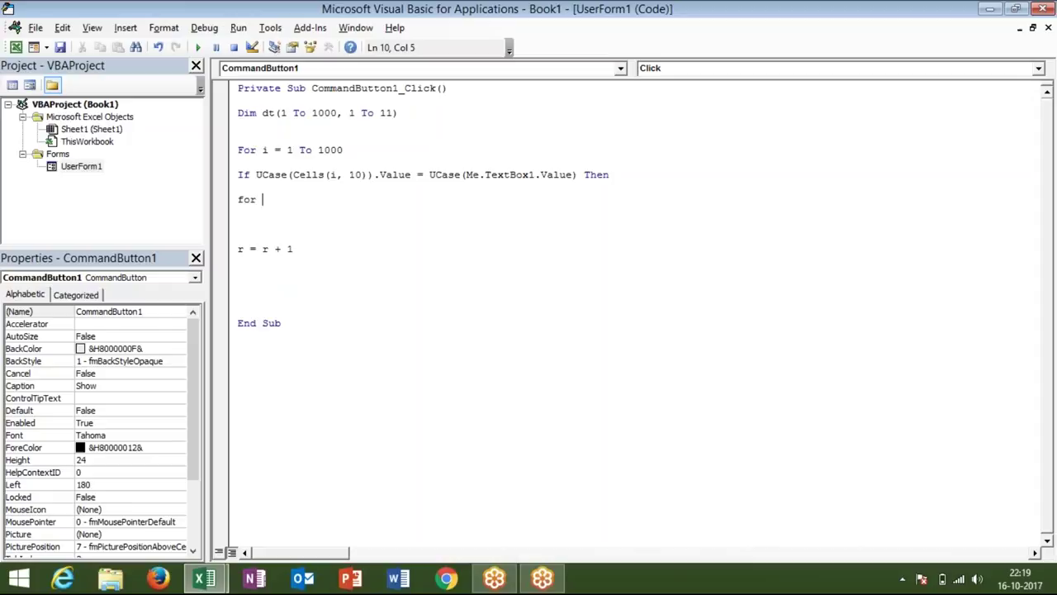
pyautogui.write('j= ')
pyautogui.write('1 to 11')
pyautogui.press('Return')
# - Move the r = r + 1 line out of the loop to sit directly under the If line
pyautogui.press('Down')
pyautogui.press('Down')
pyautogui.press('Down')
pyautogui.press('End')
pyautogui.press('Left')
pyautogui.press('Left')
pyautogui.press('Left')
pyautogui.press('Left')
pyautogui.press('Up')
pyautogui.press('Up')
pyautogui.press('Up')
pyautogui.press('End')
pyautogui.press('Down')
pyautogui.press('Down')
pyautogui.press('Down')
pyautogui.press('Down')
pyautogui.press('Left')
pyautogui.press('Left')
pyautogui.press('Left')
pyautogui.press('Left')
pyautogui.press('Left')
pyautogui.press('Left')
pyautogui.hotkey('shift', 'Down')
pyautogui.hotkey('ctrl', 'c')
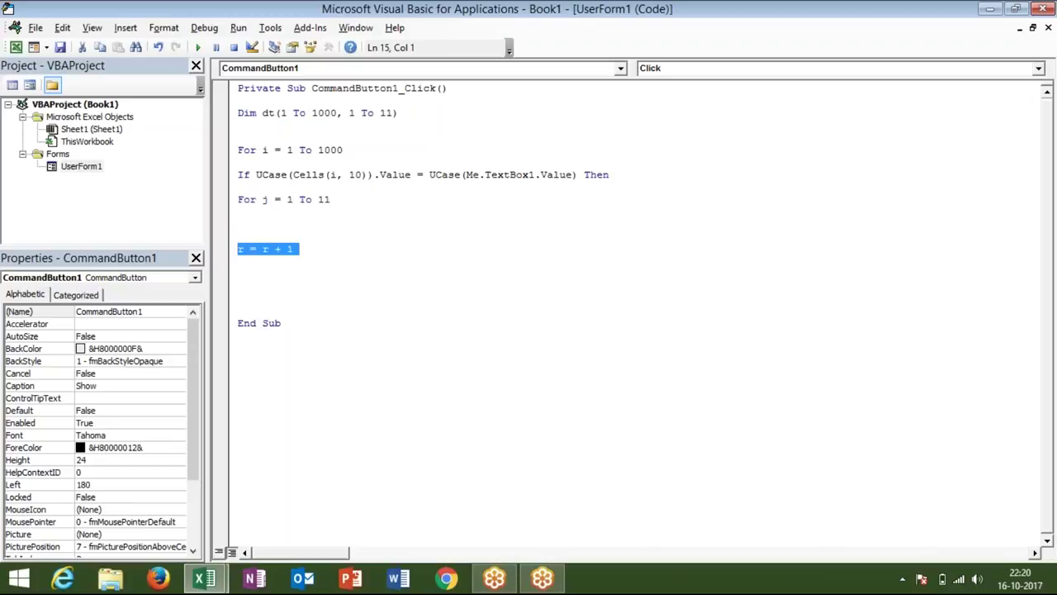
pyautogui.press('Delete')
pyautogui.press('Up')
pyautogui.press('Up')
pyautogui.press('Up')
pyautogui.press('Up')
pyautogui.press('Up')
pyautogui.hotkey('ctrl', 'v')
pyautogui.press('Down')
pyautogui.press('Down')
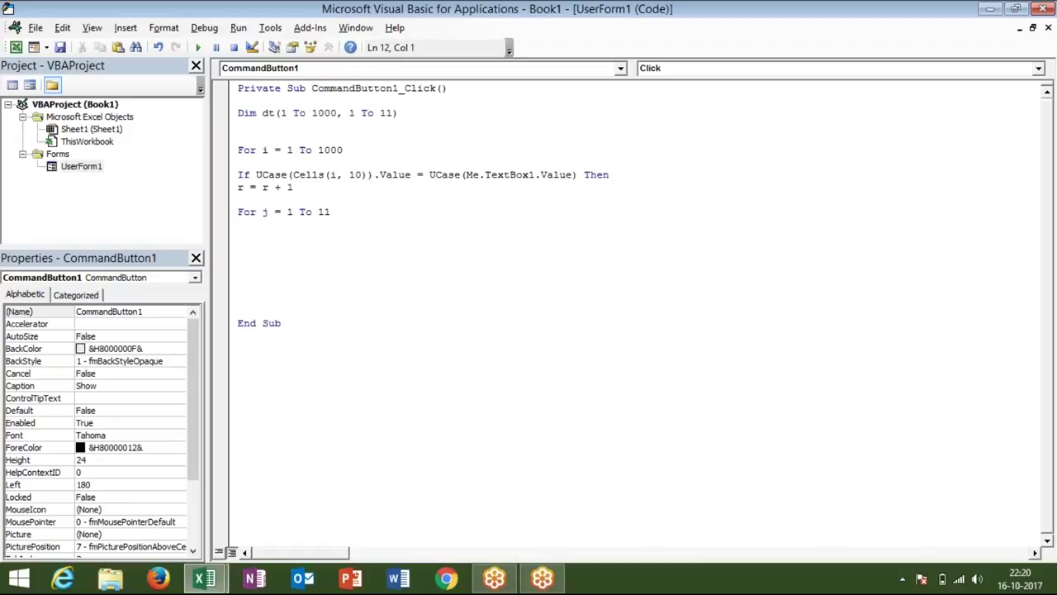
pyautogui.write('dt')
pyautogui.write('(')
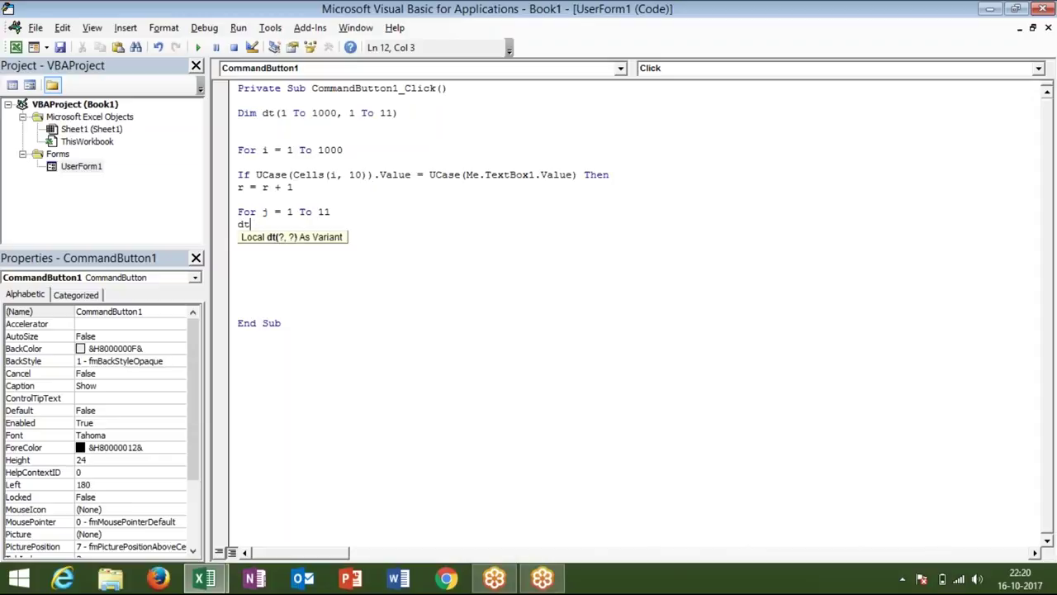
# - Fill the j loop with c = c + 1 and dt(r, c) = Cells(i, j).Value, closed by Next j
pyautogui.press('BackSpace')
pyautogui.press('BackSpace')
pyautogui.press('BackSpace')
pyautogui.write('c=c+1')
pyautogui.press('Return')
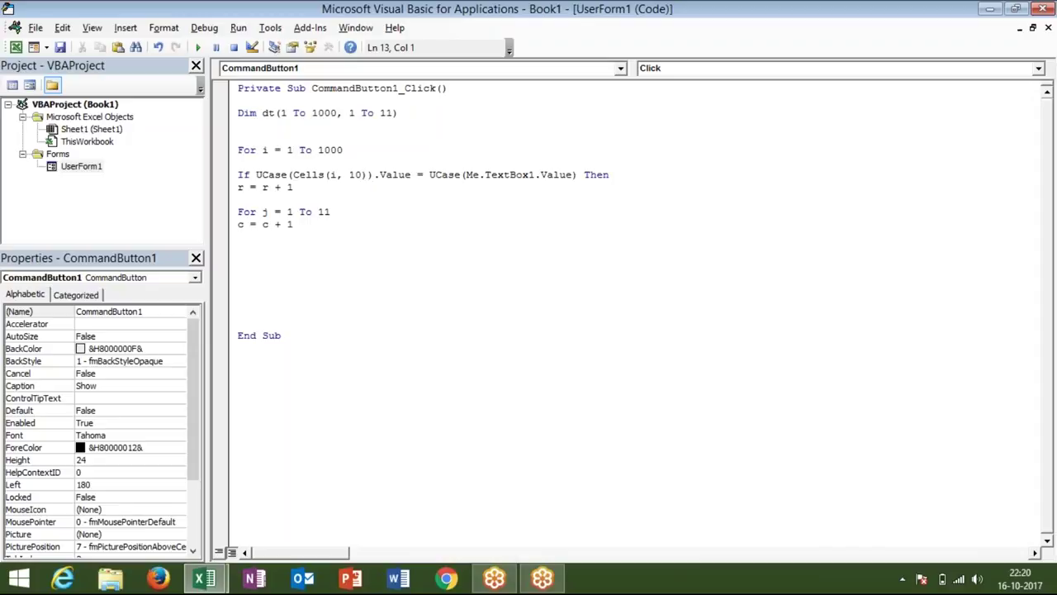
pyautogui.write('dt')
pyautogui.write('(r,c)')
pyautogui.write('=cells(i,j)')
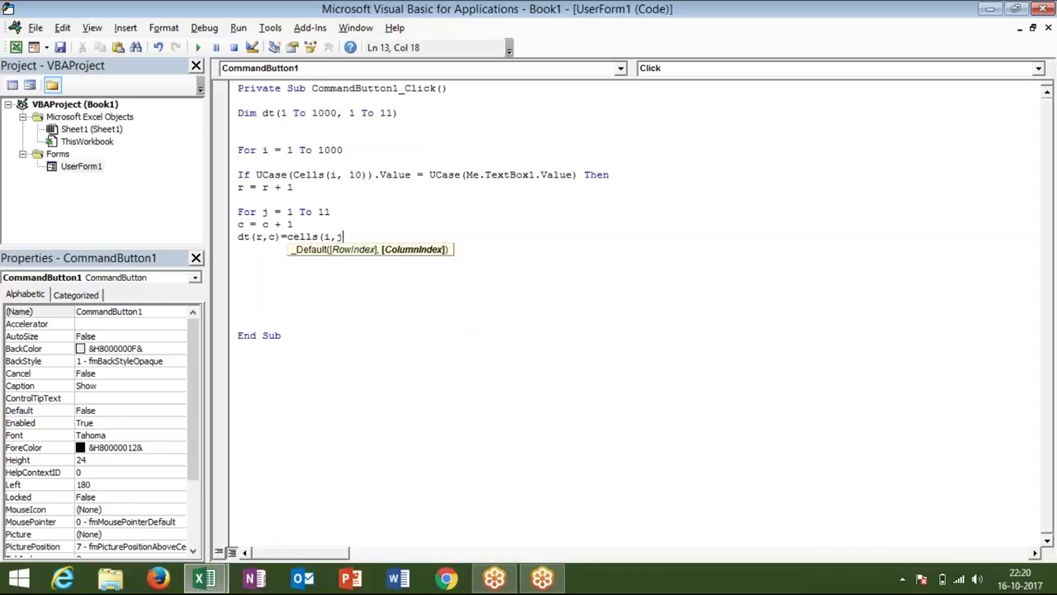
pyautogui.write('.value')
pyautogui.press('Return')
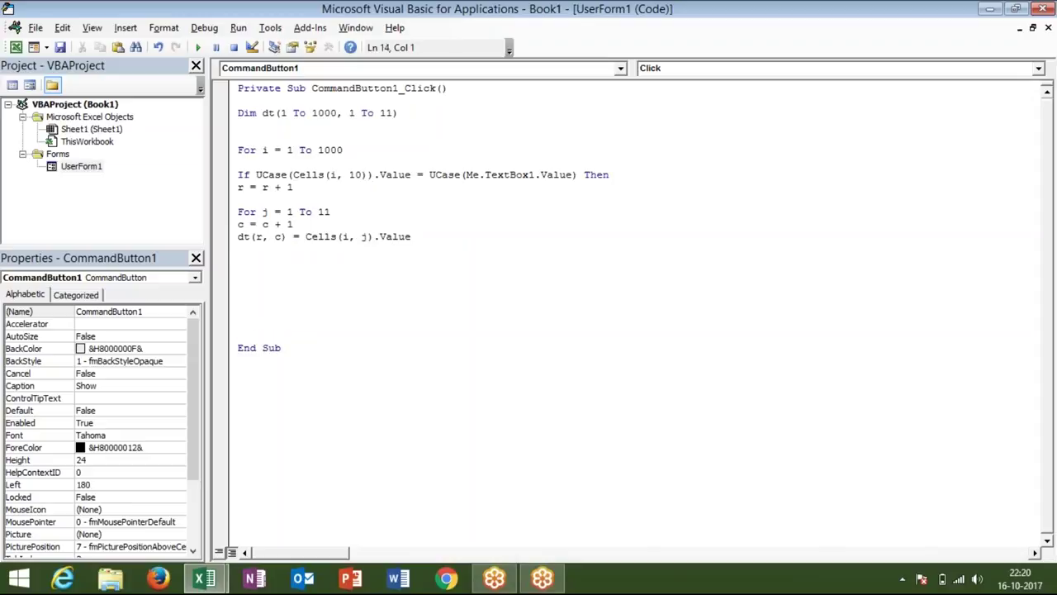
pyautogui.write('next j')
pyautogui.write('4')
pyautogui.press('BackSpace')
pyautogui.press('Return')
pyautogui.press('Return')
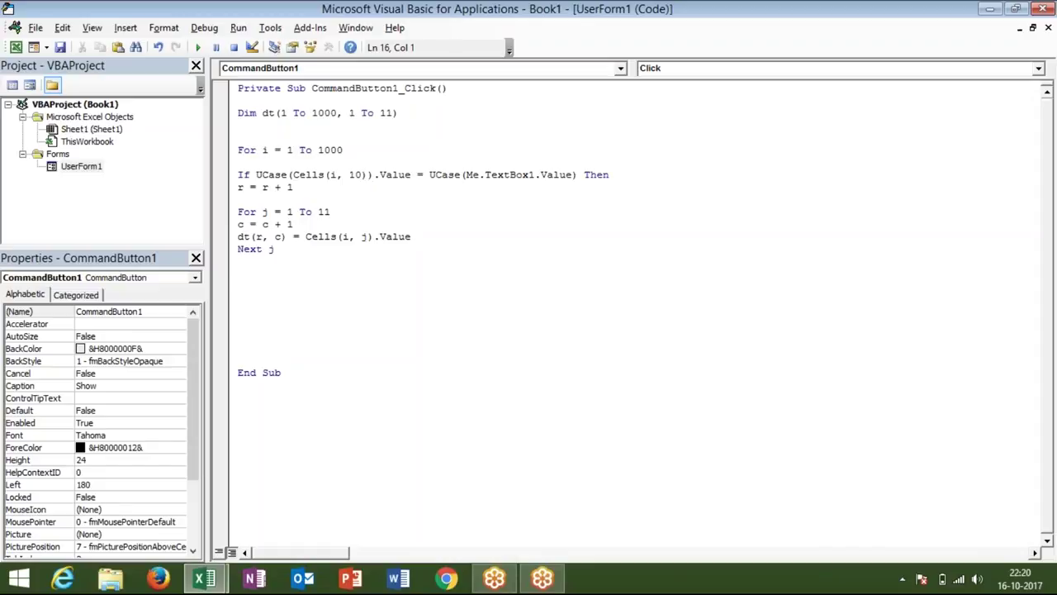
# - Add an End If line followed by a c = 0 reset after Next j
pyautogui.click(239, 261)
pyautogui.write('c = 0')
pyautogui.press('Return')
pyautogui.write('end')
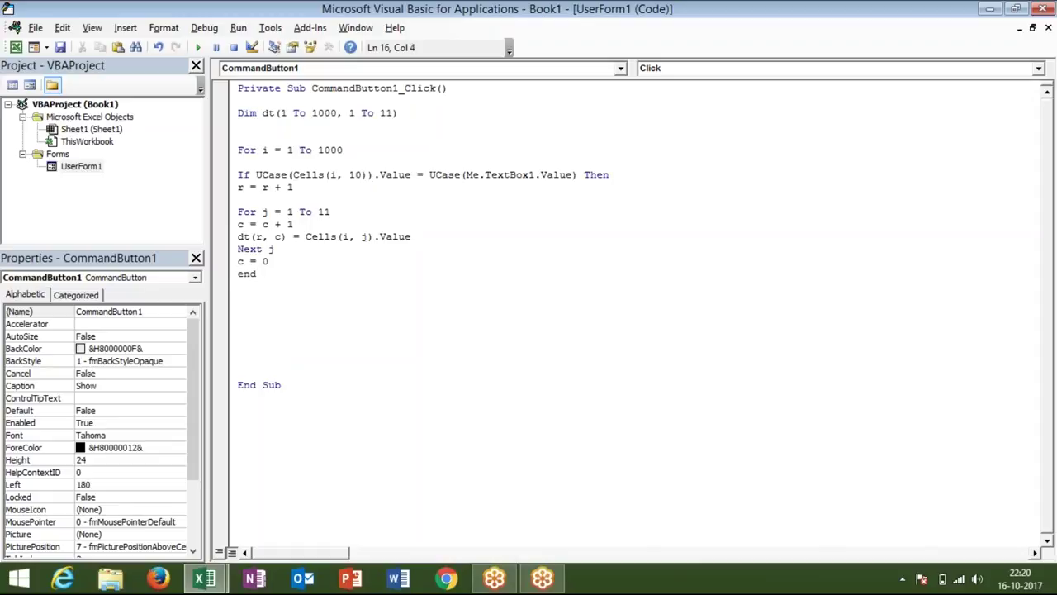
pyautogui.press('BackSpace')
pyautogui.press('BackSpace')
pyautogui.press('BackSpace')
pyautogui.press('Up')
pyautogui.press('Return')
pyautogui.press('Up')
pyautogui.write('end if')
pyautogui.press('Return')
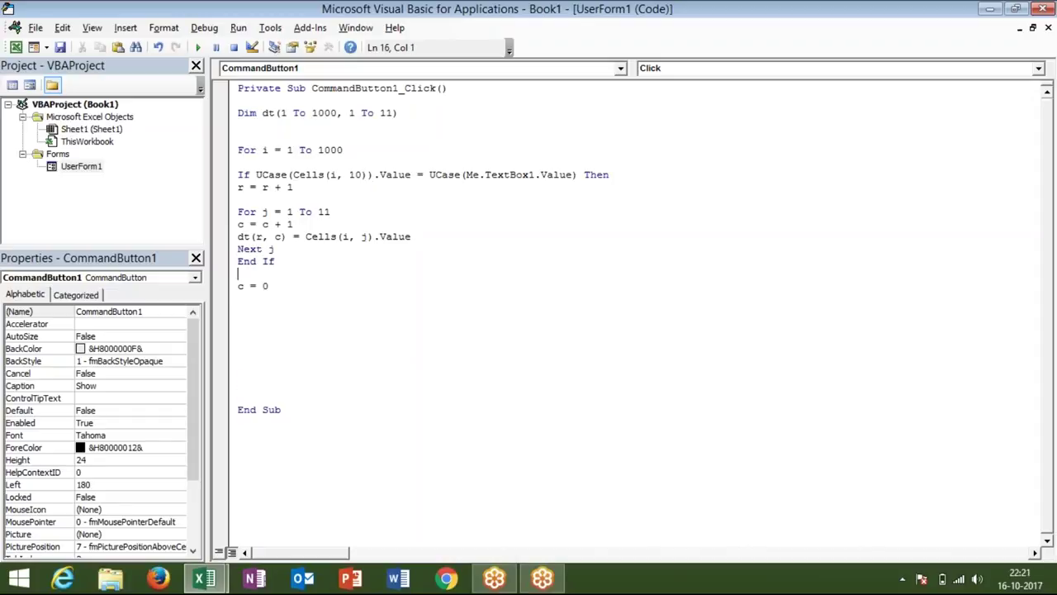
pyautogui.click(241, 286)
# - Close the outer loop with Next i below c = 0
pyautogui.click(238, 298)
pyautogui.click(238, 310)
pyautogui.write('next ')
pyautogui.write('i')
pyautogui.click(238, 323)
pyautogui.click(238, 335)
# - Add the line Me.ListBox1.List = dt above End Sub
pyautogui.press('Up')
pyautogui.press('Up')
pyautogui.press('Up')
pyautogui.press('Up')
pyautogui.press('Up')
pyautogui.press('End')
pyautogui.press('Up')
pyautogui.press('Up')
pyautogui.press('Up')
pyautogui.press('Up')
pyautogui.press('Up')
pyautogui.press('Up')
pyautogui.press('Down')
pyautogui.press('Down')
pyautogui.press('Down')
pyautogui.press('Down')
pyautogui.press('Left')
pyautogui.press('Left')
pyautogui.press('Left')
pyautogui.press('Left')
pyautogui.press('Left')
pyautogui.press('Left')
pyautogui.hotkey('shift', 'Right')
pyautogui.hotkey('shift', 'Right')
pyautogui.press('Down')
pyautogui.press('Down')
pyautogui.press('Down')
pyautogui.press('Down')
pyautogui.press('Down')
pyautogui.press('Down')
pyautogui.press('Down')
pyautogui.write('me.')
pyautogui.write('li')
pyautogui.press('Tab')
pyautogui.write('.li')
pyautogui.press('Tab')
pyautogui.write('=dt')
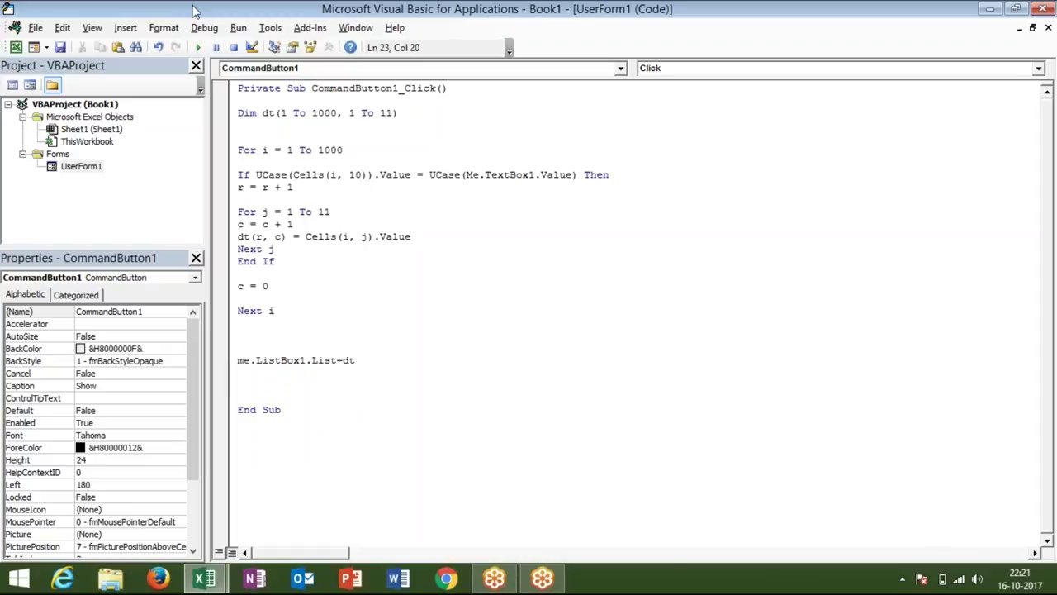
pyautogui.click(280, 174)
# - Run the form, search for city 'ggn', and choose Debug on the Object required error
pyautogui.click(198, 47)
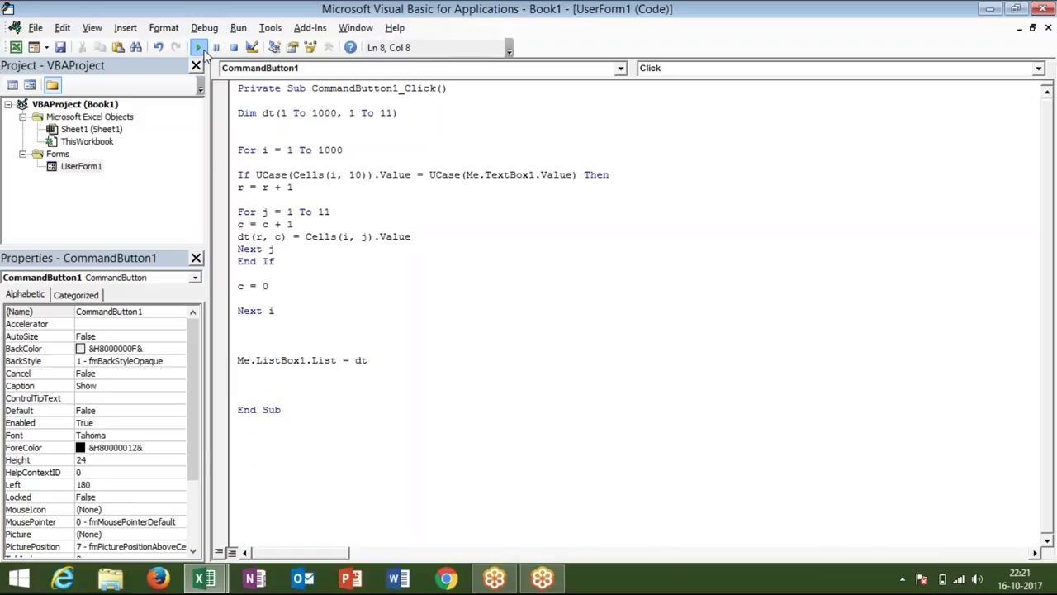
pyautogui.click(389, 119)
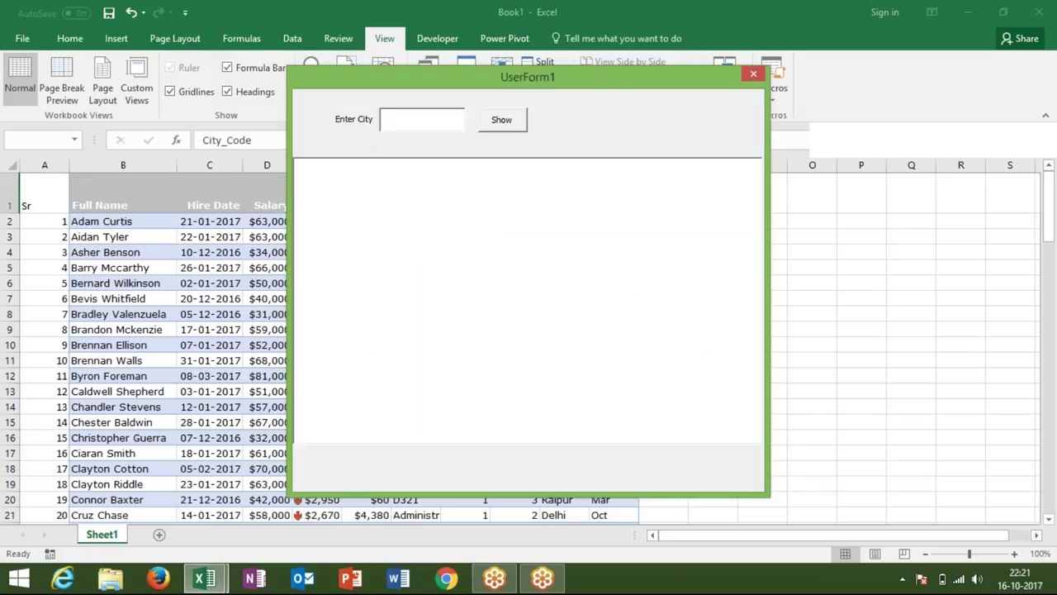
pyautogui.write('gg')
pyautogui.write('g')
pyautogui.click(499, 121)
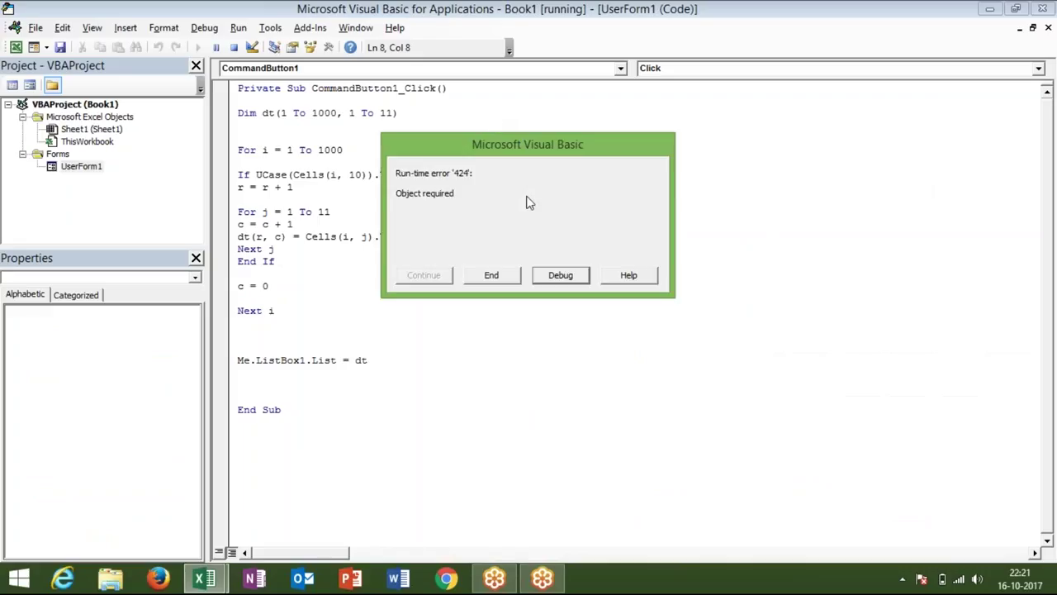
pyautogui.click(570, 281)
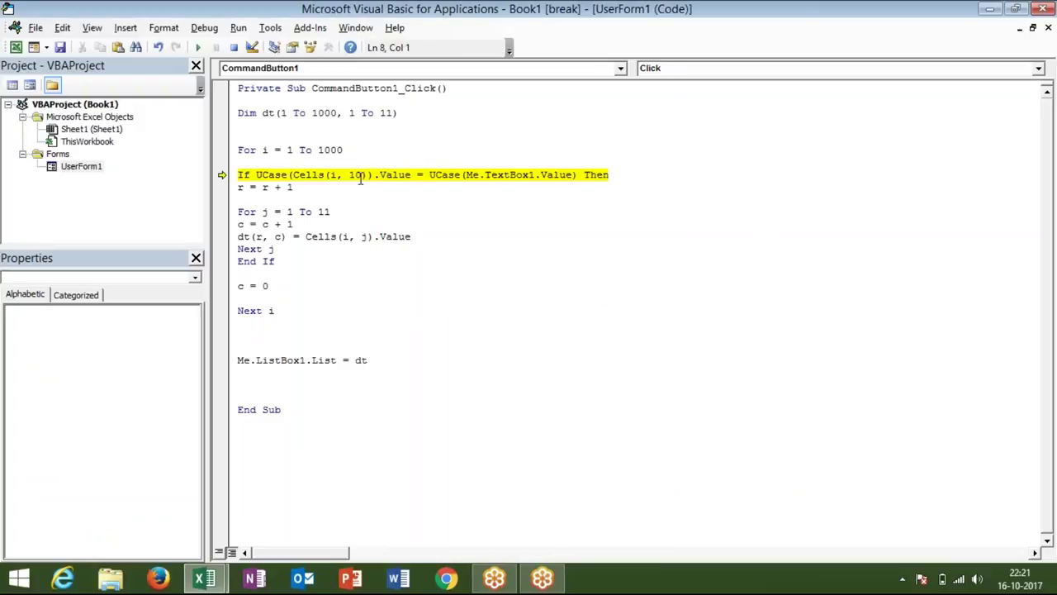
pyautogui.moveTo(334, 177)
pyautogui.moveTo(522, 176)
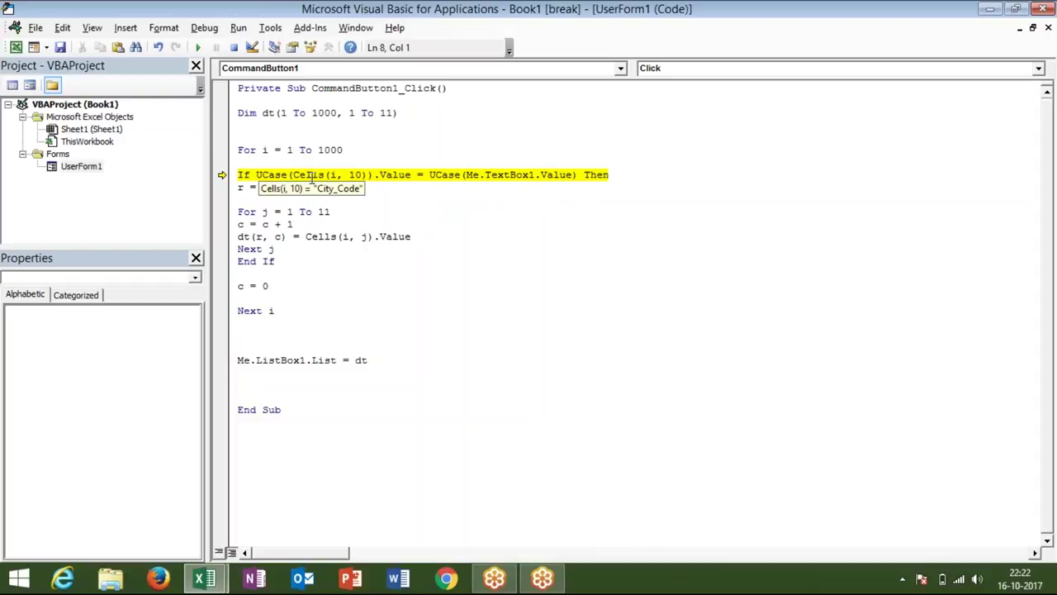
pyautogui.doubleClick(290, 149)
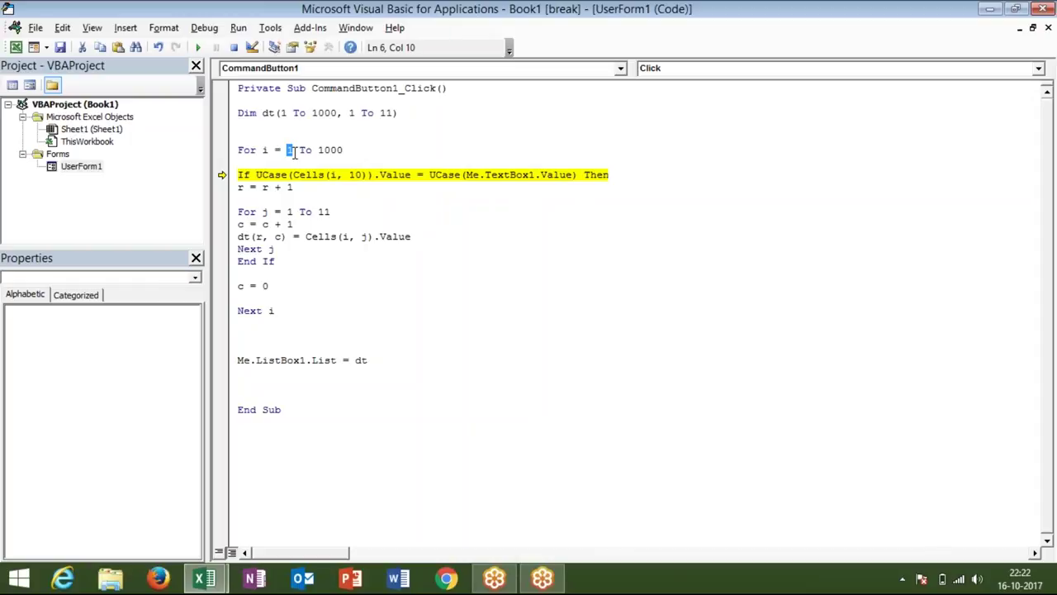
pyautogui.moveTo(320, 175)
pyautogui.click(326, 212)
pyautogui.doubleClick(268, 260)
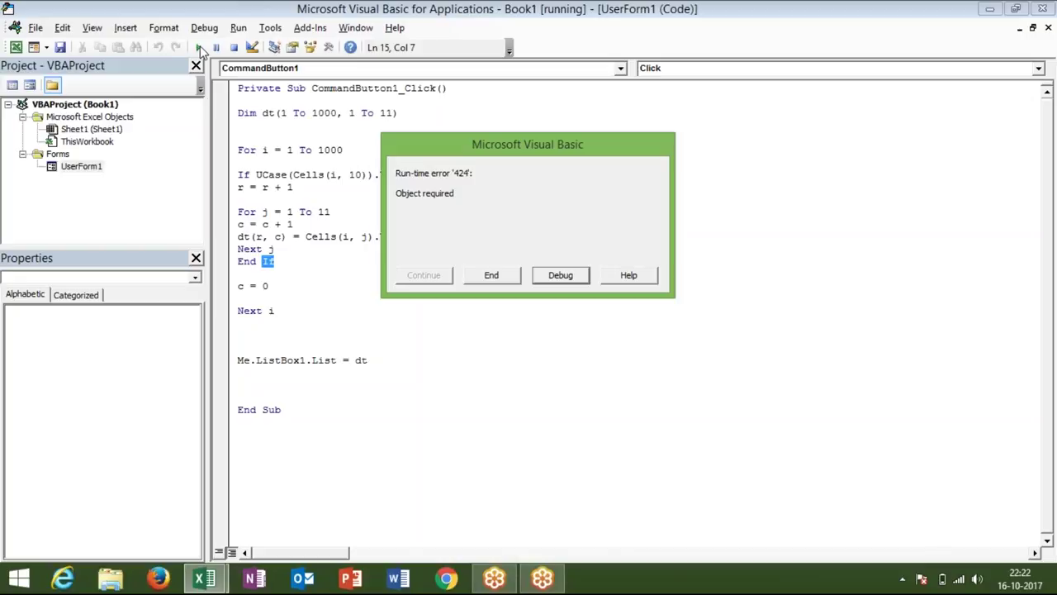
pyautogui.click(559, 275)
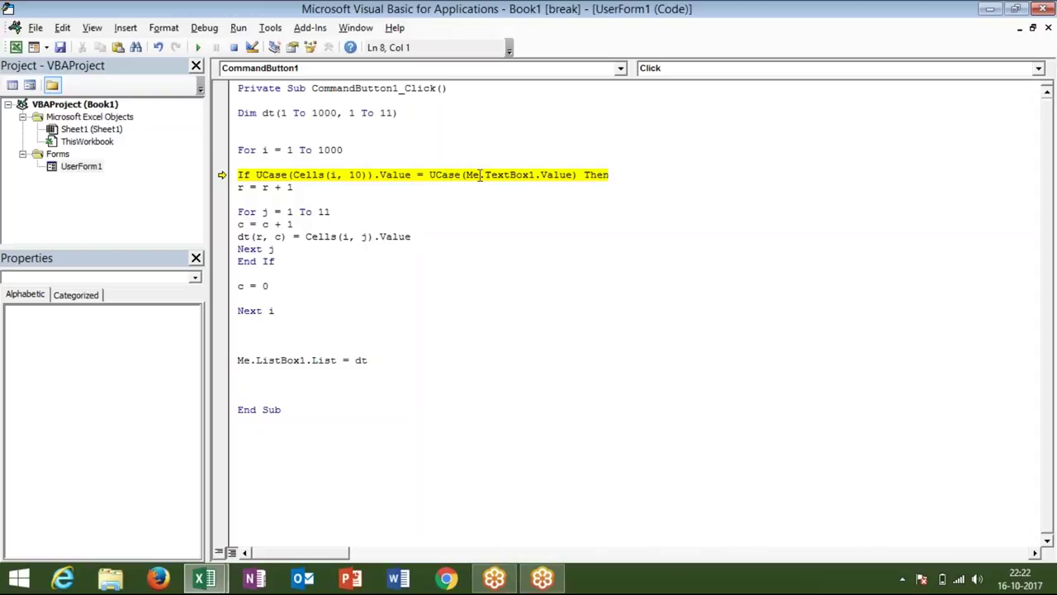
# - Move the closing parenthesis so the test reads UCase(Cells(i, 10).Value), then continue execution
pyautogui.moveTo(481, 174)
pyautogui.moveTo(315, 177)
pyautogui.click(374, 175)
pyautogui.press('BackSpace')
pyautogui.click(413, 175)
pyautogui.write(')')
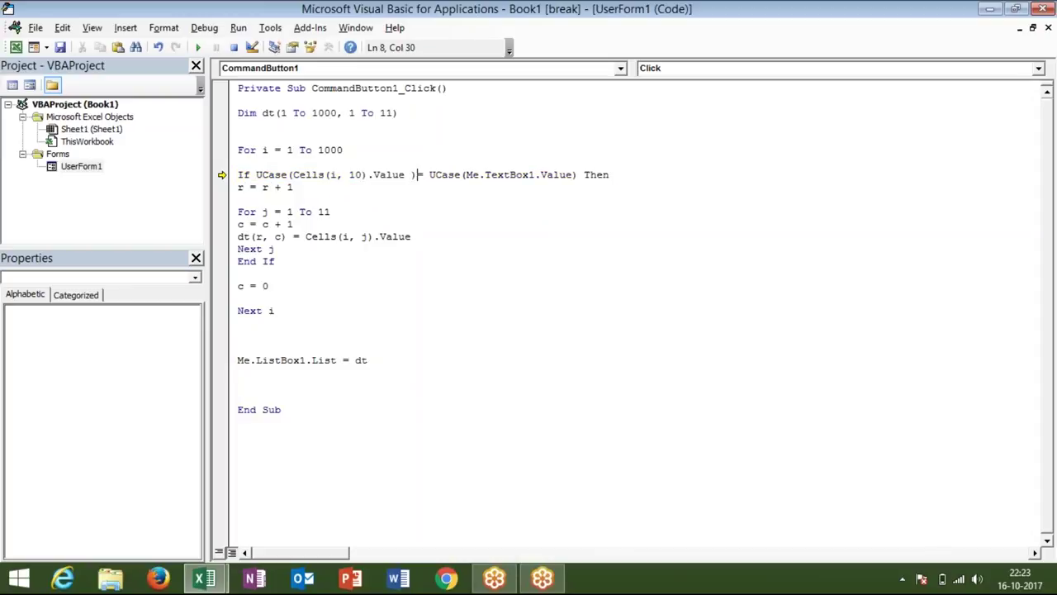
pyautogui.click(413, 199)
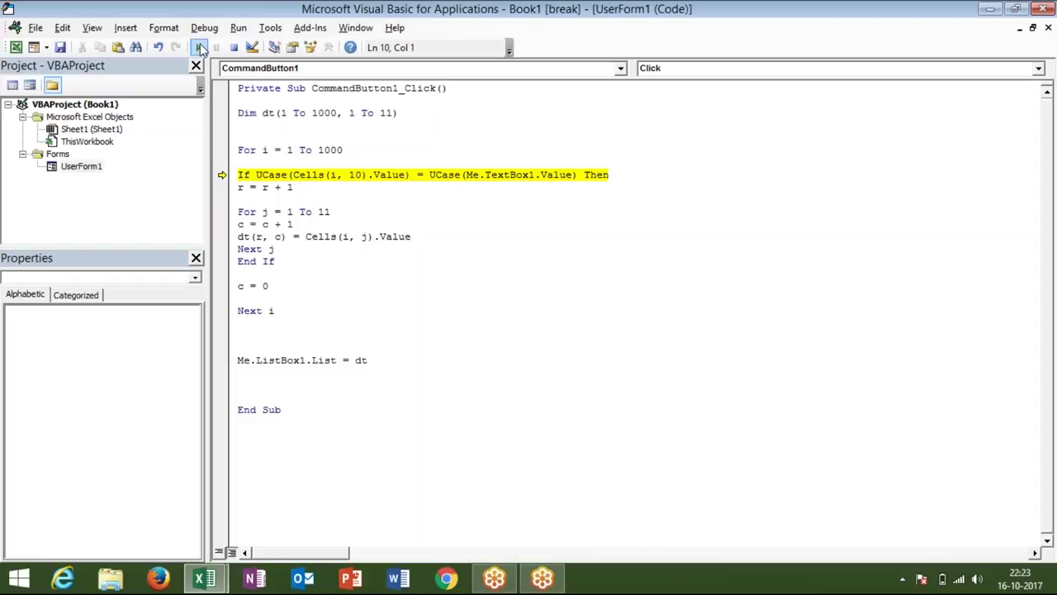
pyautogui.click(200, 49)
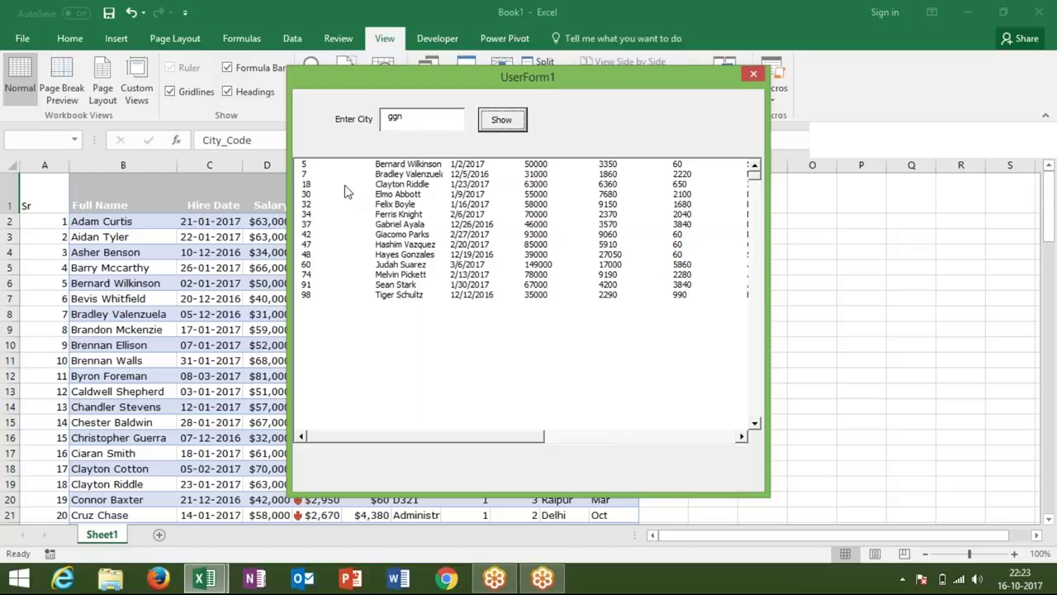
pyautogui.click(403, 217)
pyautogui.click(413, 244)
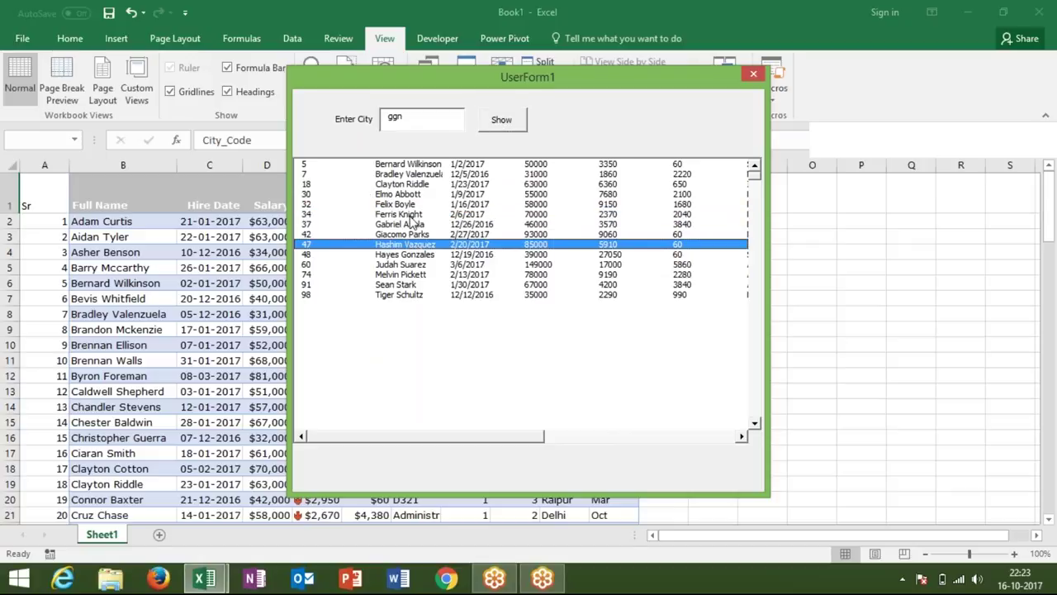
pyautogui.click(411, 216)
pyautogui.click(415, 195)
pyautogui.click(415, 175)
pyautogui.click(415, 165)
pyautogui.click(494, 129)
pyautogui.click(494, 128)
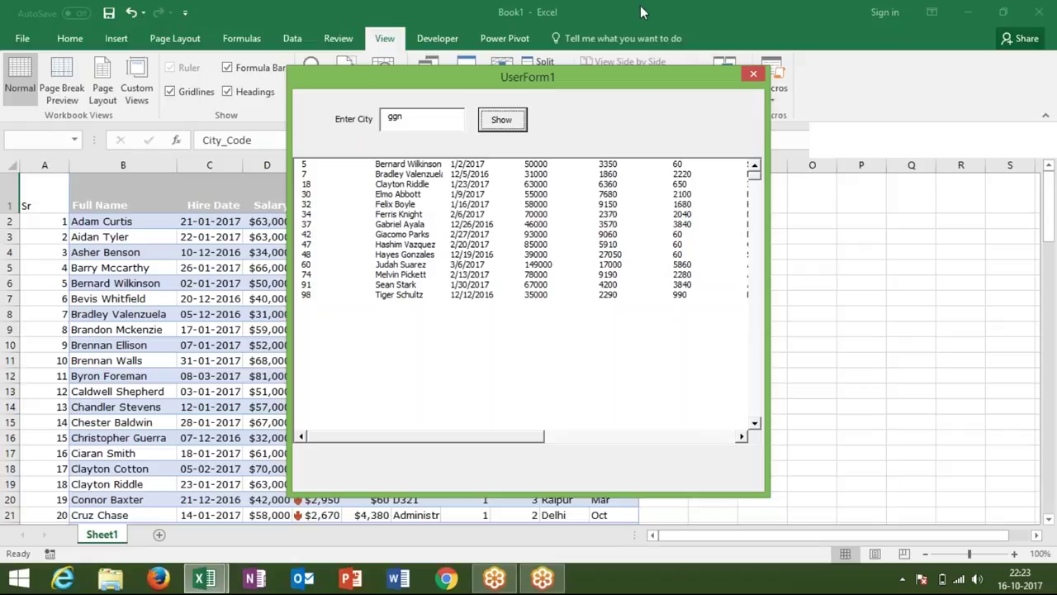
# - Close the running UserForm1 and open the Show button's click code from the designer
pyautogui.click(753, 76)
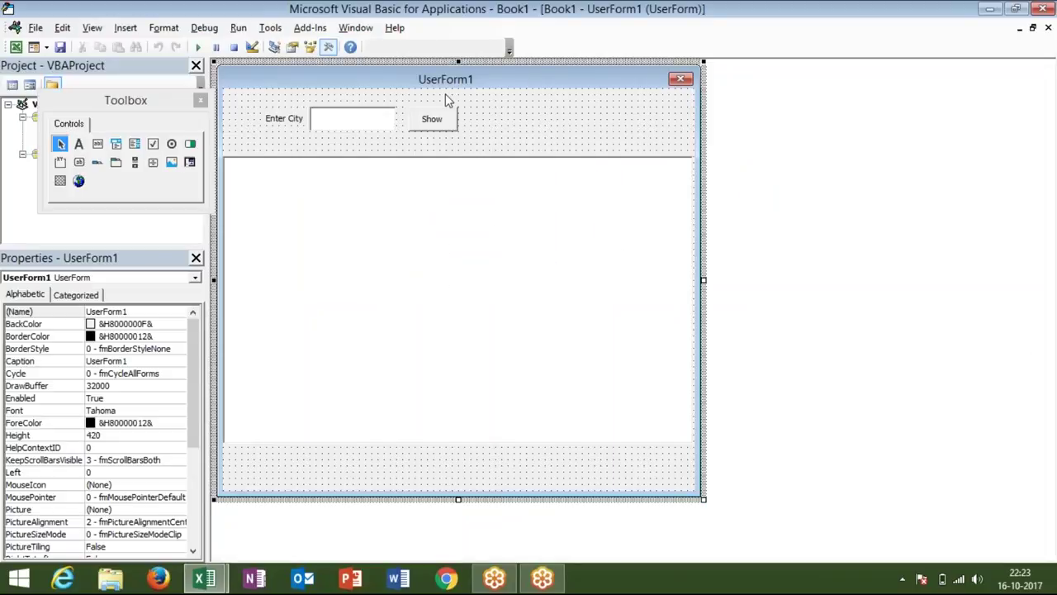
pyautogui.doubleClick(439, 132)
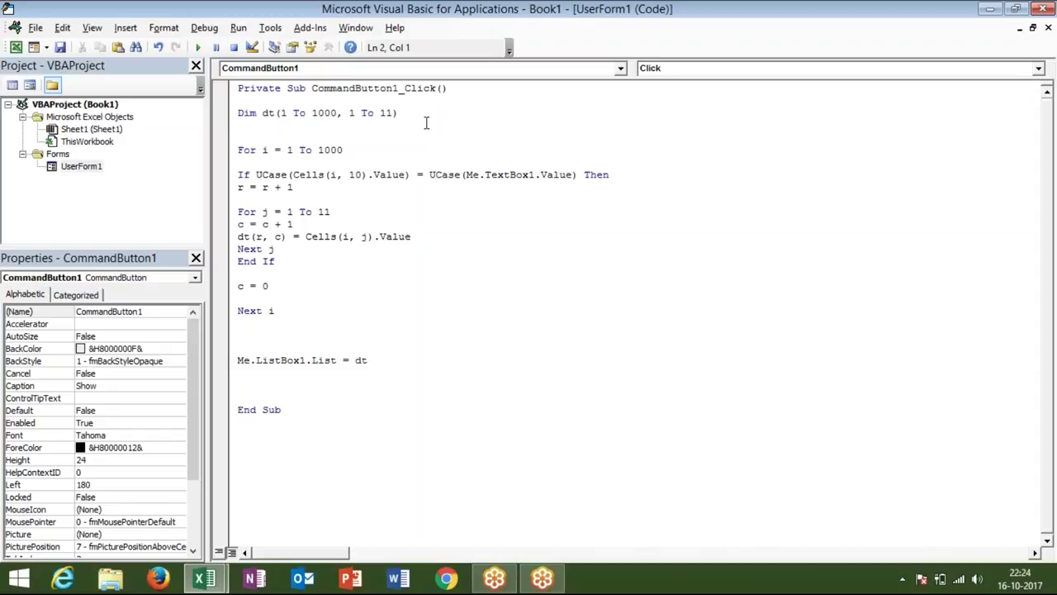
pyautogui.click(376, 116)
pyautogui.doubleClick(363, 150)
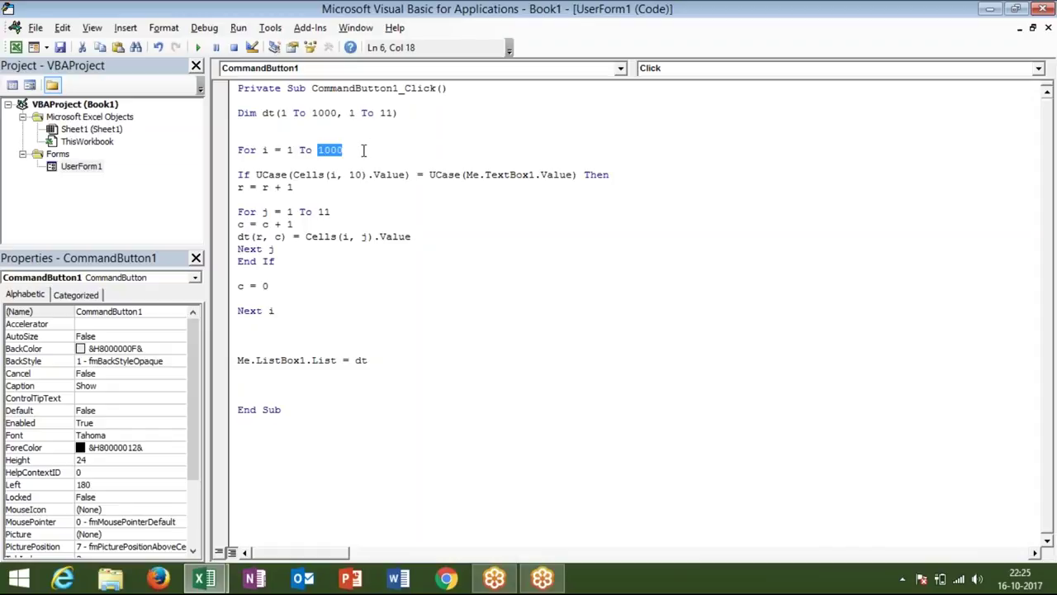
pyautogui.click(349, 174)
pyautogui.hotkey('alt', 'F11')
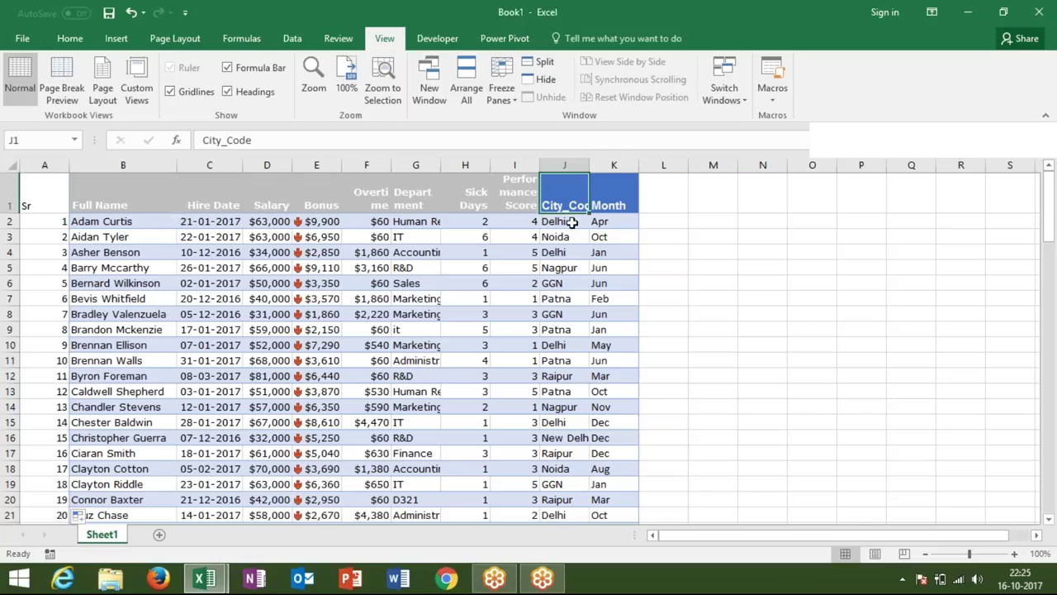
pyautogui.moveTo(654, 237); pyautogui.dragTo(555, 220)
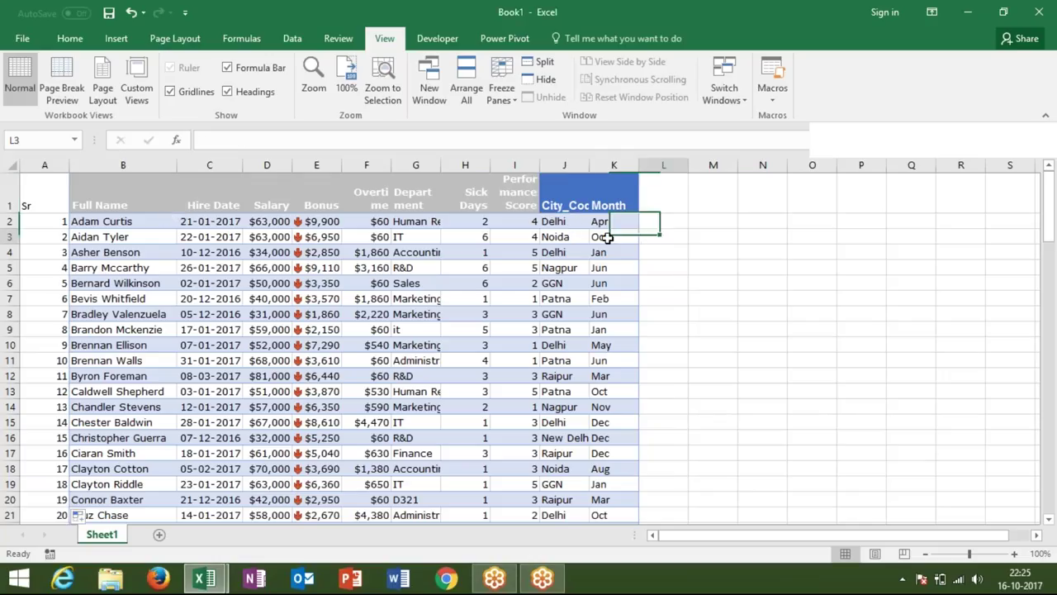
pyautogui.doubleClick(555, 220)
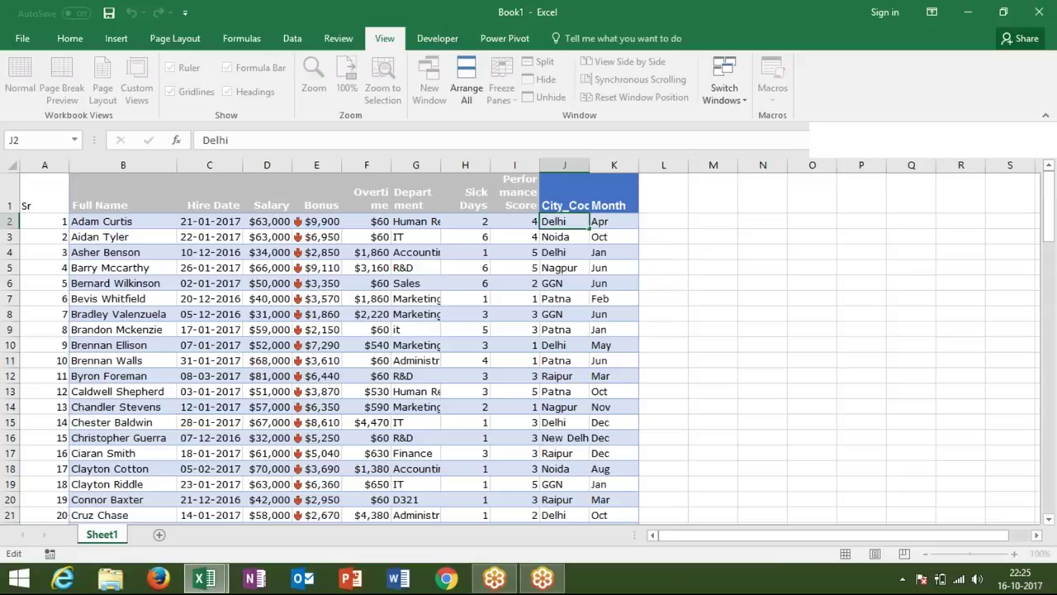
pyautogui.press('Escape')
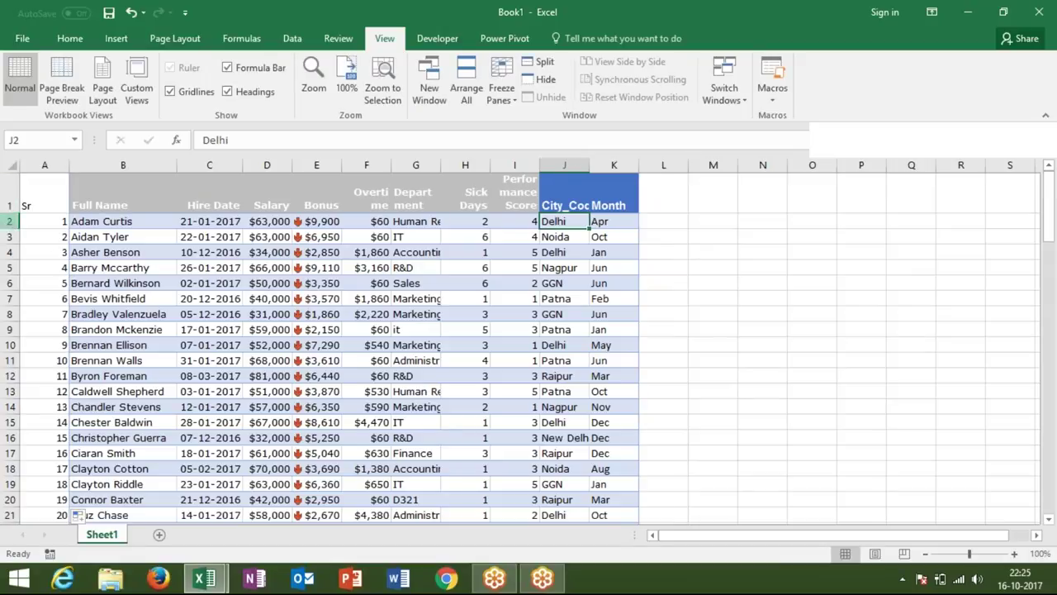
pyautogui.click(11, 220)
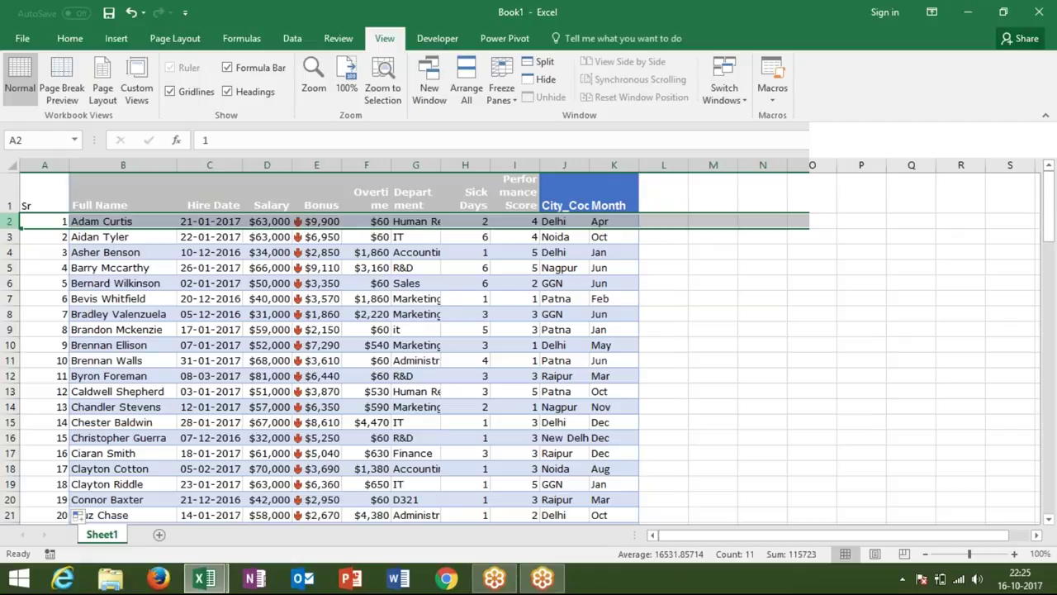
pyautogui.hotkey('alt', 'Tab')
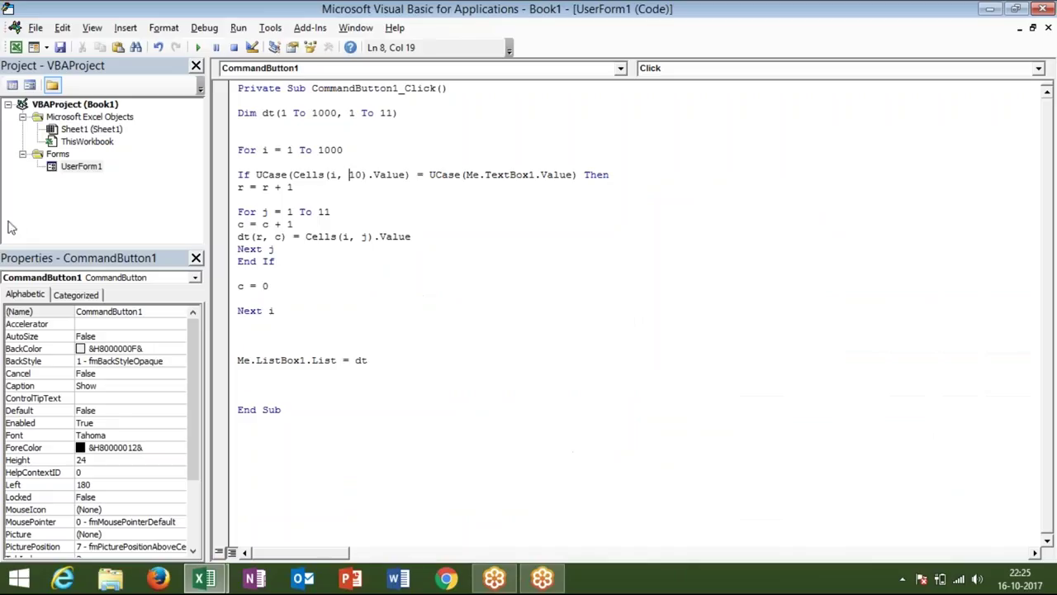
# - Walk through the If test on column 10, r = r + 1, c = c + 1 and c = 0 lines
pyautogui.click(360, 162)
pyautogui.click(364, 173)
pyautogui.click(535, 177)
pyautogui.click(431, 190)
pyautogui.hotkey('shift', 'Left')
pyautogui.click(431, 190)
pyautogui.click(304, 290)
pyautogui.doubleClick(277, 224)
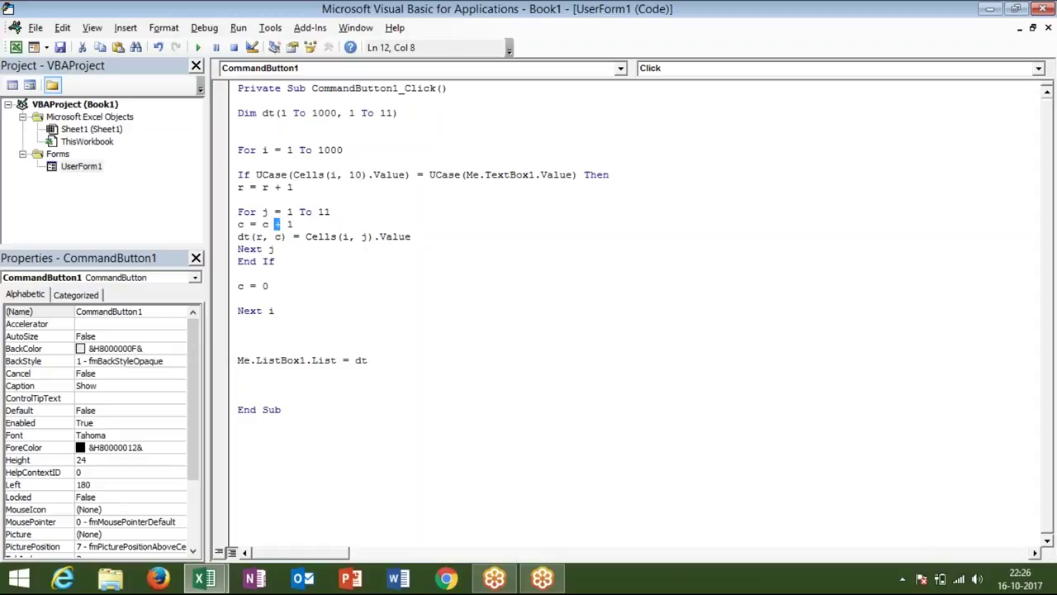
pyautogui.doubleClick(254, 286)
pyautogui.click(268, 225)
pyautogui.doubleClick(277, 237)
pyautogui.doubleClick(369, 360)
# - Compare employee row A3 in Excel with the c = c + 1 counter in the code
pyautogui.click(357, 312)
pyautogui.click(322, 228)
pyautogui.hotkey('alt', 'Tab')
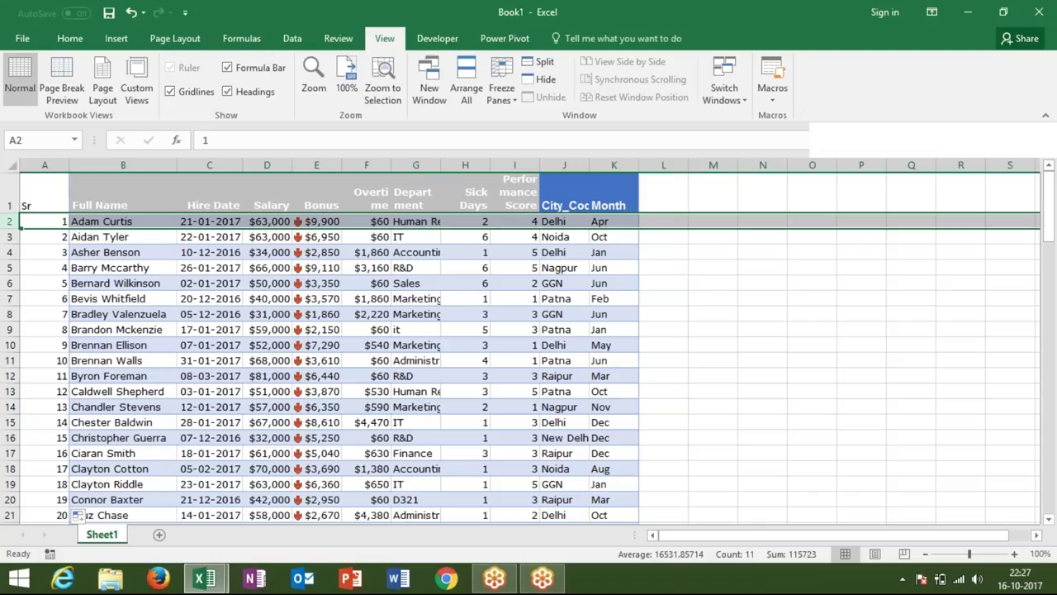
pyautogui.click(52, 239)
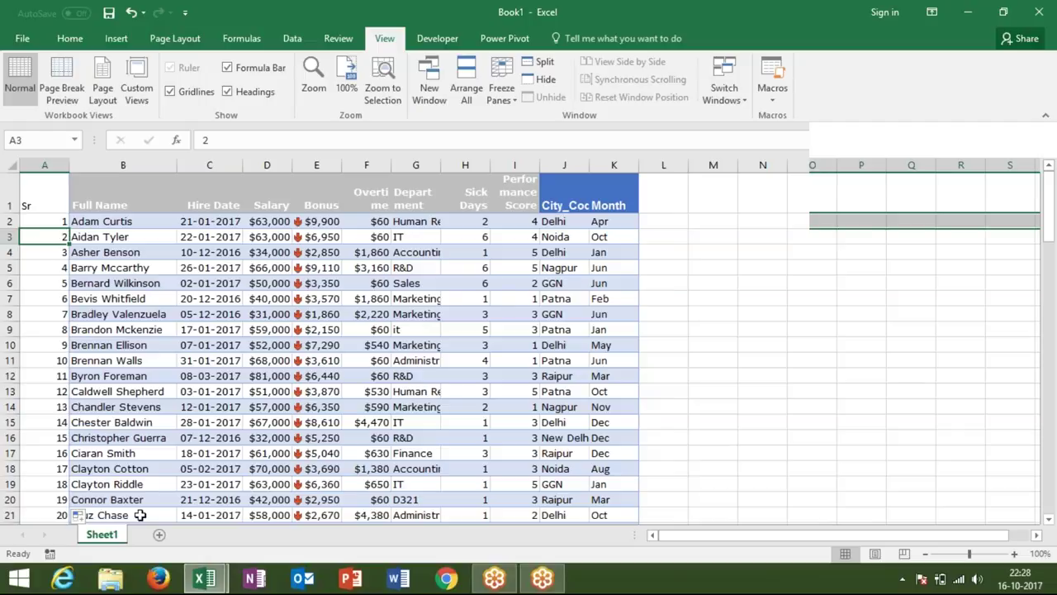
pyautogui.moveTo(221, 582)
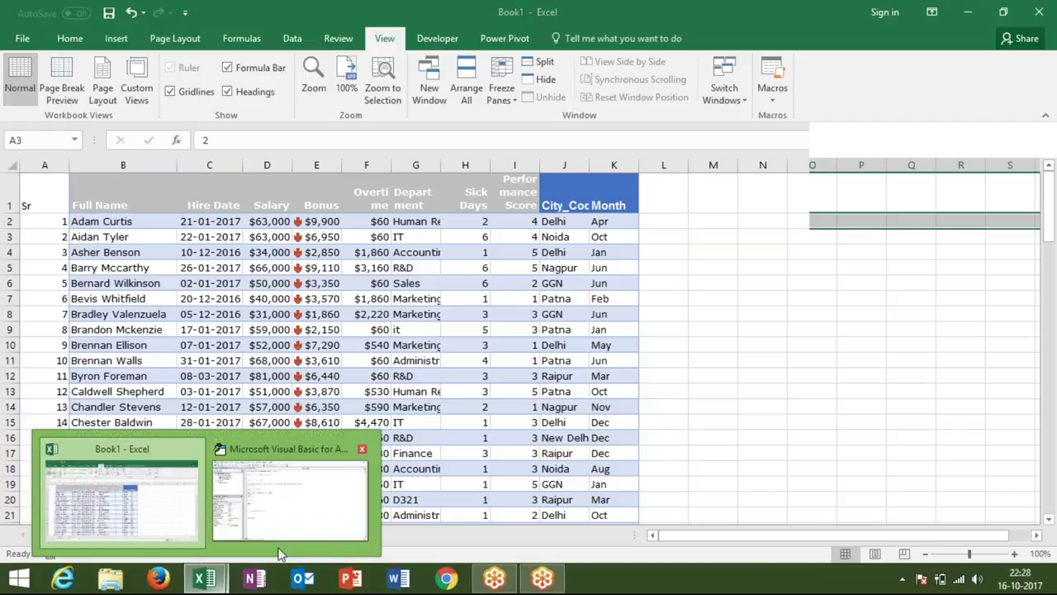
pyautogui.click(285, 529)
pyautogui.doubleClick(266, 224)
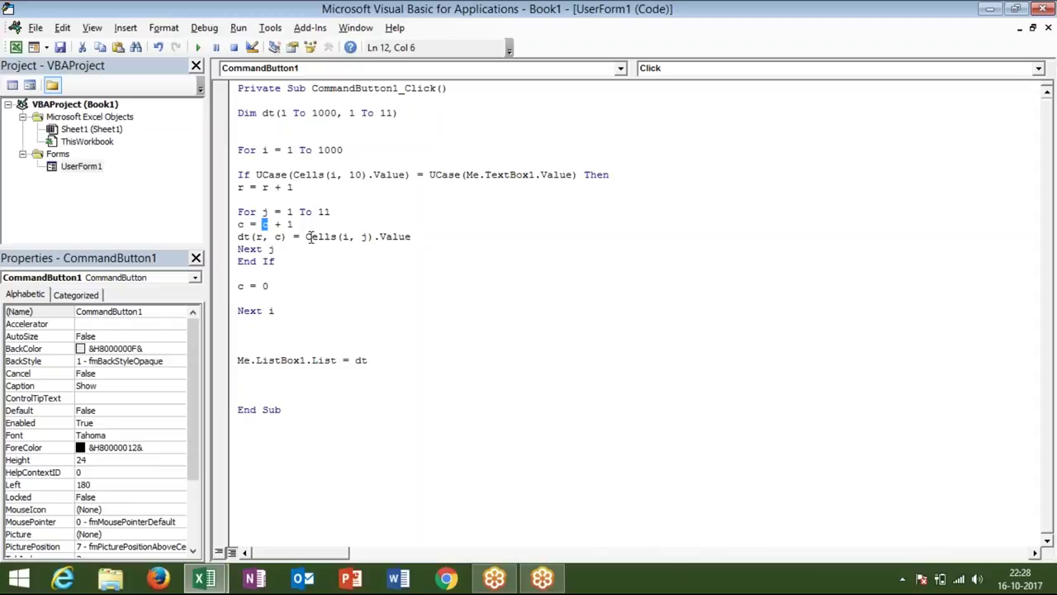
# - Check cells L2 and A4 against the c = 0 reset, then run UserForm1
pyautogui.hotkey('alt', 'F11')
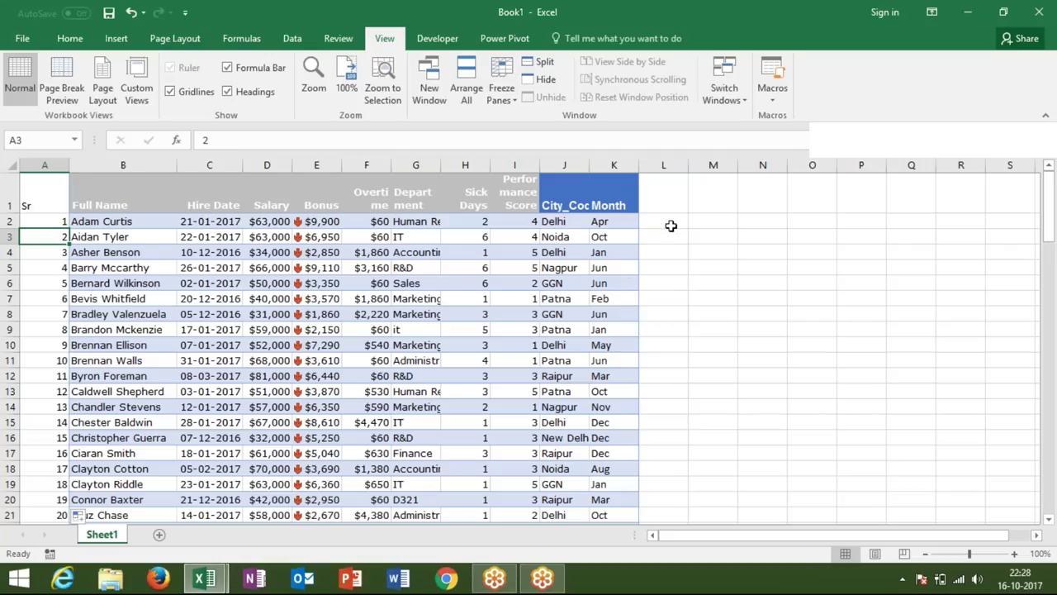
pyautogui.click(671, 226)
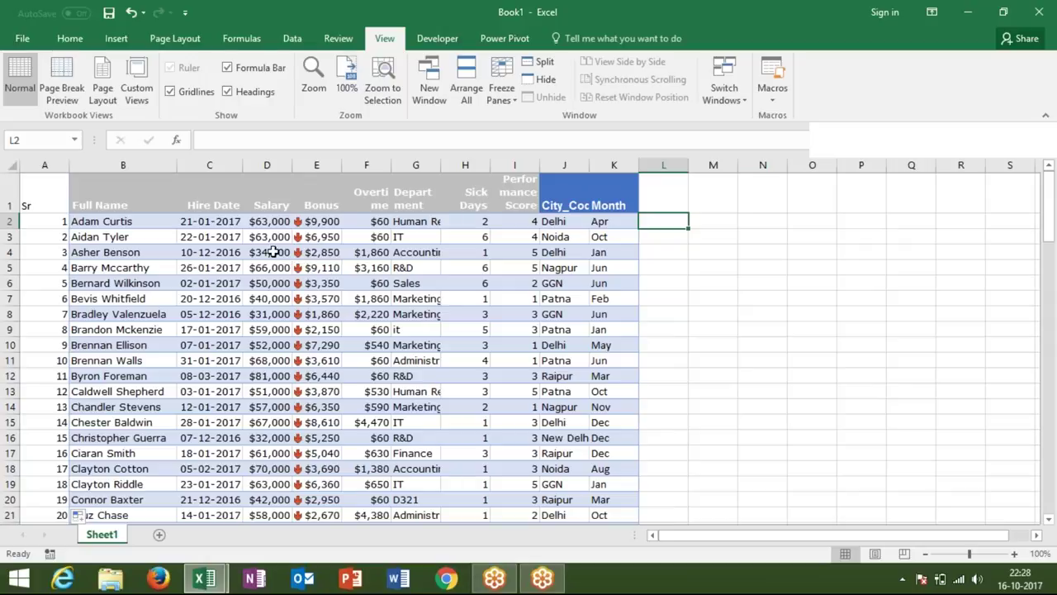
pyautogui.click(63, 253)
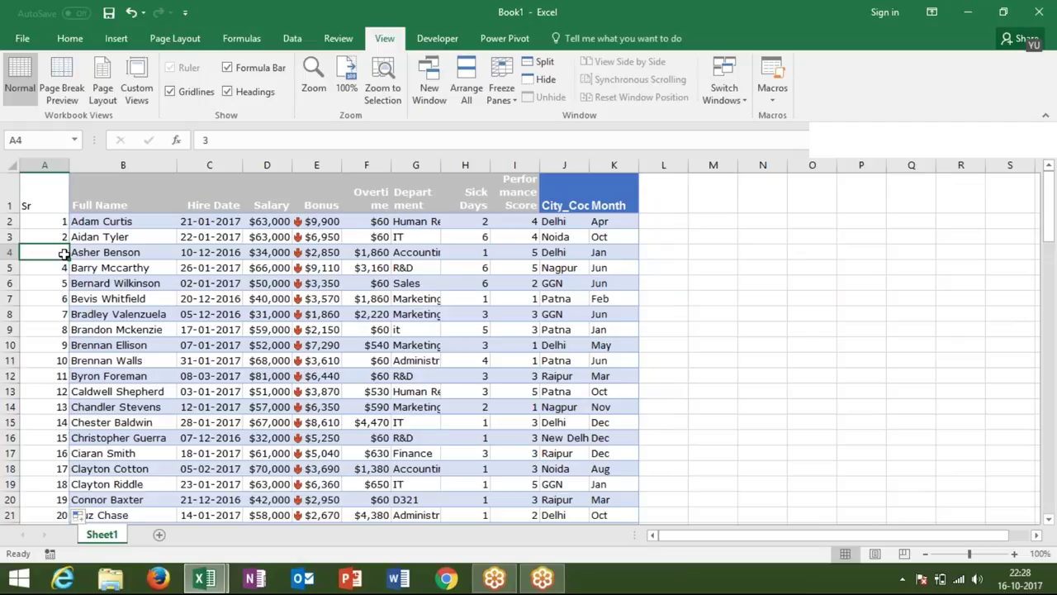
pyautogui.hotkey('alt', 'F11')
pyautogui.click(282, 288)
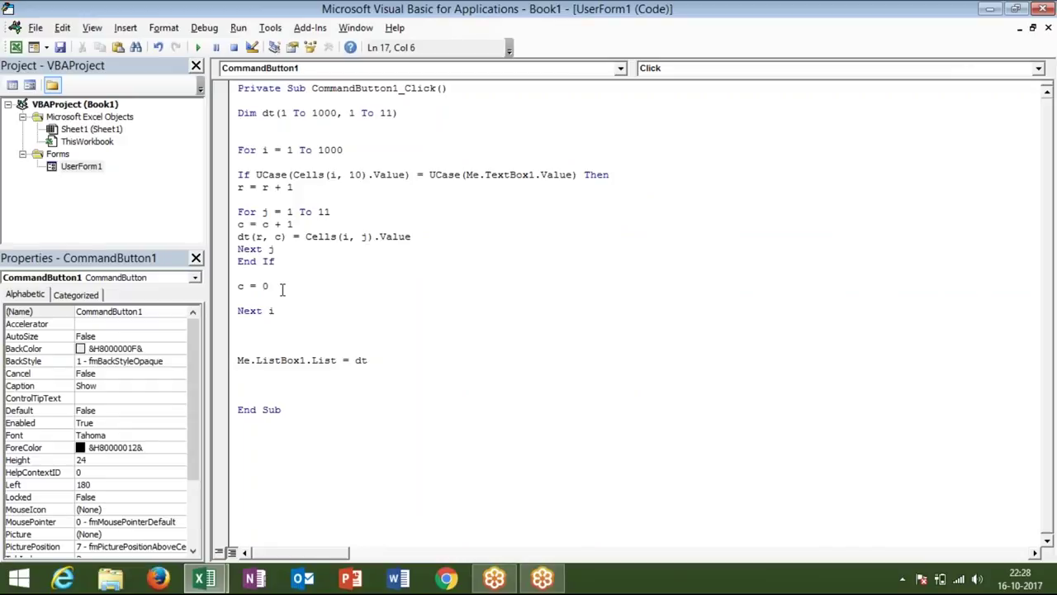
pyautogui.hotkey('alt', 'Tab')
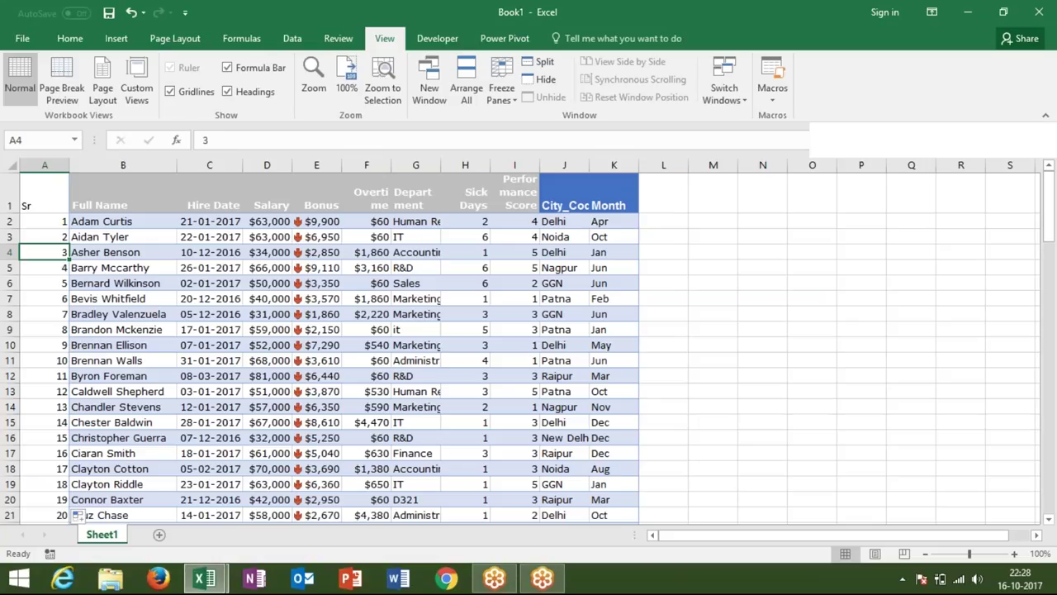
pyautogui.hotkey('alt', 'Tab')
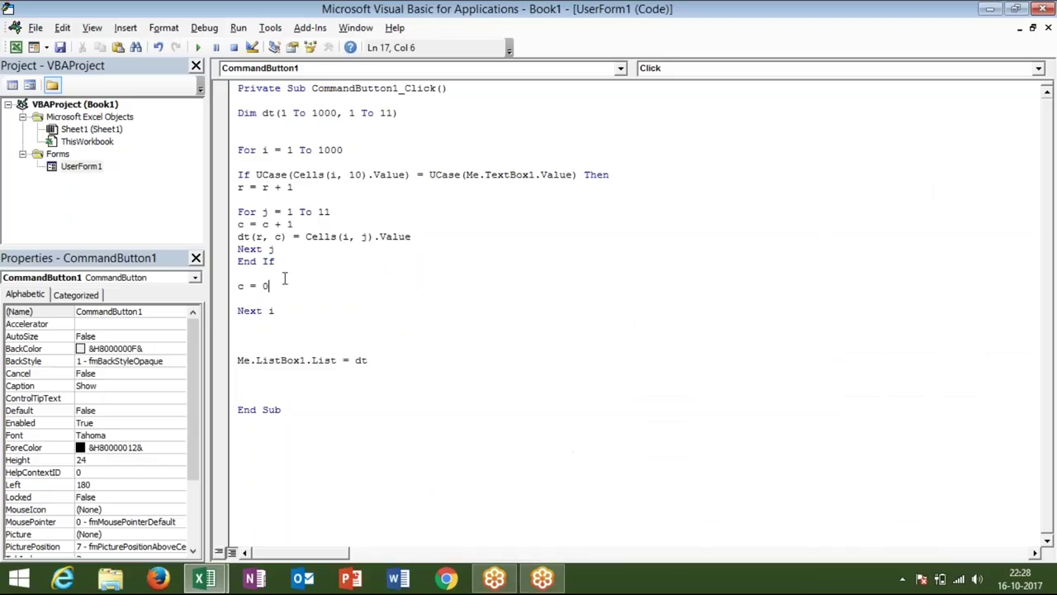
pyautogui.click(202, 48)
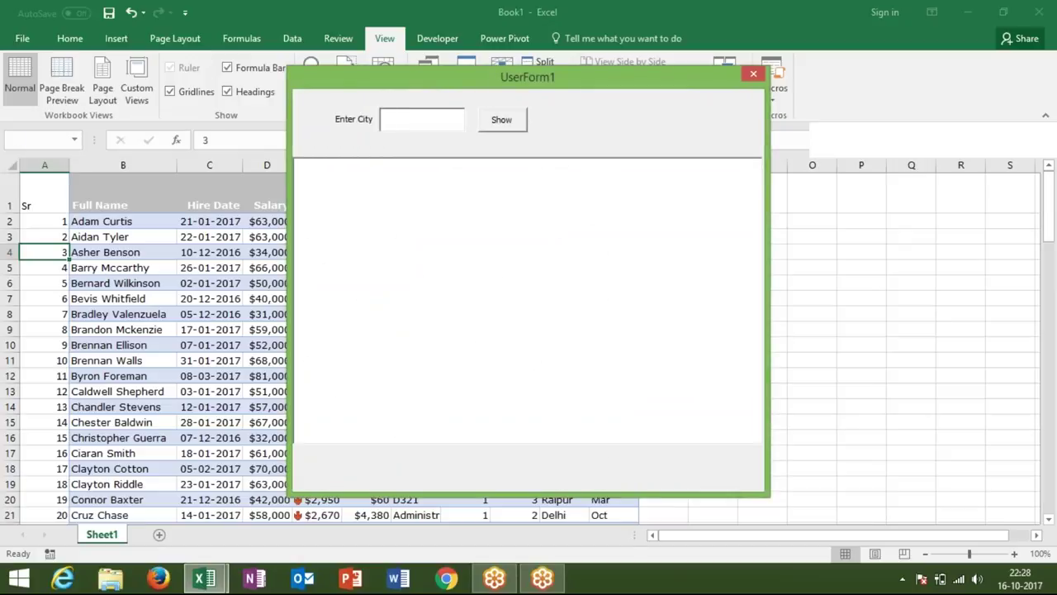
# - Search 'delhi' to list its 15 employee records, then close UserForm1
pyautogui.write('de')
pyautogui.write('lhi')
pyautogui.click(491, 129)
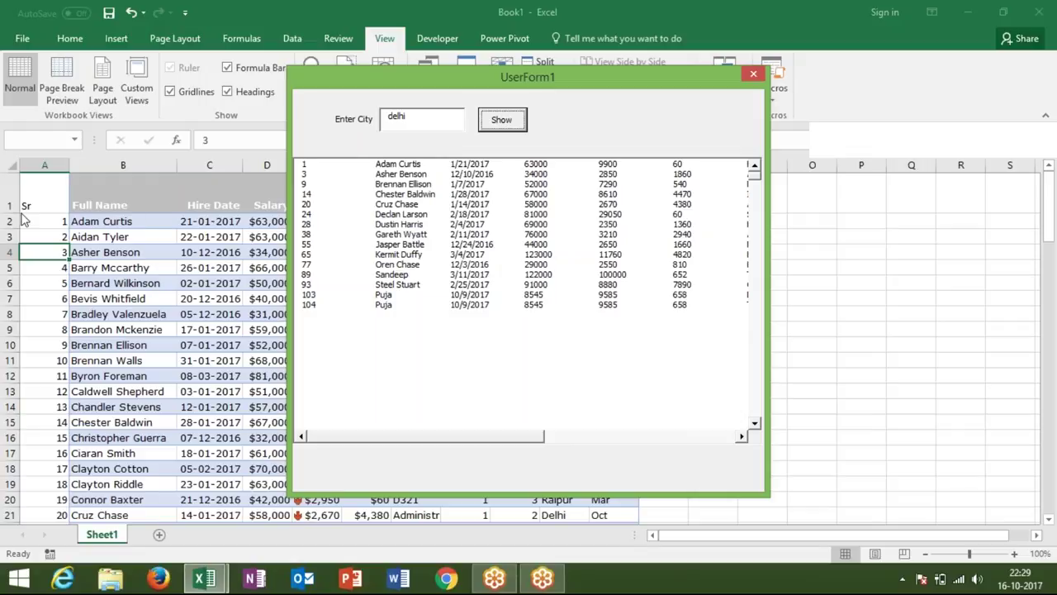
pyautogui.click(754, 75)
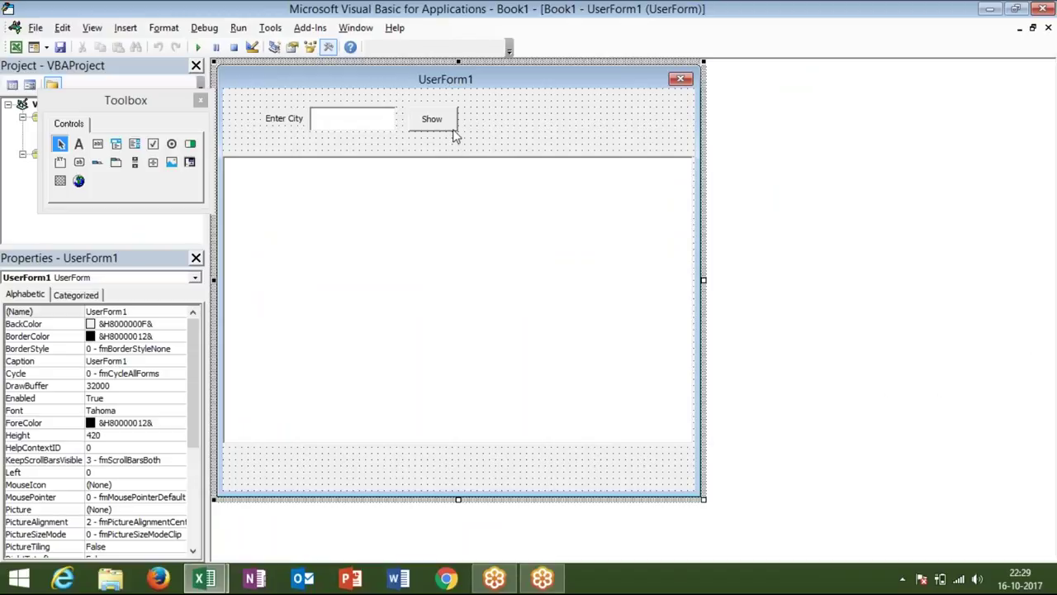
# - Open CommandButton1's Click code and insert blank lines above the For i loop
pyautogui.doubleClick(451, 126)
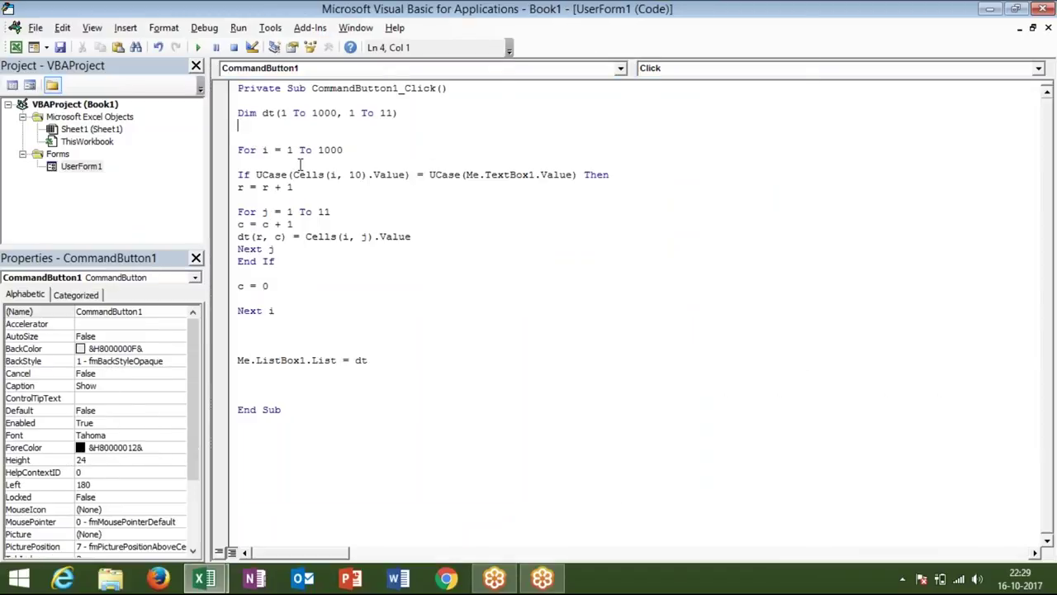
pyautogui.doubleClick(306, 149)
pyautogui.click(456, 175)
pyautogui.click(340, 134)
pyautogui.press('Return')
pyautogui.press('Return')
pyautogui.press('Up')
# - Add a For j = 1 To 11 loop line and begin the dt(1, j) assignment
pyautogui.write('for i')
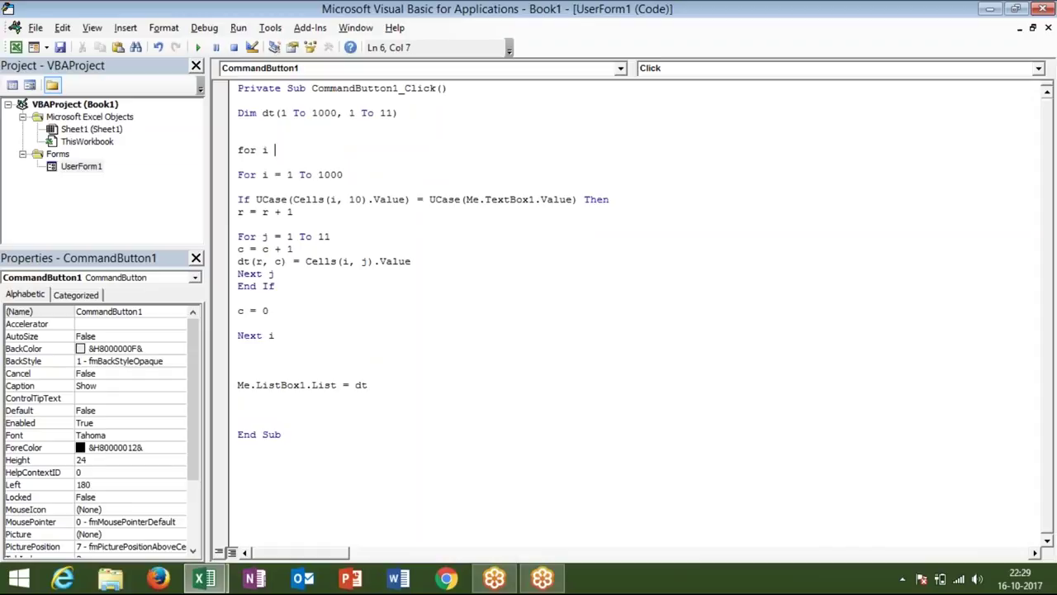
pyautogui.press('BackSpace')
pyautogui.press('BackSpace')
pyautogui.write('j = ')
pyautogui.write('1 to ')
pyautogui.write('11')
pyautogui.press('Return')
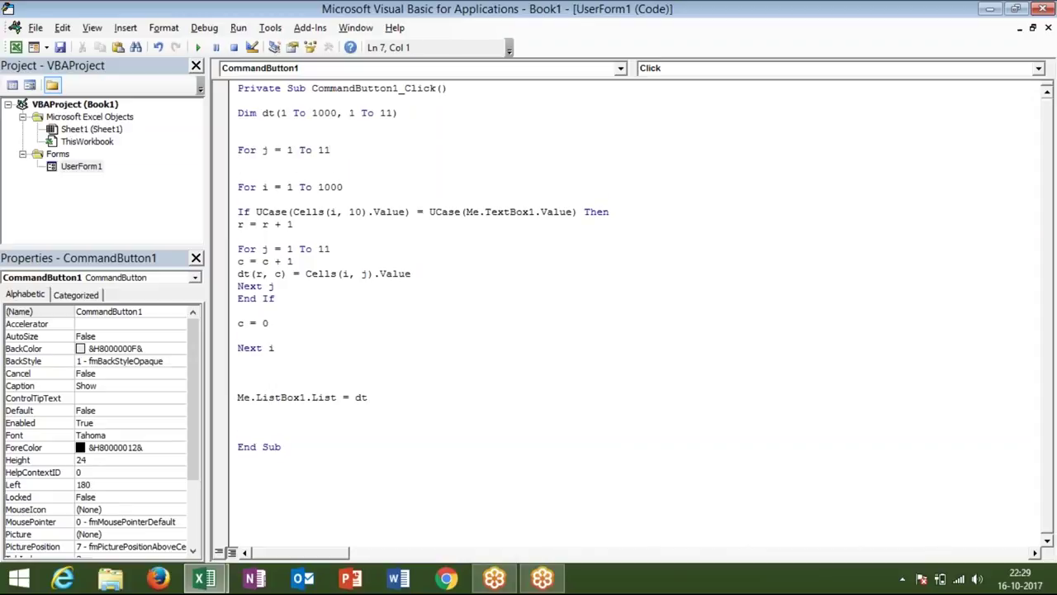
pyautogui.write('dt')
pyautogui.write('=')
pyautogui.write('(')
pyautogui.write('1')
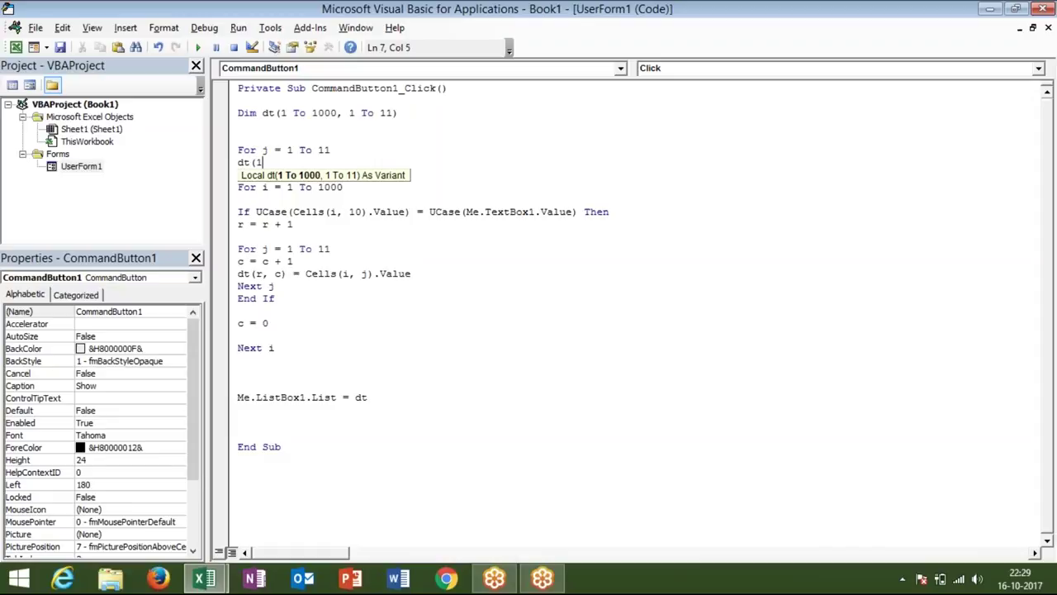
pyautogui.write(',')
pyautogui.write('j')
pyautogui.write(')=cw')
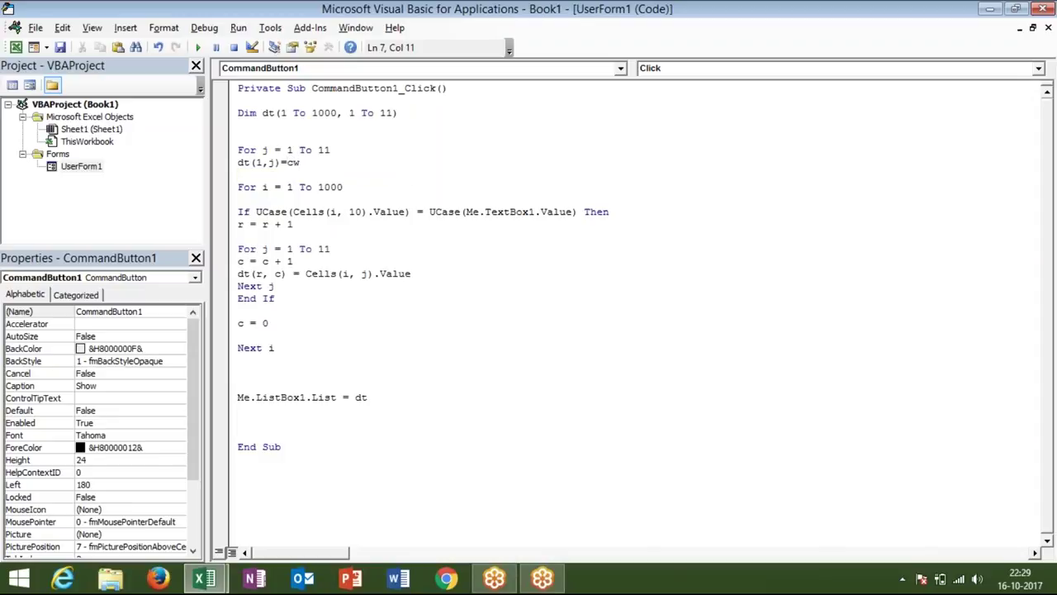
# - Complete the header assignment as dt(1, j) = Cells(1, j).Value
pyautogui.press('BackSpace')
pyautogui.write('ells')
pyautogui.write('(')
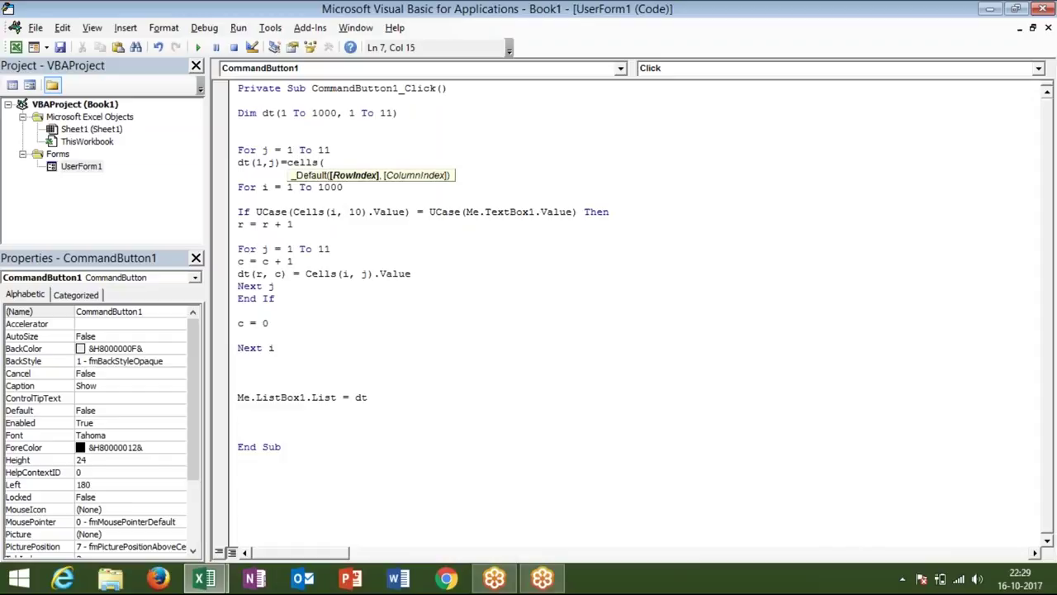
pyautogui.write('1')
pyautogui.write(',j')
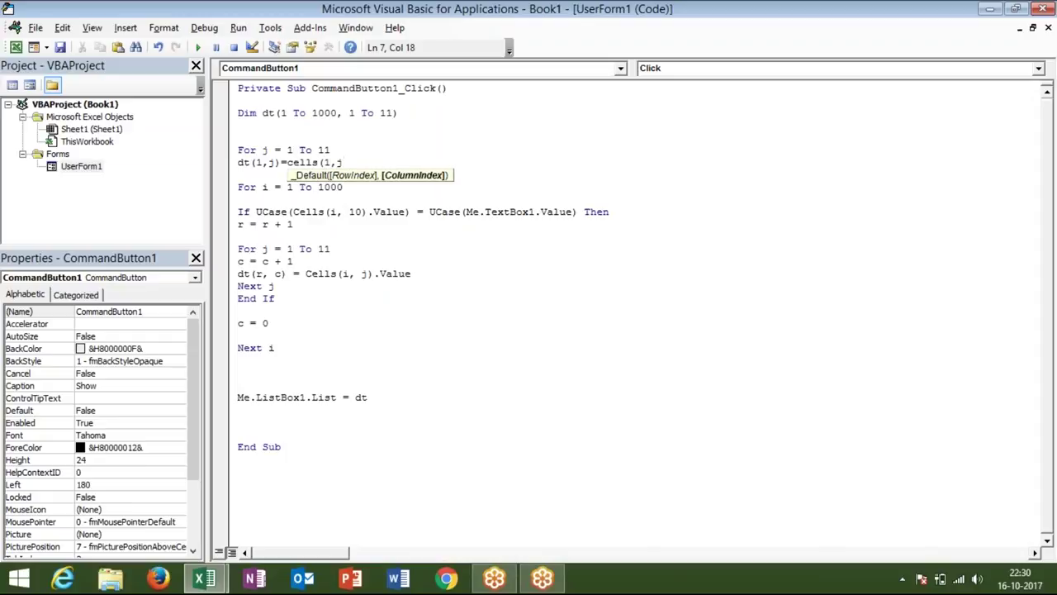
pyautogui.write(').a')
pyautogui.press('BackSpace')
pyautogui.press('BackSpace')
pyautogui.write('v')
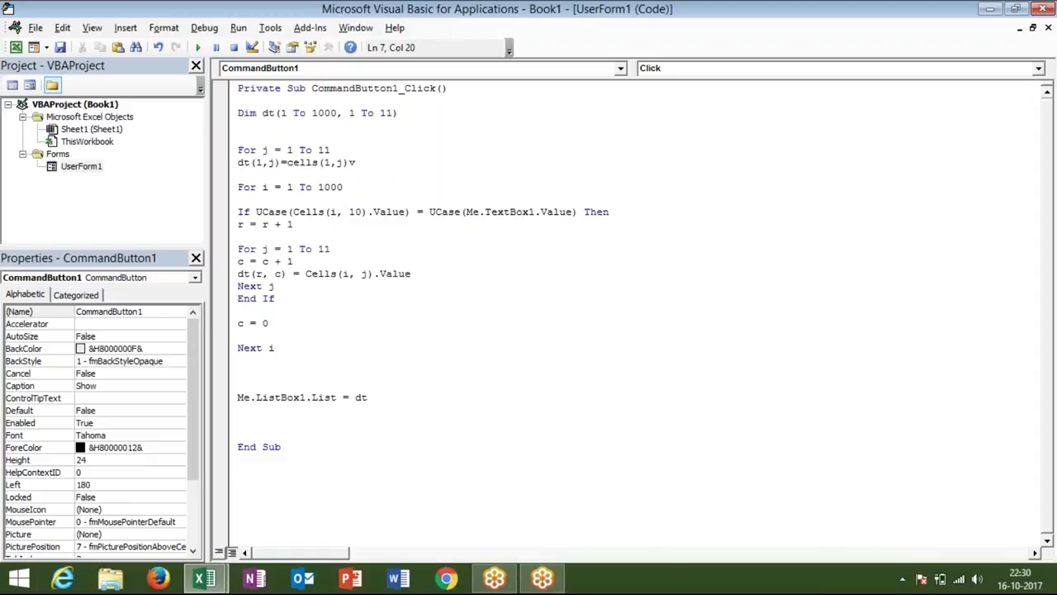
pyautogui.press('BackSpace')
pyautogui.write('.va')
pyautogui.write('lue')
pyautogui.click(342, 187)
# - Close the header loop with Next j under the assignment
pyautogui.click(342, 199)
pyautogui.click(354, 190)
pyautogui.click(423, 172)
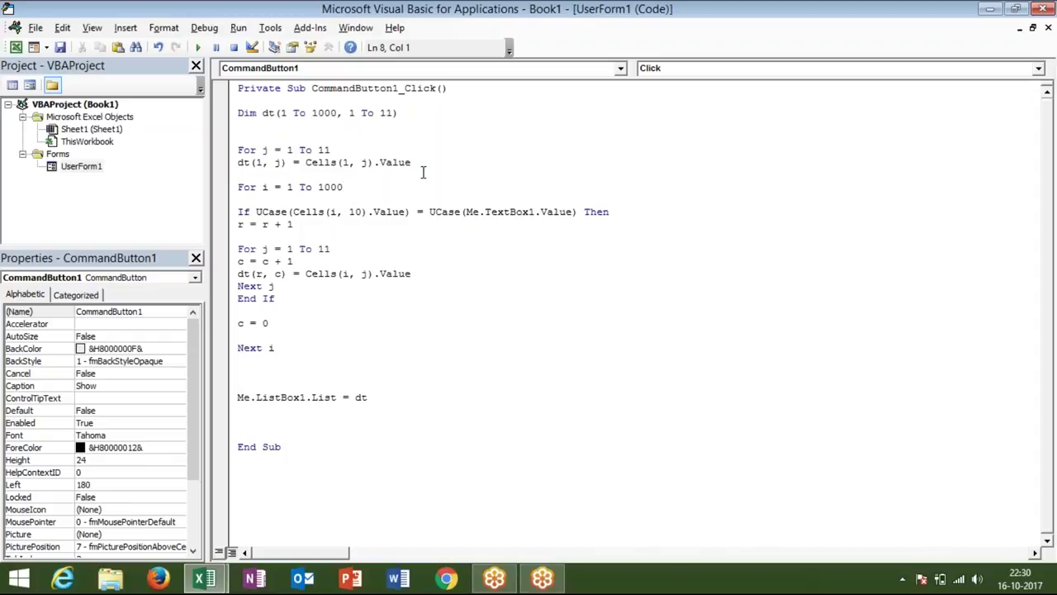
pyautogui.press('Return')
pyautogui.press('Up')
pyautogui.write('next1')
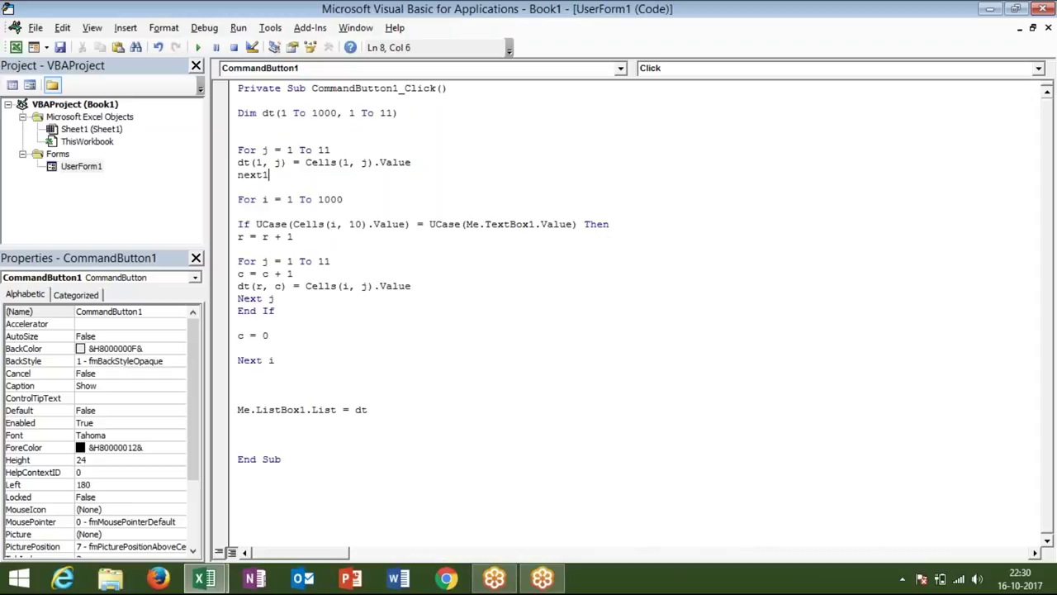
pyautogui.press('BackSpace')
pyautogui.write('j')
# - Add r = 1 above the For i = 1 To 1000 record loop
pyautogui.click(422, 225)
pyautogui.click(267, 190)
pyautogui.write('r=')
pyautogui.write('1')
pyautogui.click(261, 252)
# - Run the form and show the records for 'kanpur'
pyautogui.click(202, 48)
pyautogui.click(429, 127)
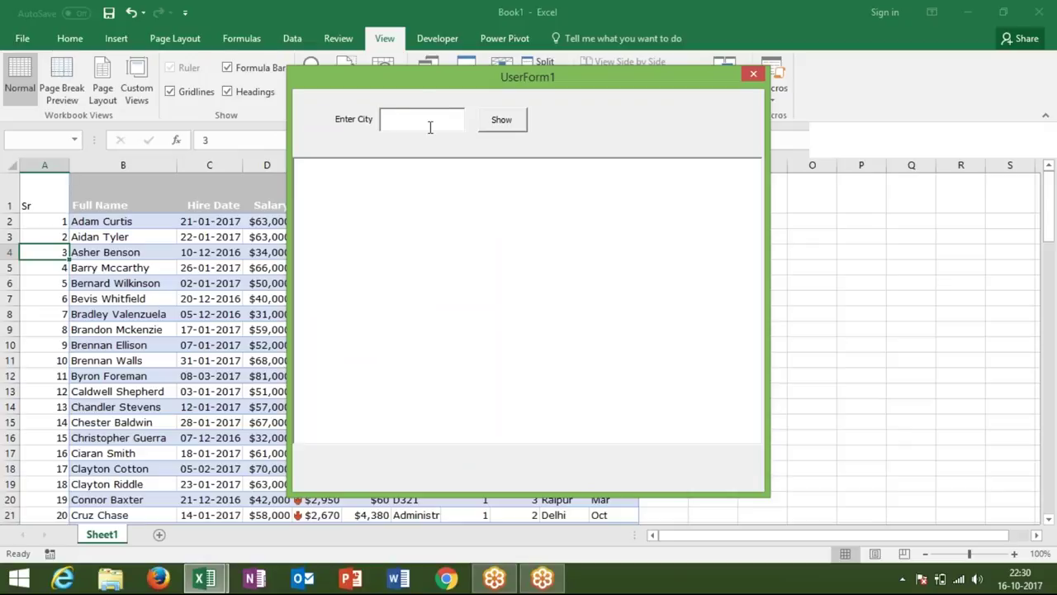
pyautogui.write('kanpur')
pyautogui.click(484, 131)
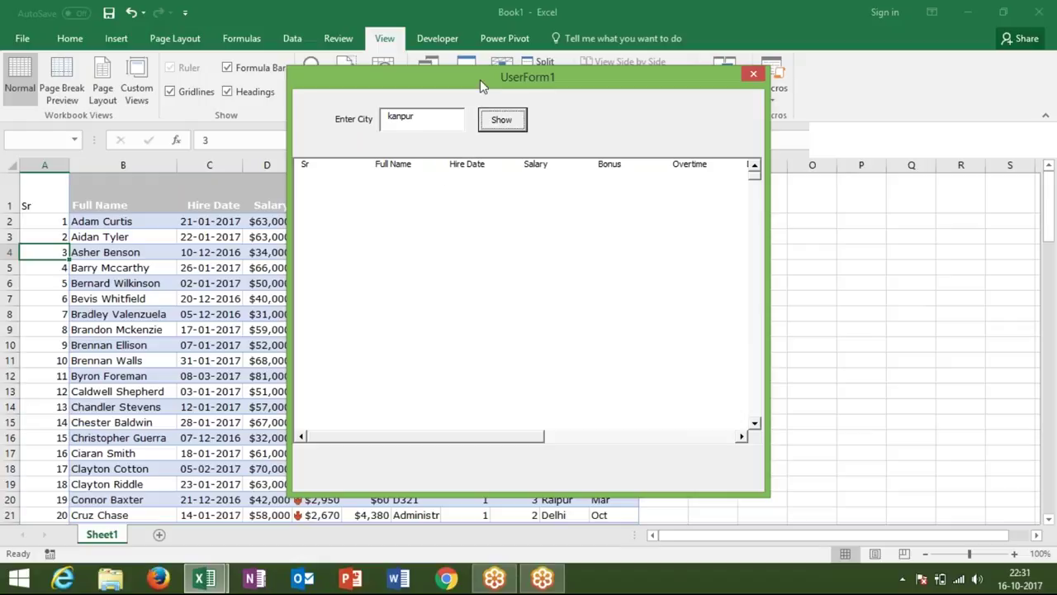
# - Search 'raipur' to list its records under the header row, then close the form
pyautogui.moveTo(480, 80); pyautogui.dragTo(450, 63)
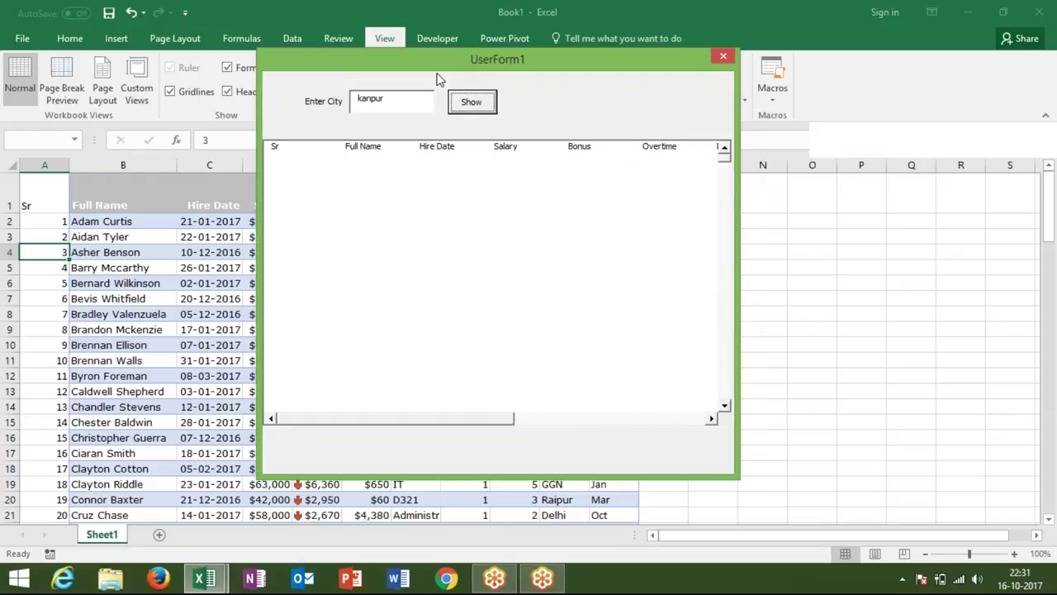
pyautogui.click(413, 110)
pyautogui.press('BackSpace')
pyautogui.press('BackSpace')
pyautogui.press('BackSpace')
pyautogui.press('BackSpace')
pyautogui.press('BackSpace')
pyautogui.write('raipur')
pyautogui.click(466, 108)
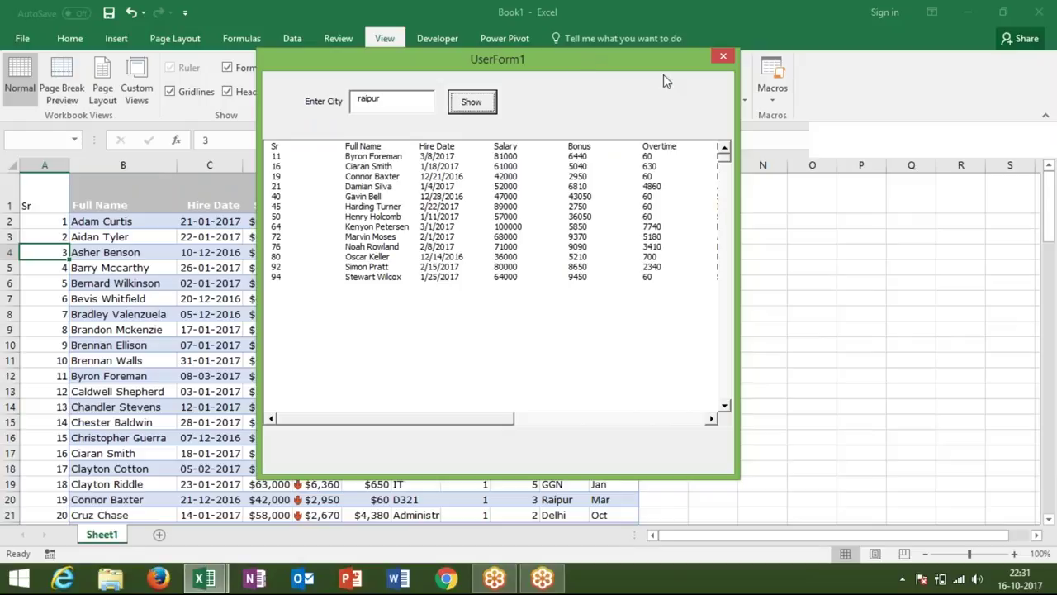
pyautogui.click(724, 58)
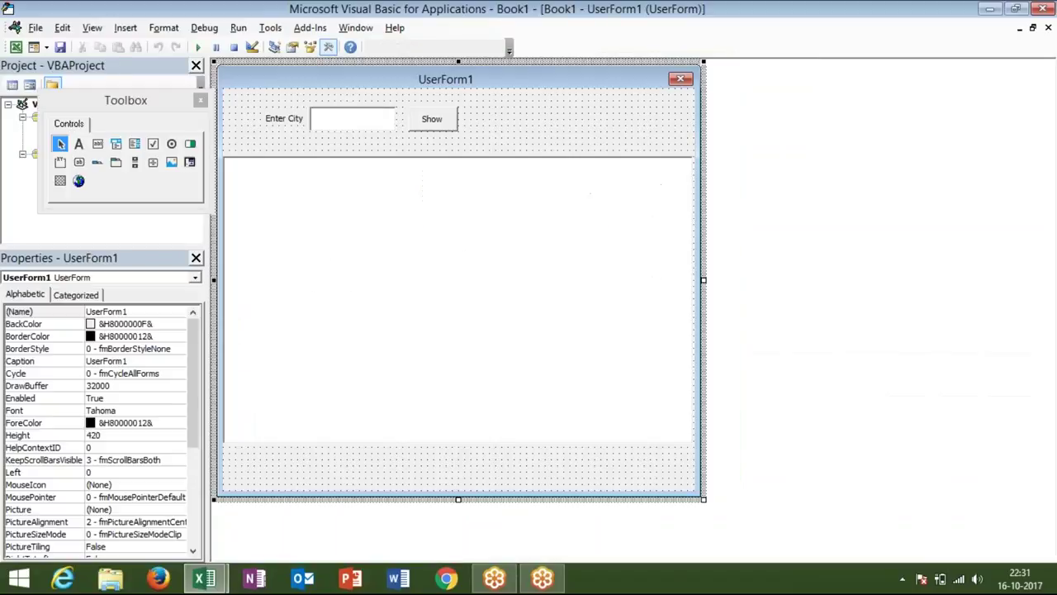
# - Back in the Click code, add a blank line after Next j and highlight r's start and increment
pyautogui.doubleClick(354, 118)
pyautogui.click(283, 252)
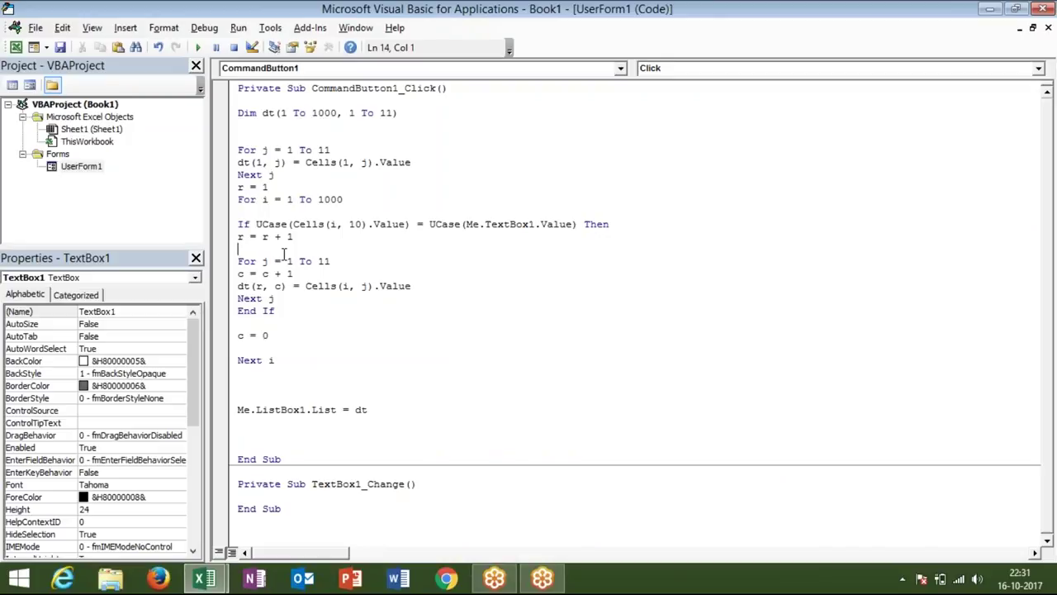
pyautogui.click(299, 177)
pyautogui.press('Return')
pyautogui.press('Return')
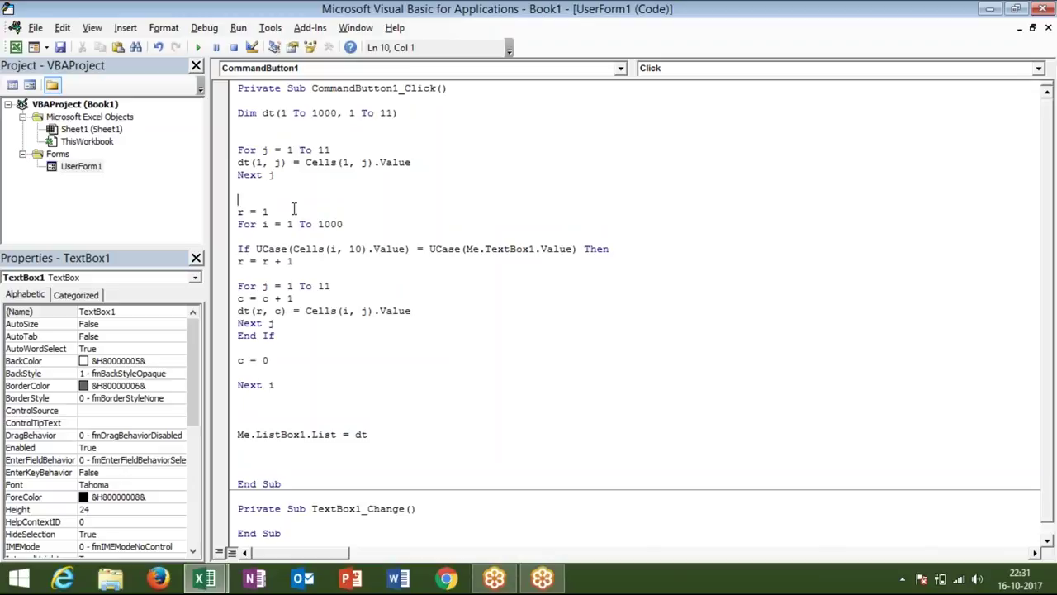
pyautogui.doubleClick(294, 212)
pyautogui.click(304, 263)
pyautogui.doubleClick(304, 265)
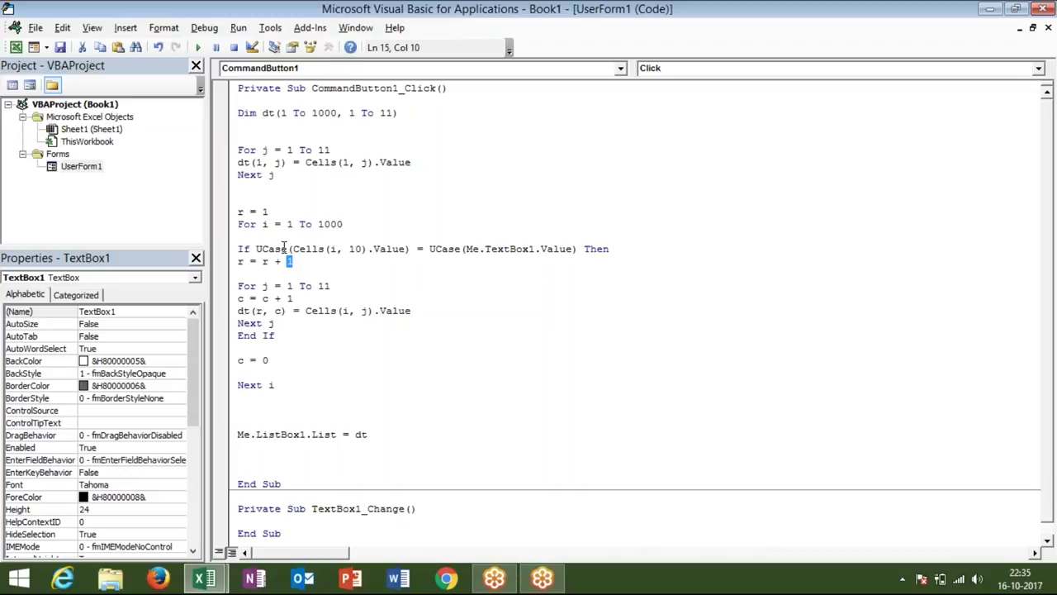
# - Walk through the For loops and dt(r, c) indexing in CommandButton1_Click, then open the Insert menu
pyautogui.doubleClick(257, 224)
pyautogui.doubleClick(276, 286)
pyautogui.doubleClick(257, 311)
pyautogui.click(263, 311)
pyautogui.click(282, 311)
pyautogui.click(257, 311)
pyautogui.doubleClick(290, 287)
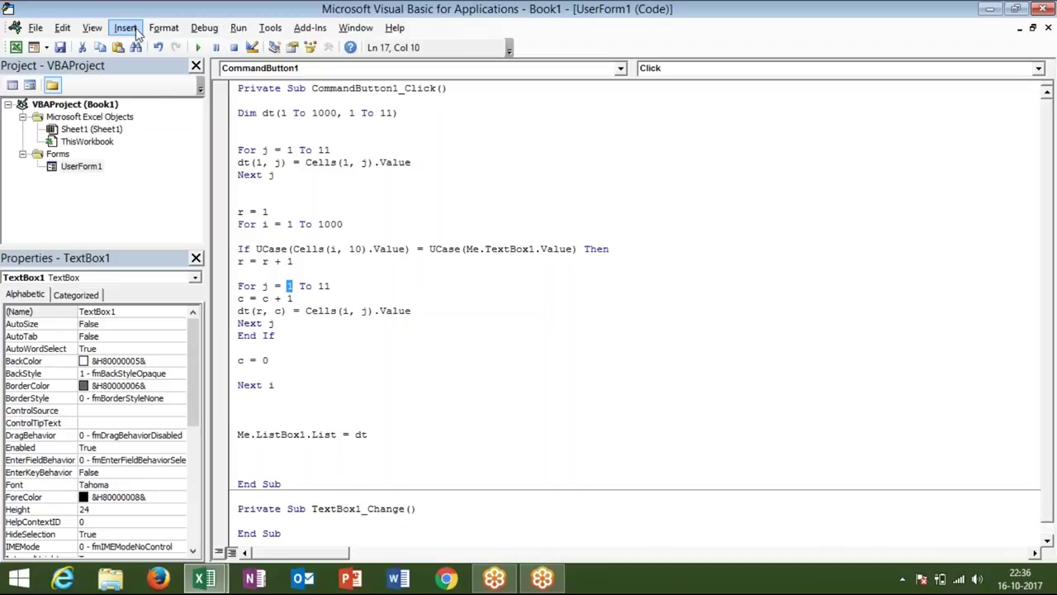
pyautogui.click(136, 31)
# - Insert a new module with Sub rr(), declaring r As String and assigning two names to r
pyautogui.click(151, 80)
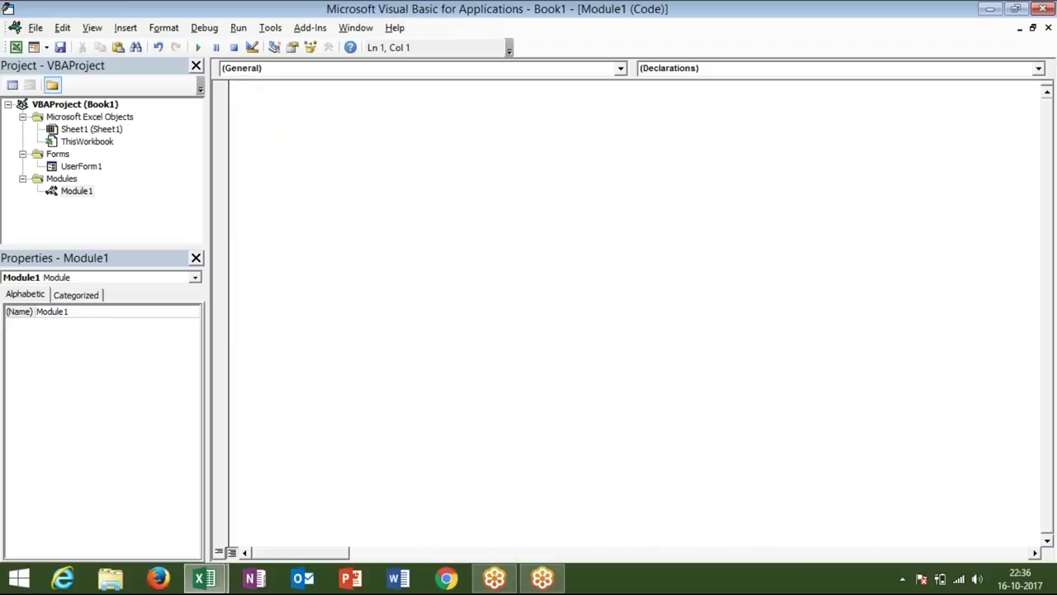
pyautogui.write('sub rr()')
pyautogui.press('Return')
pyautogui.press('Return')
pyautogui.press('Return')
pyautogui.press('Return')
pyautogui.press('Up')
pyautogui.write('dim r a')
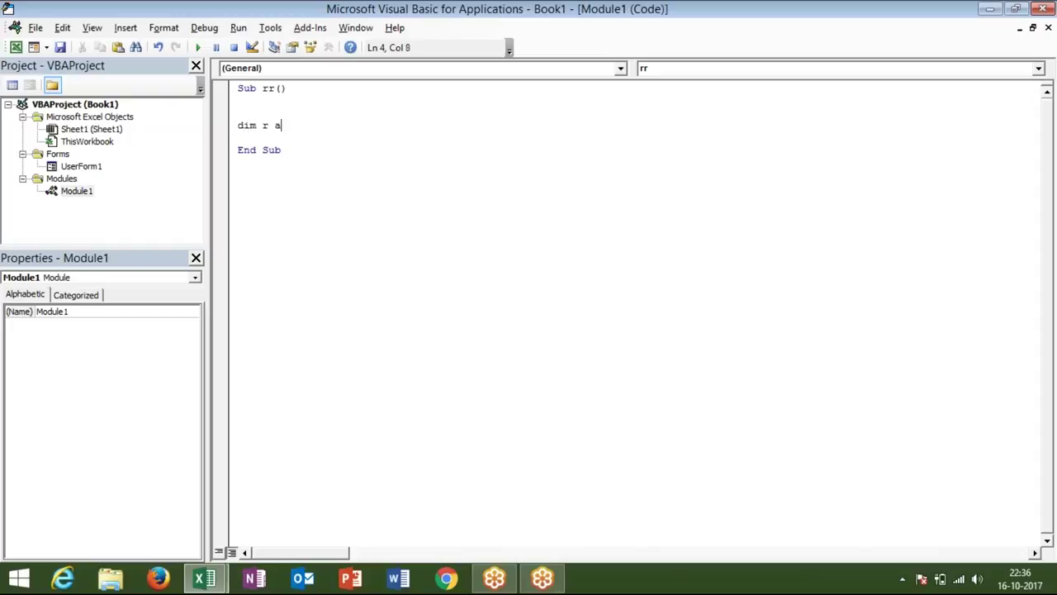
pyautogui.write('s ')
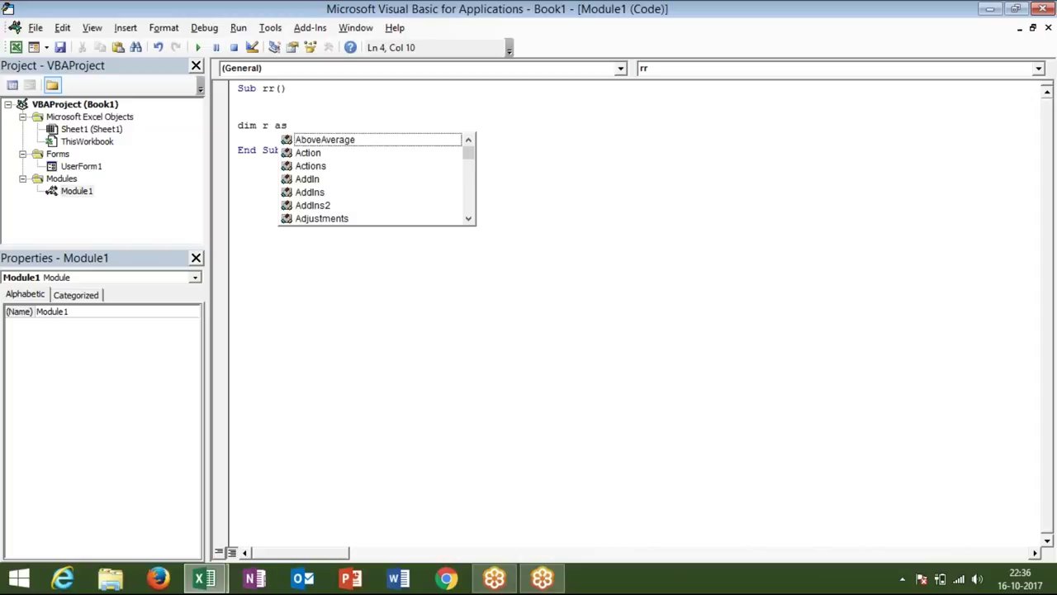
pyautogui.write('ste')
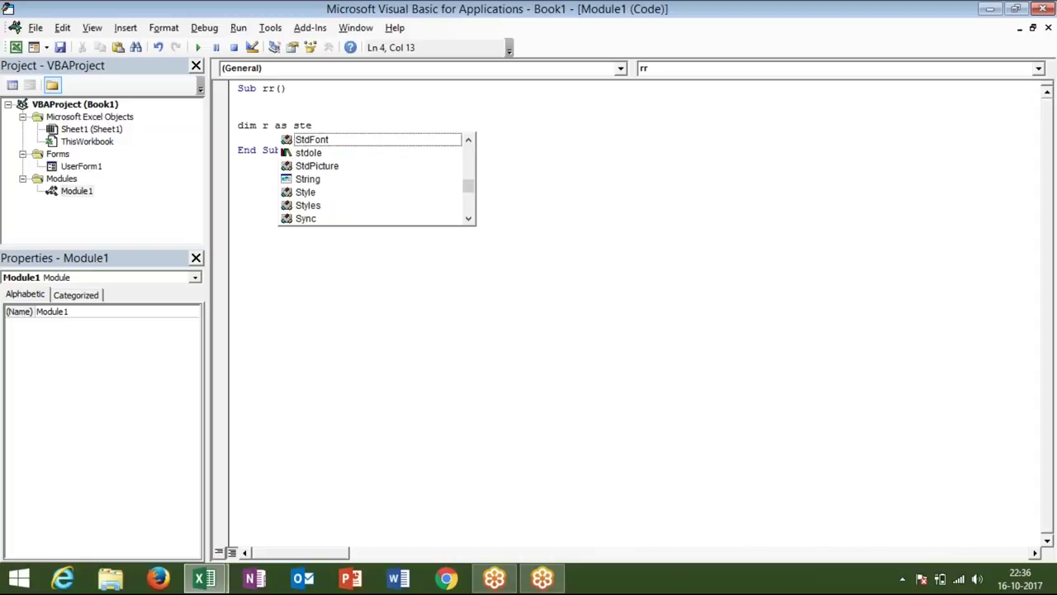
pyautogui.press('Down')
pyautogui.press('Down')
pyautogui.press('Down')
pyautogui.press('Tab')
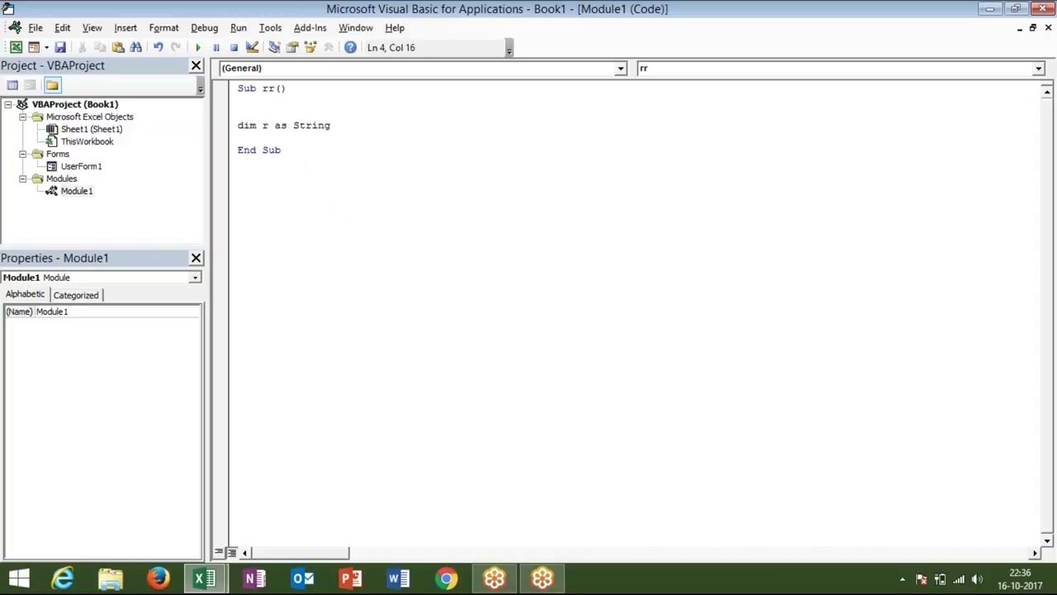
pyautogui.press('Return')
pyautogui.press('Return')
pyautogui.write('r = "Ram"')
pyautogui.press('Return')
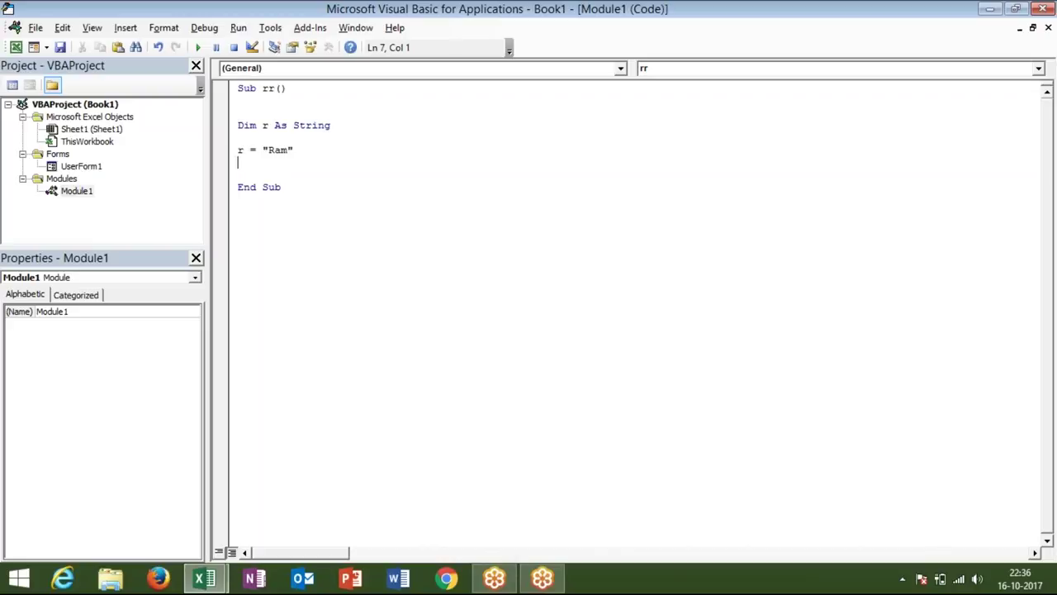
pyautogui.write('r = ')
pyautogui.write('"Kaviita')
pyautogui.write('"')
pyautogui.press('Return')
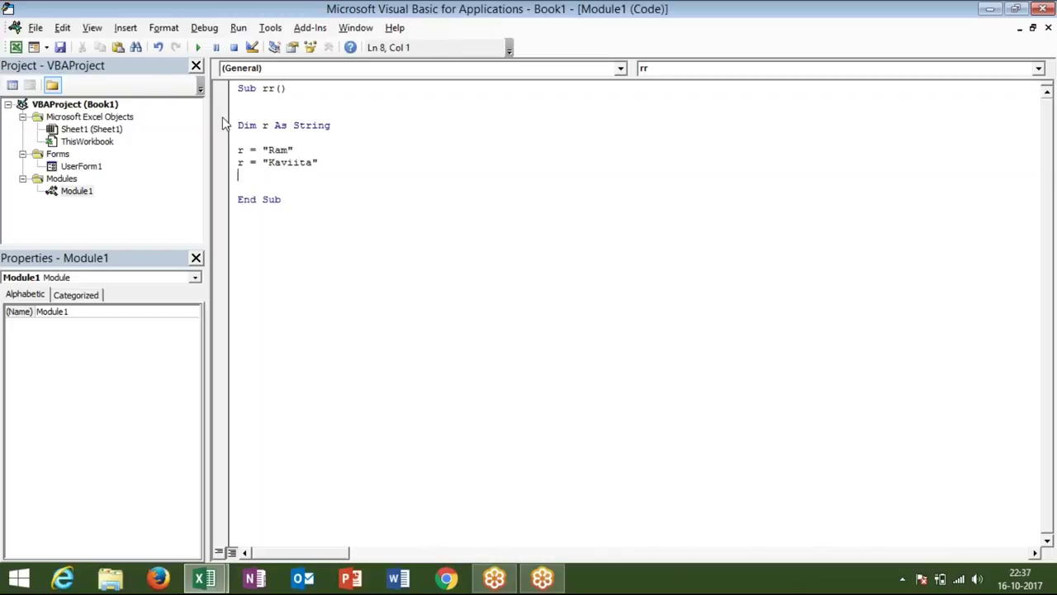
# - Turn r into an array r(1 To 2) and index the two assignments as r(1) and r(2)
pyautogui.click(271, 142)
pyautogui.click(275, 163)
pyautogui.click(243, 163)
pyautogui.click(268, 126)
pyautogui.write('(1 to 2')
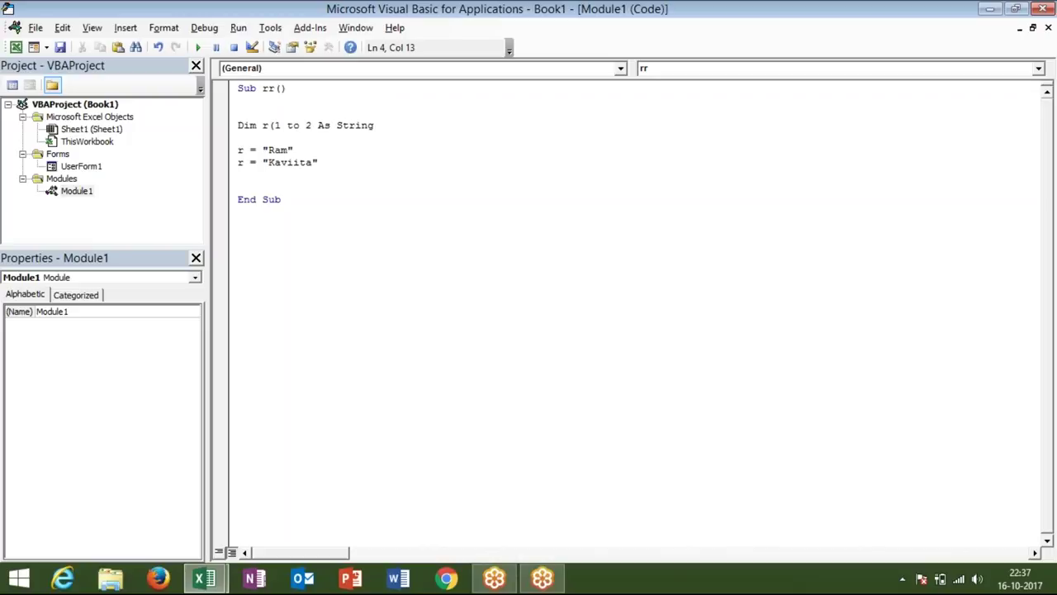
pyautogui.write(')')
pyautogui.click(246, 151)
pyautogui.write('(')
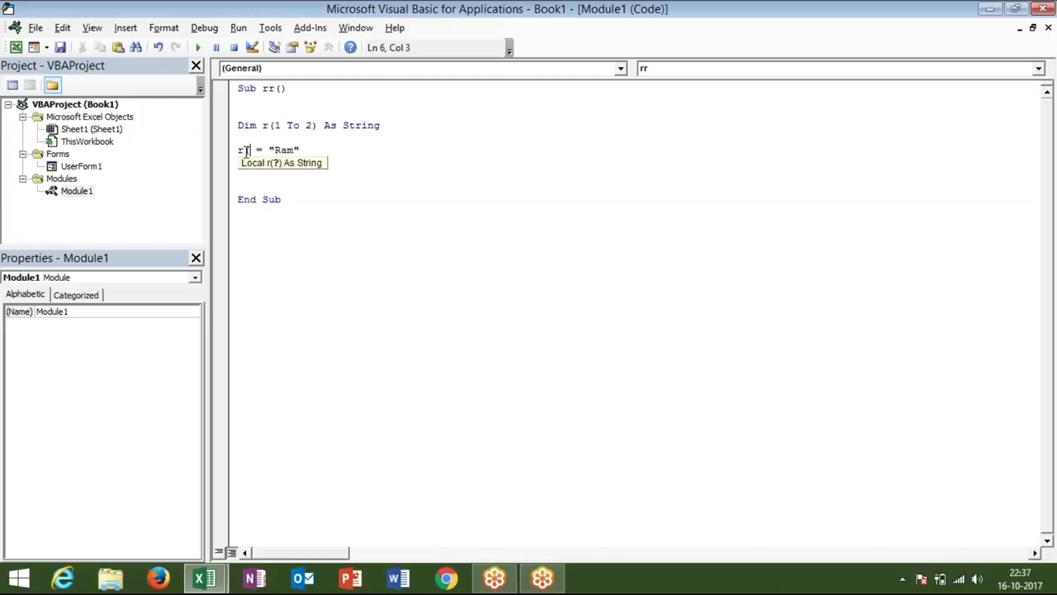
pyautogui.write('1')
pyautogui.write(')')
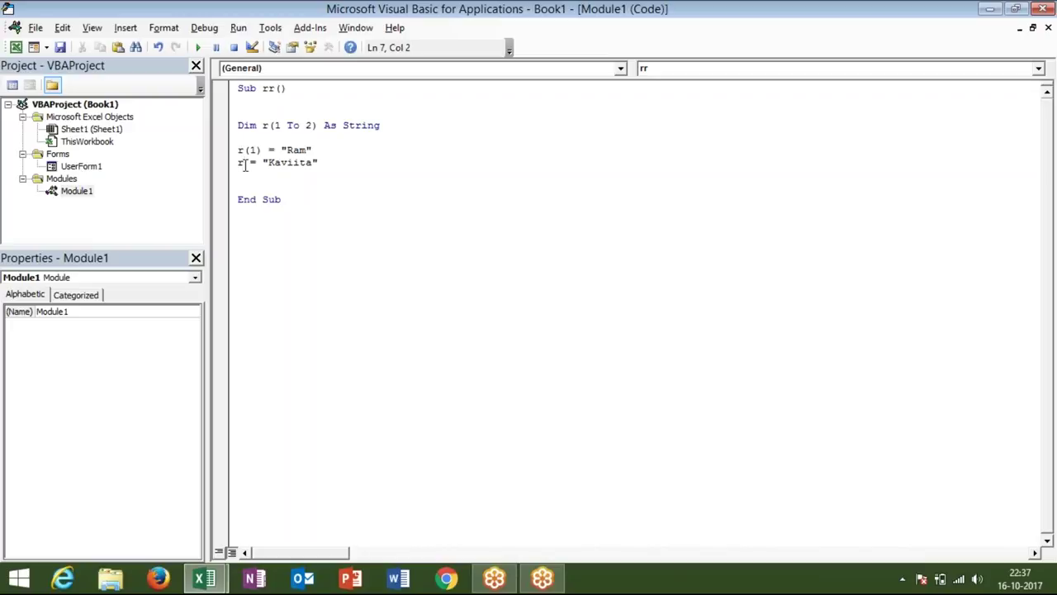
pyautogui.write('(')
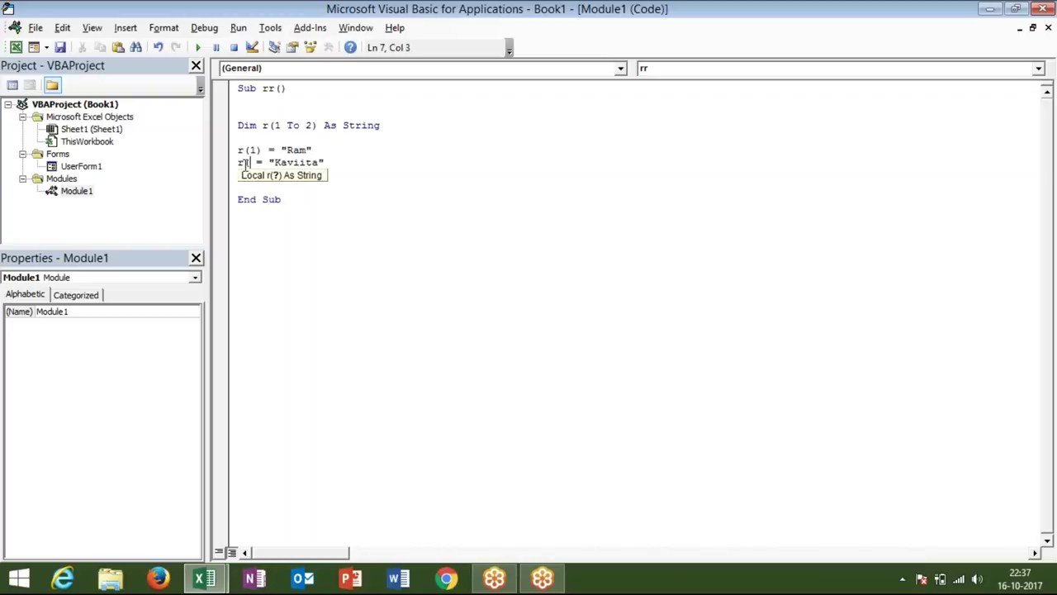
pyautogui.write('1')
pyautogui.press('BackSpace')
pyautogui.write('2)')
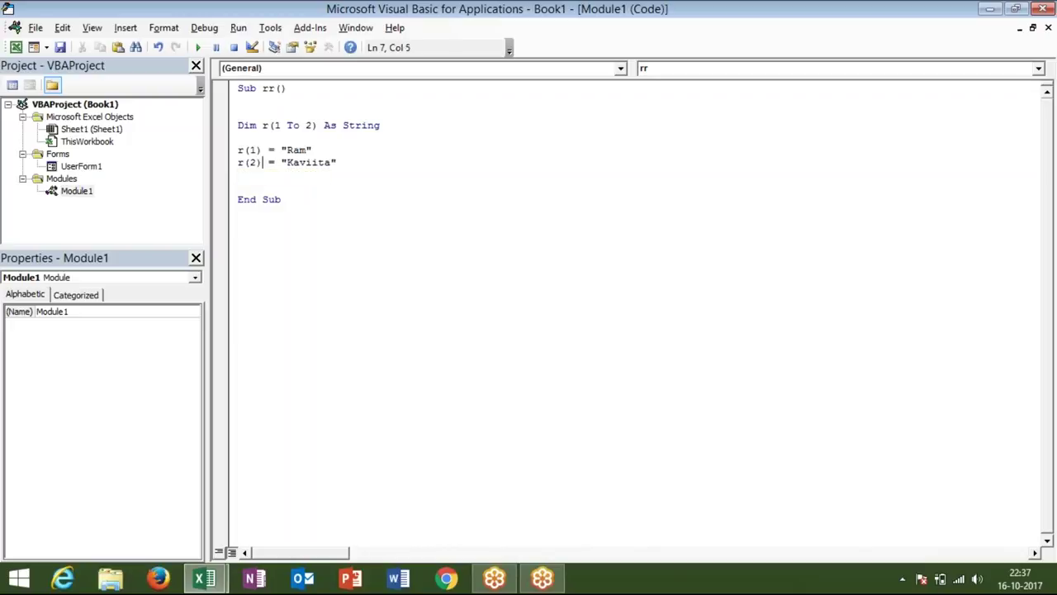
pyautogui.click(267, 180)
pyautogui.moveTo(534, 144); pyautogui.dragTo(650, 165)
pyautogui.moveTo(650, 239); pyautogui.dragTo(537, 142)
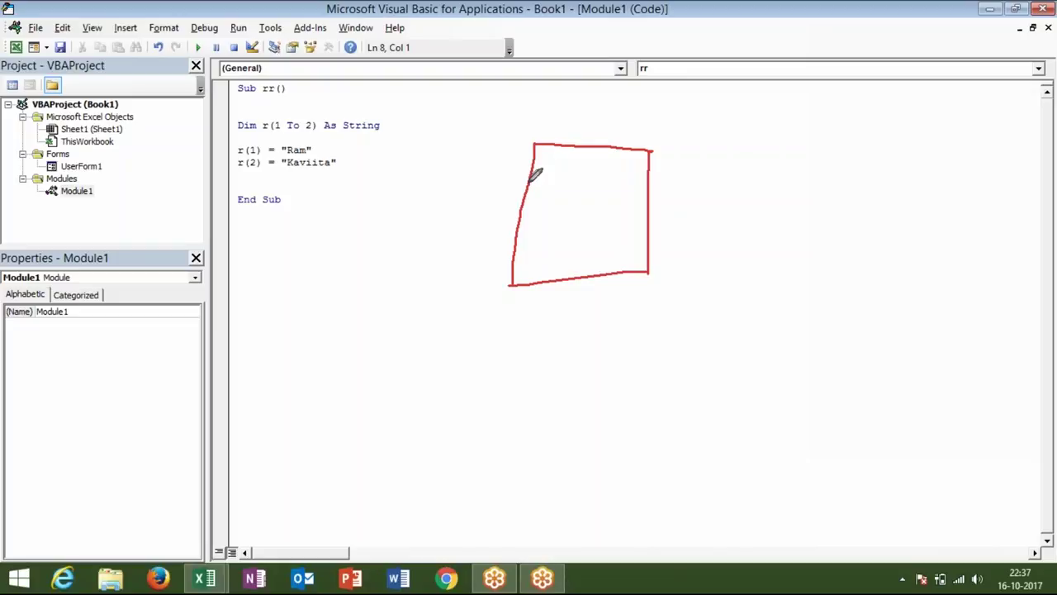
pyautogui.moveTo(522, 206); pyautogui.dragTo(648, 217)
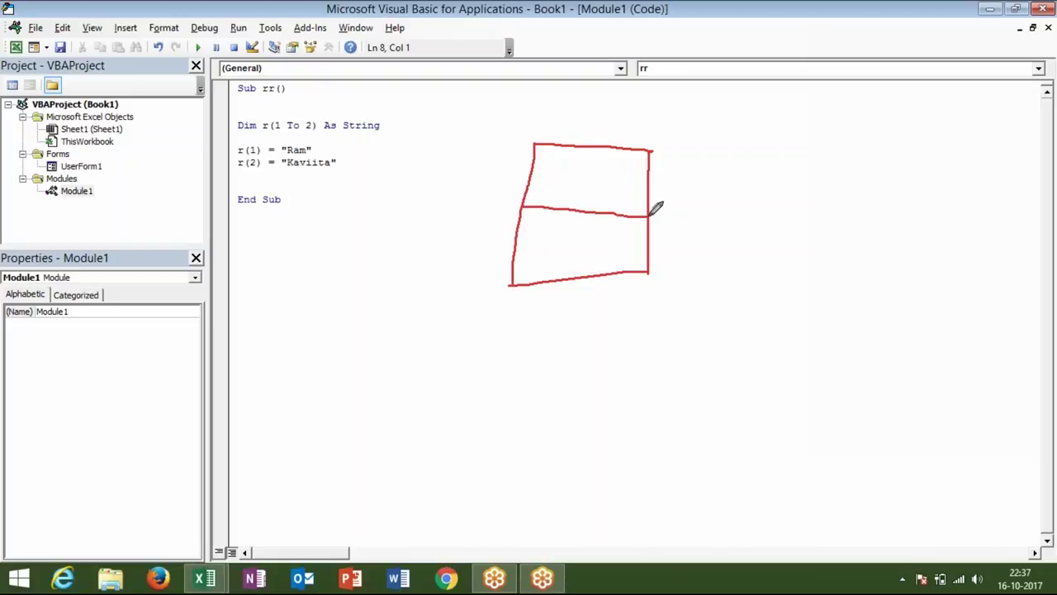
pyautogui.moveTo(519, 251); pyautogui.dragTo(643, 255)
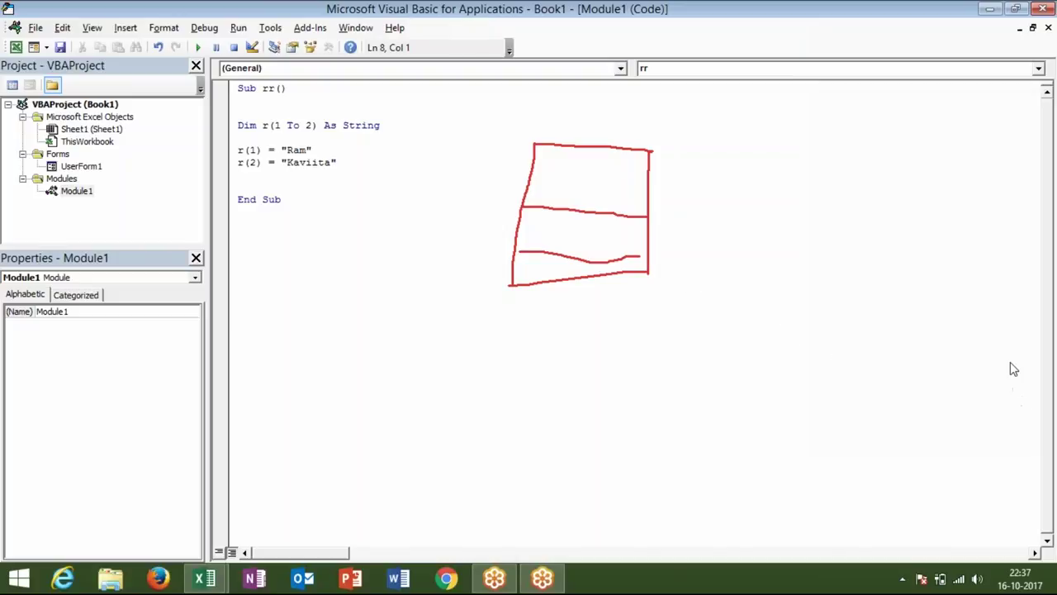
pyautogui.press('Escape')
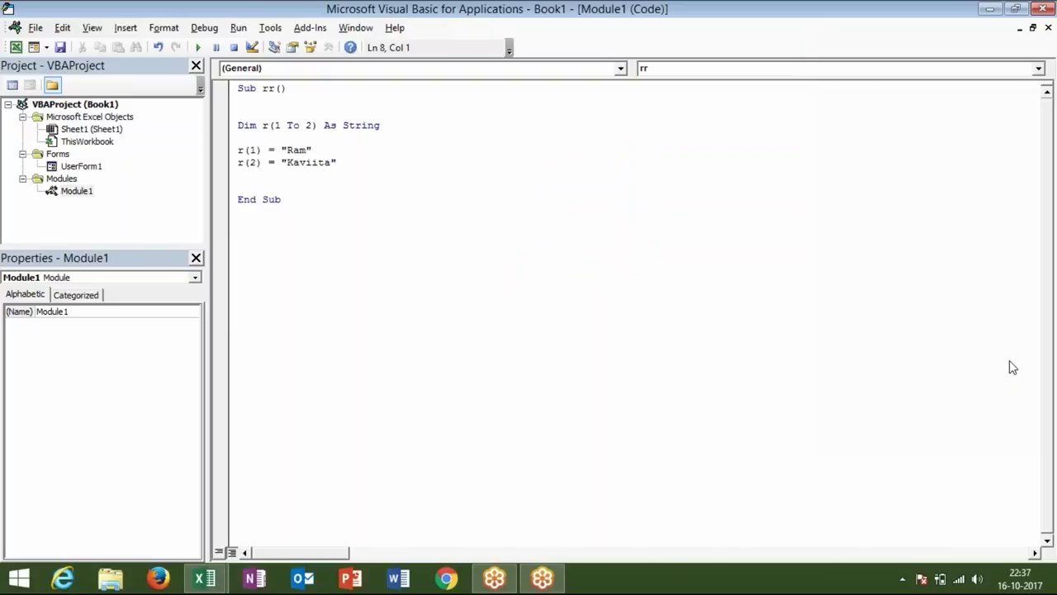
pyautogui.hotkey('ctrl', '2')
# - Change the declaration to r(1 To 2, 1 To 2) and reindex the existing assignments as r(1, 1) and r(1, 2)
pyautogui.click(311, 125)
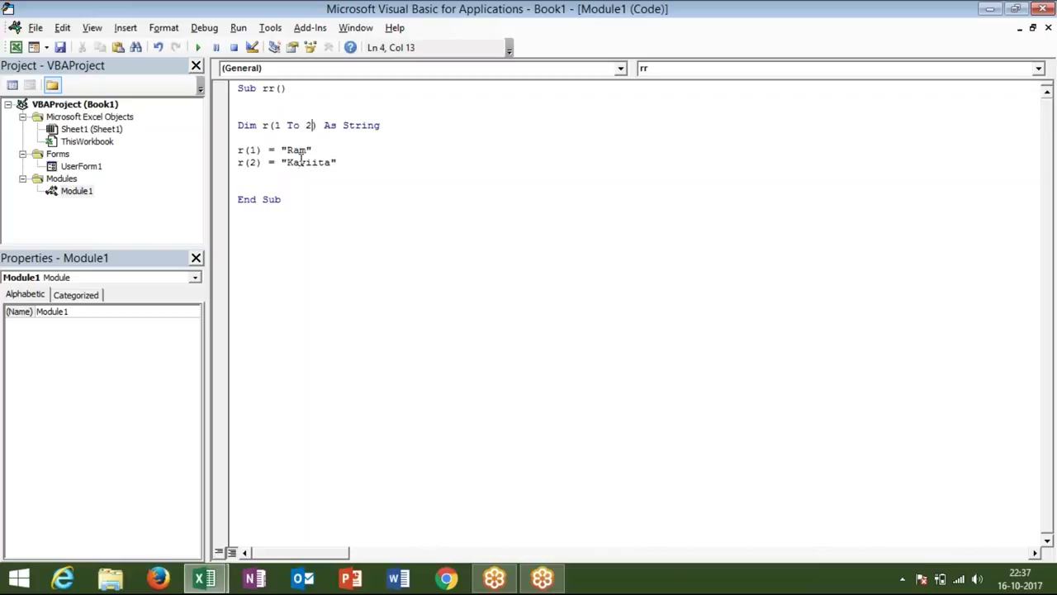
pyautogui.write(',1 to ')
pyautogui.write('2')
pyautogui.click(317, 220)
pyautogui.click(256, 150)
pyautogui.write(', 1')
pyautogui.click(273, 175)
pyautogui.click(257, 163)
pyautogui.press('BackSpace')
pyautogui.write('1')
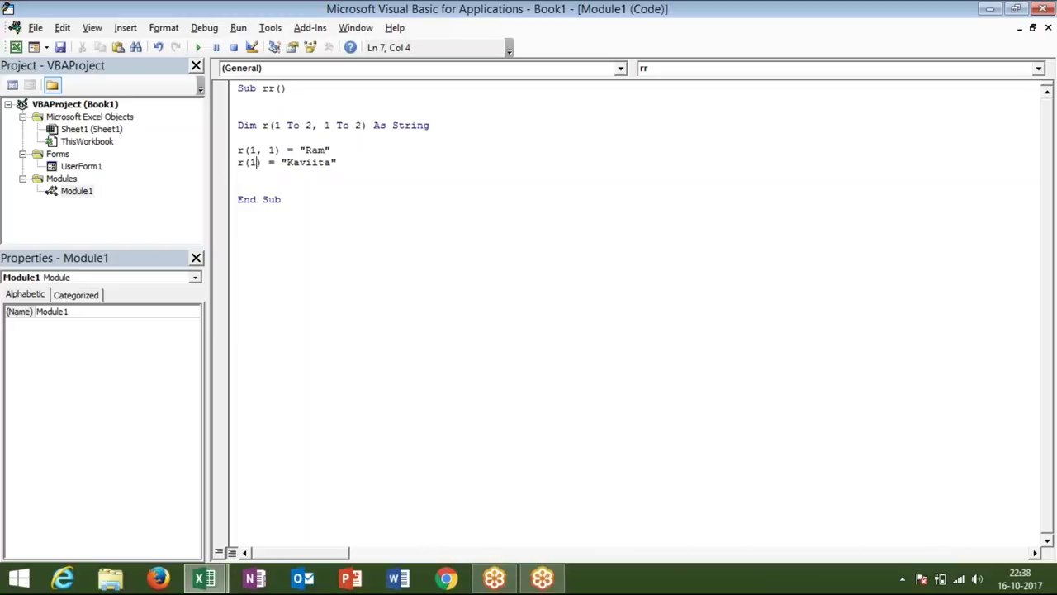
pyautogui.write(',2')
pyautogui.click(261, 185)
# - Add name assignments for r(2, 1) and r(2, 2)
pyautogui.write('r')
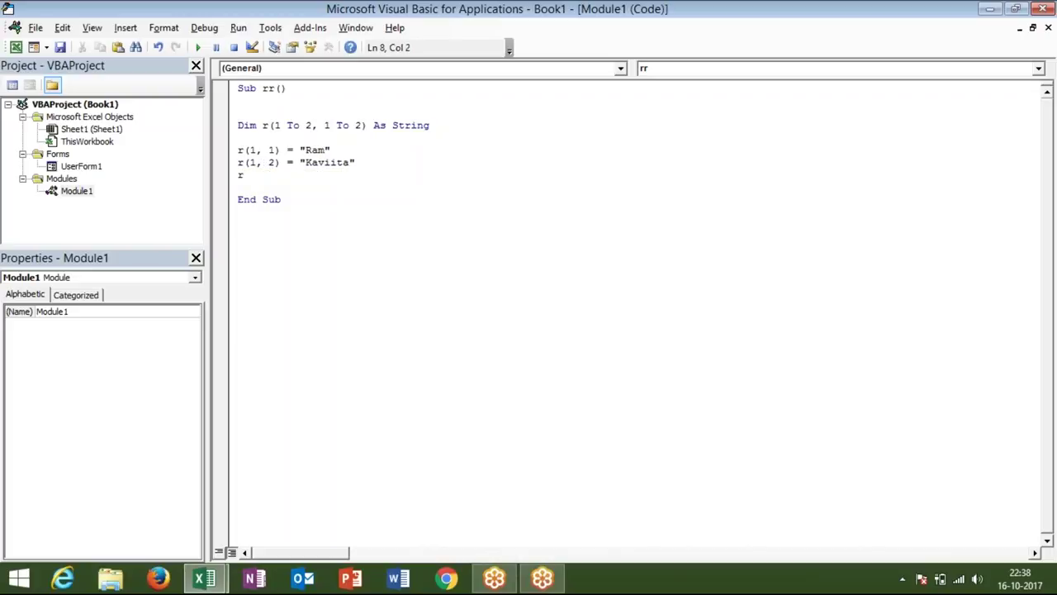
pyautogui.write('(2,')
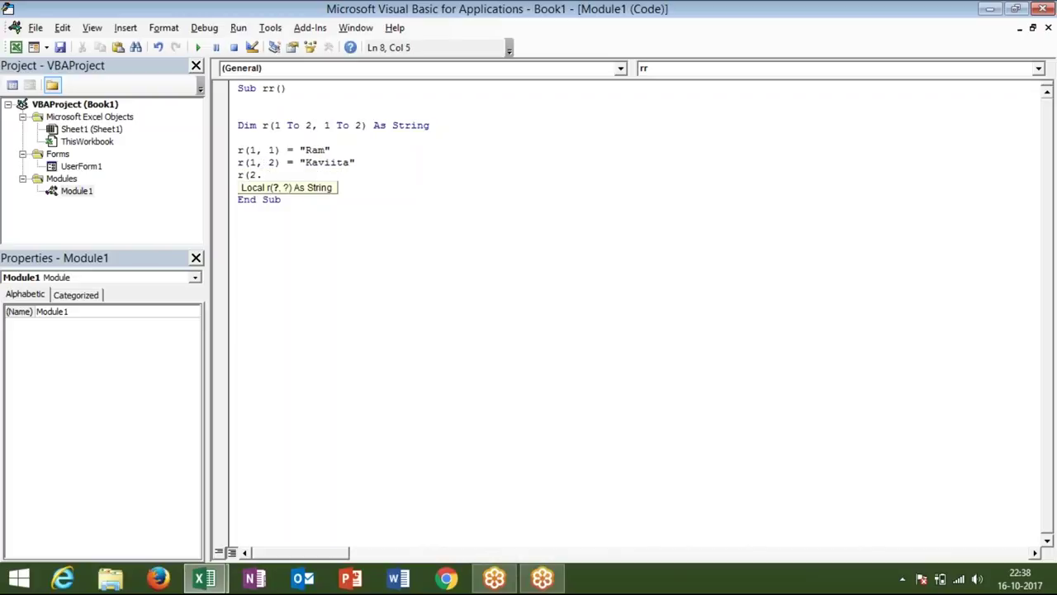
pyautogui.press('BackSpace')
pyautogui.write(',1)')
pyautogui.press('BackSpace')
pyautogui.press('Down')
pyautogui.press('Return')
pyautogui.write(')="M')
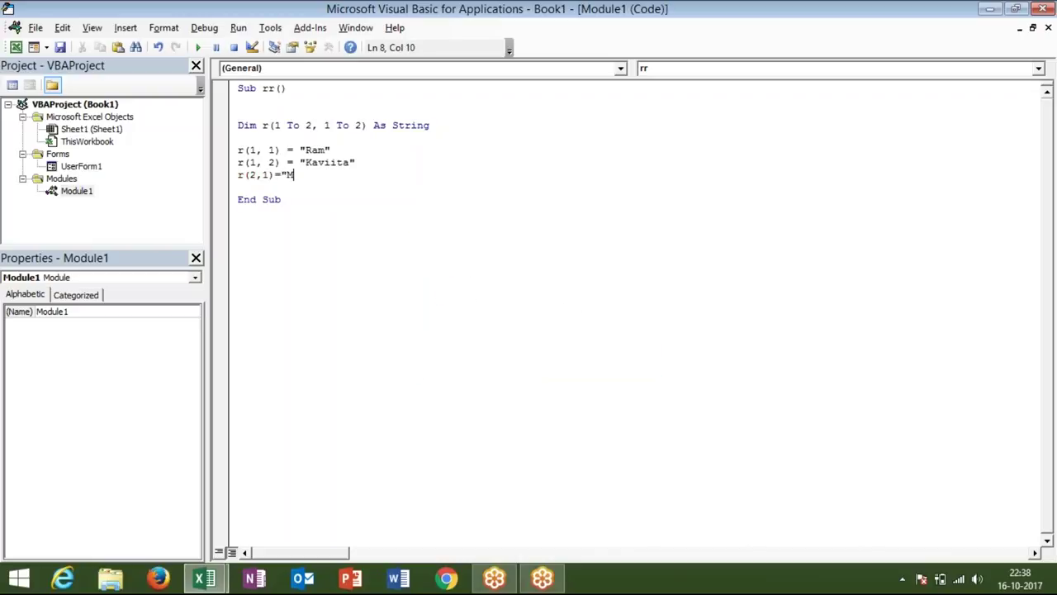
pyautogui.write('ani')
pyautogui.write('"')
pyautogui.press('Return')
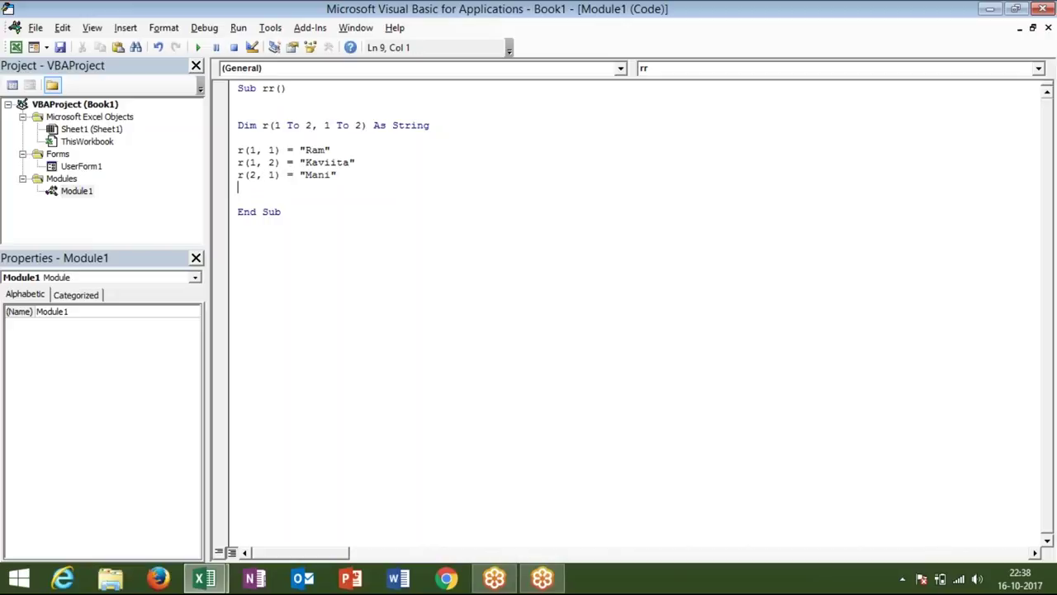
pyautogui.write('r(')
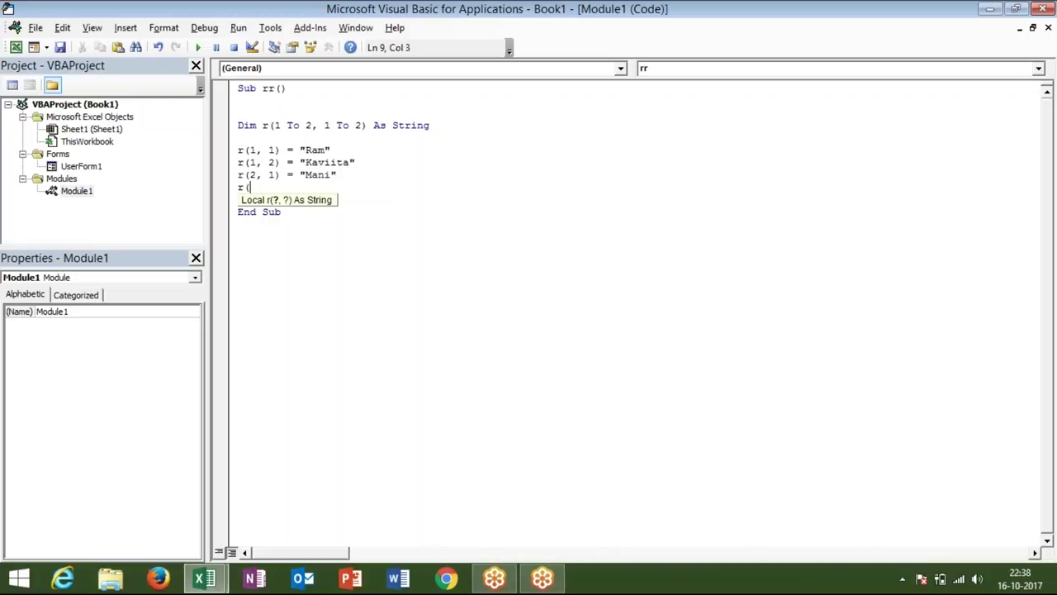
pyautogui.write('2')
pyautogui.write(', 2')
pyautogui.write(') = ')
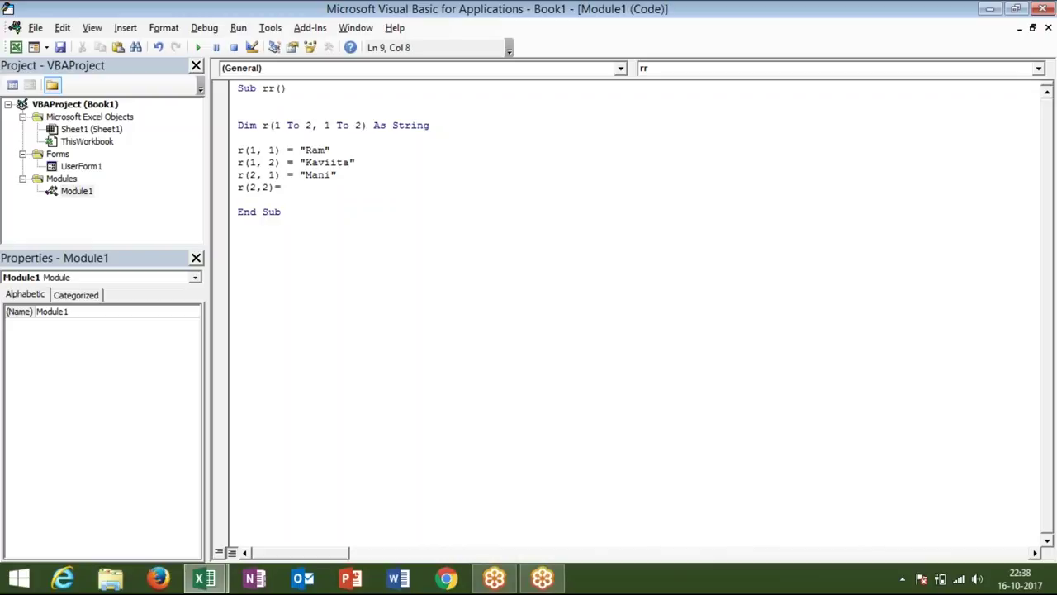
pyautogui.write('"Uday"')
pyautogui.press('Return')
pyautogui.click(307, 223)
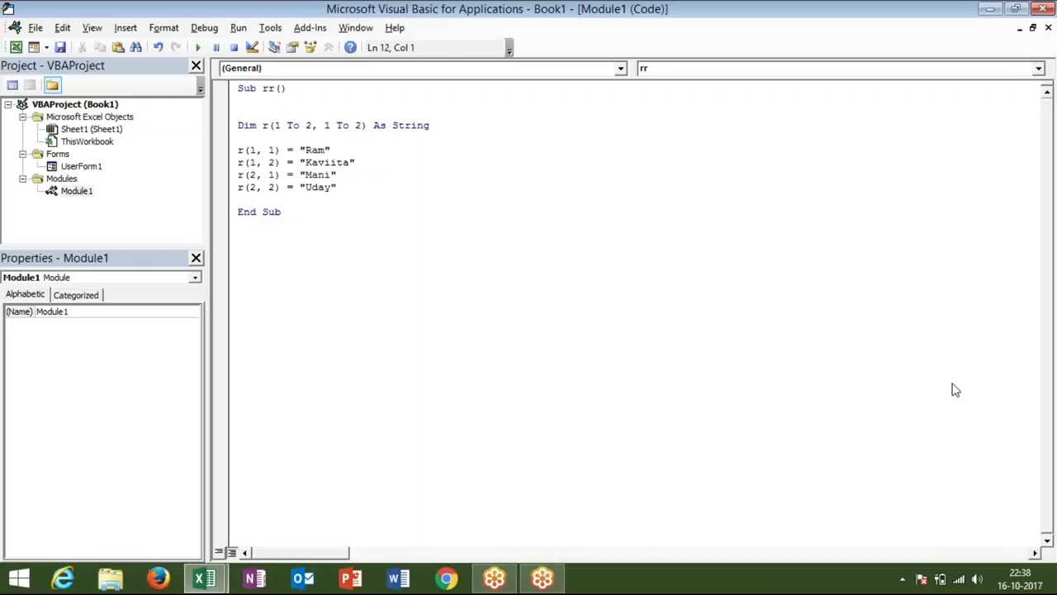
# - Sketch a 2-by-2 grid annotation illustrating the two-dimensional array r
pyautogui.moveTo(546, 145)
pyautogui.mouseDown()
pyautogui.moveTo(694, 283)
pyautogui.moveTo(546, 145)
pyautogui.mouseUp()
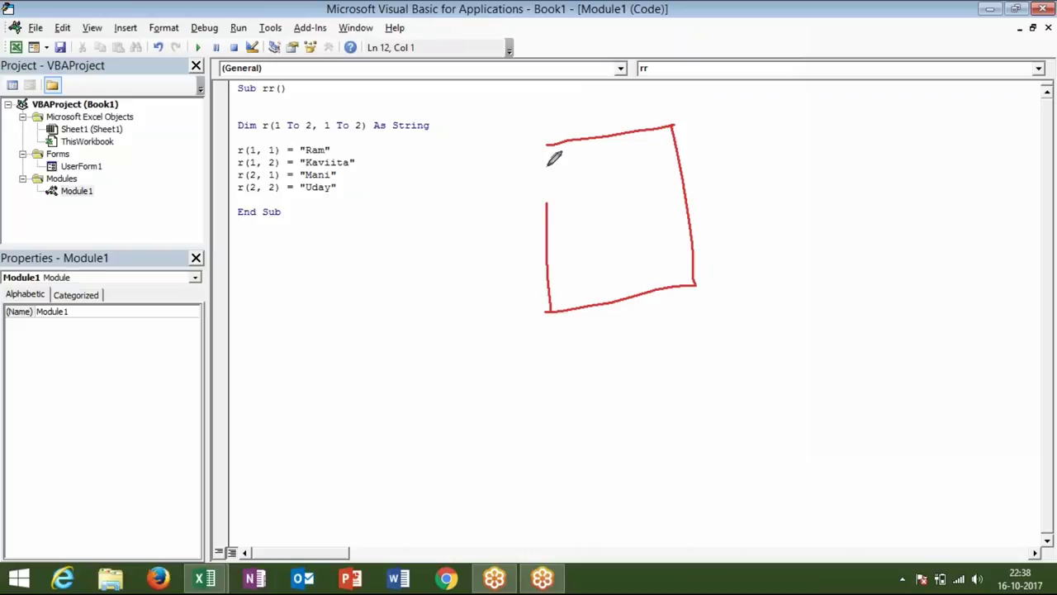
pyautogui.moveTo(605, 139); pyautogui.dragTo(624, 299)
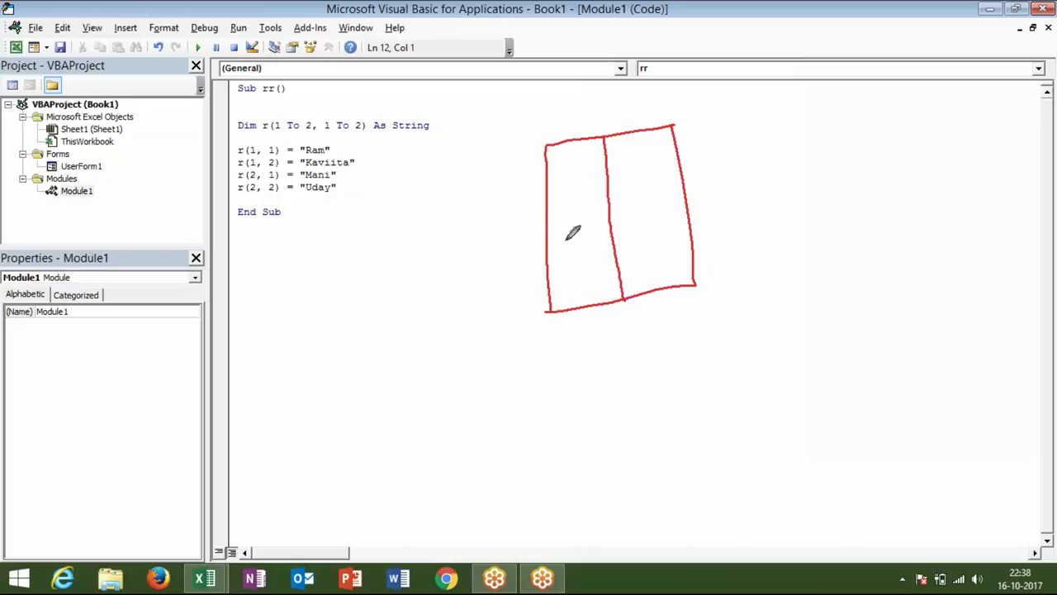
pyautogui.moveTo(542, 223); pyautogui.dragTo(690, 192)
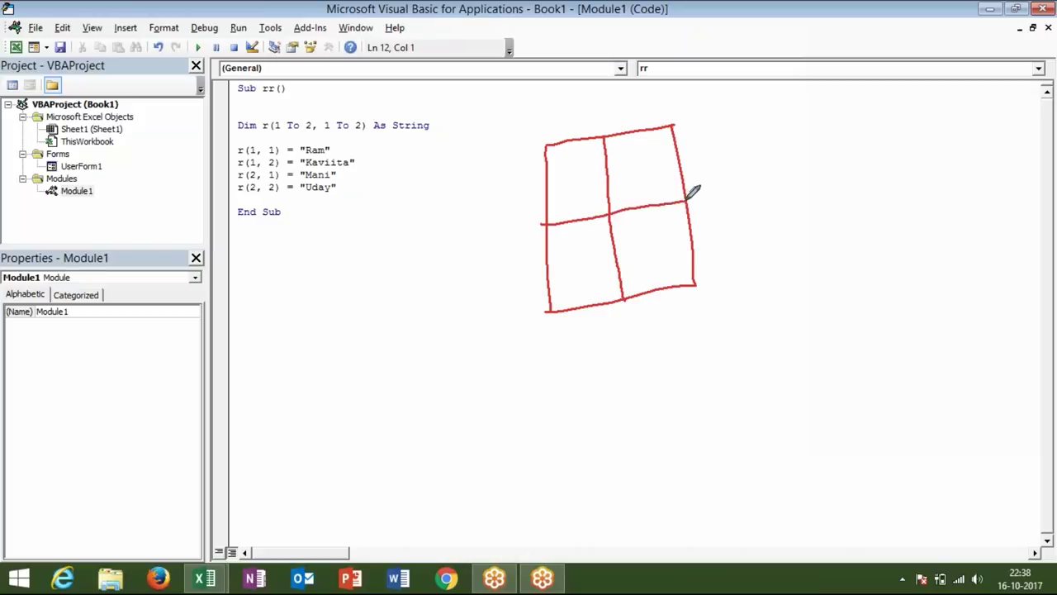
pyautogui.moveTo(267, 120); pyautogui.dragTo(264, 122)
# - Open the Show button's click code and highlight dt's 1 To 11 column bounds and loop range
pyautogui.doubleClick(91, 168)
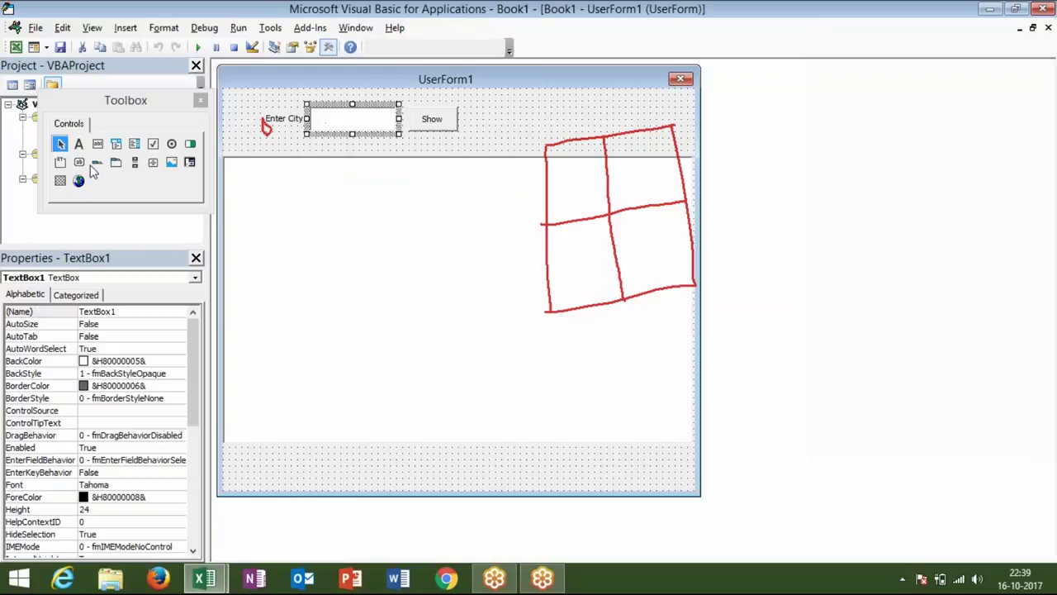
pyautogui.click(421, 122)
pyautogui.doubleClick(420, 121)
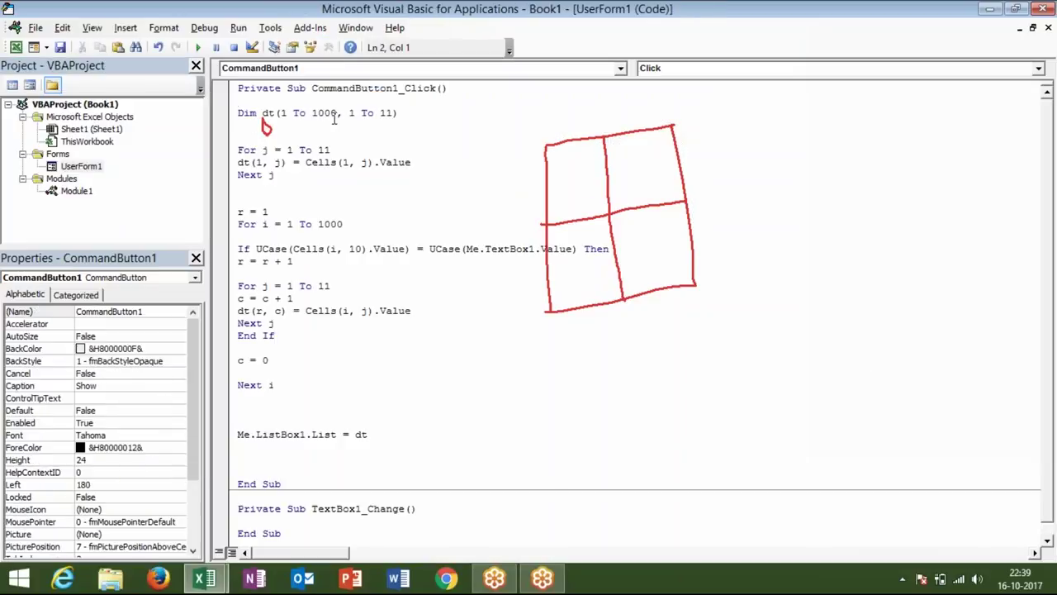
pyautogui.click(293, 112)
pyautogui.moveTo(282, 112); pyautogui.dragTo(394, 115)
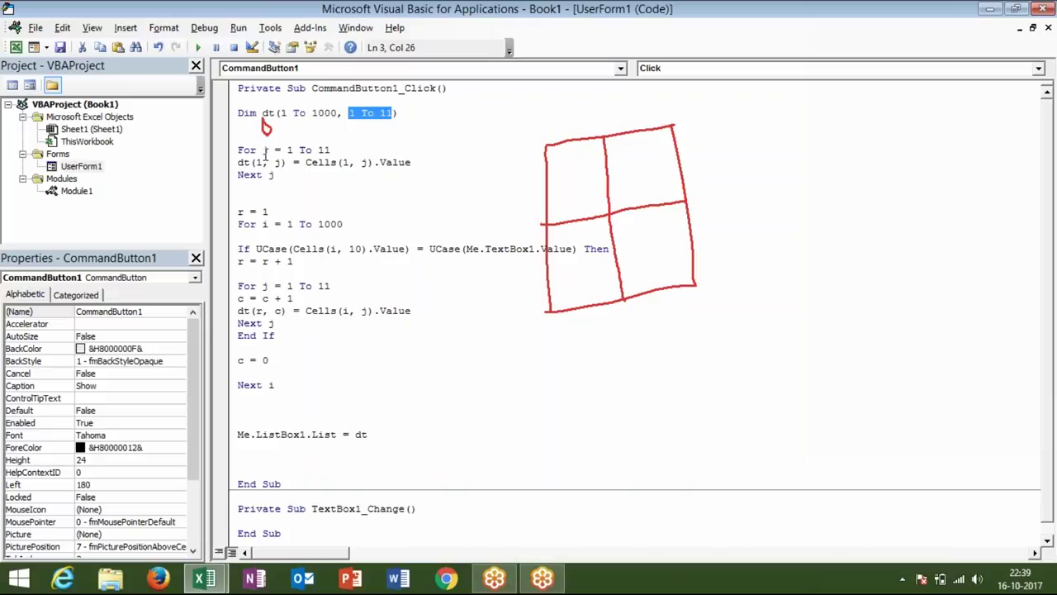
pyautogui.click(264, 151)
pyautogui.moveTo(287, 151); pyautogui.dragTo(334, 151)
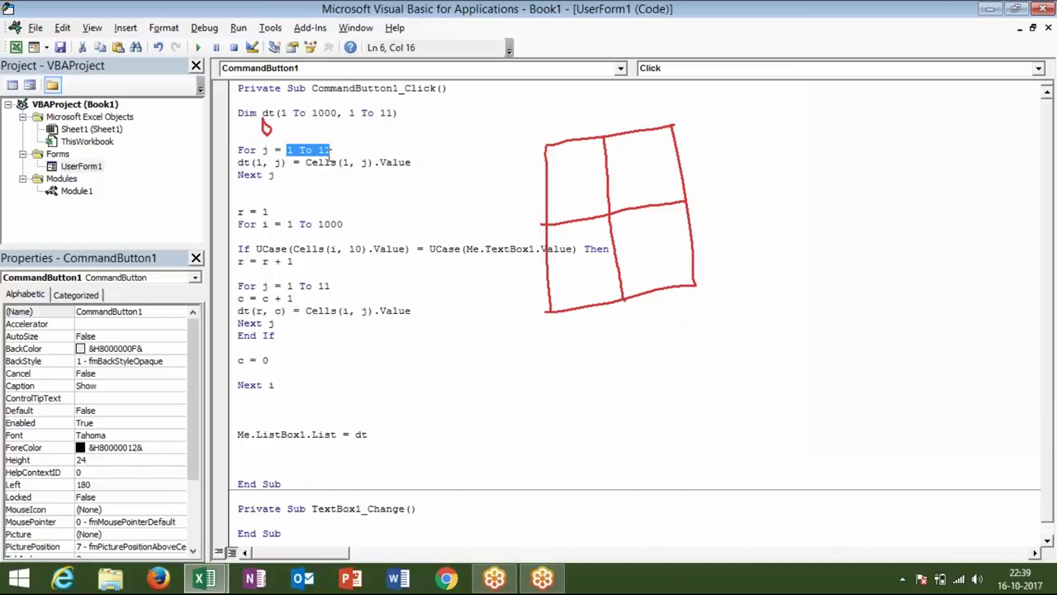
# - Walk through the dt(1, j) header copy, the r = 1 start, the 1000-row limit and UCase city test
pyautogui.click(250, 163)
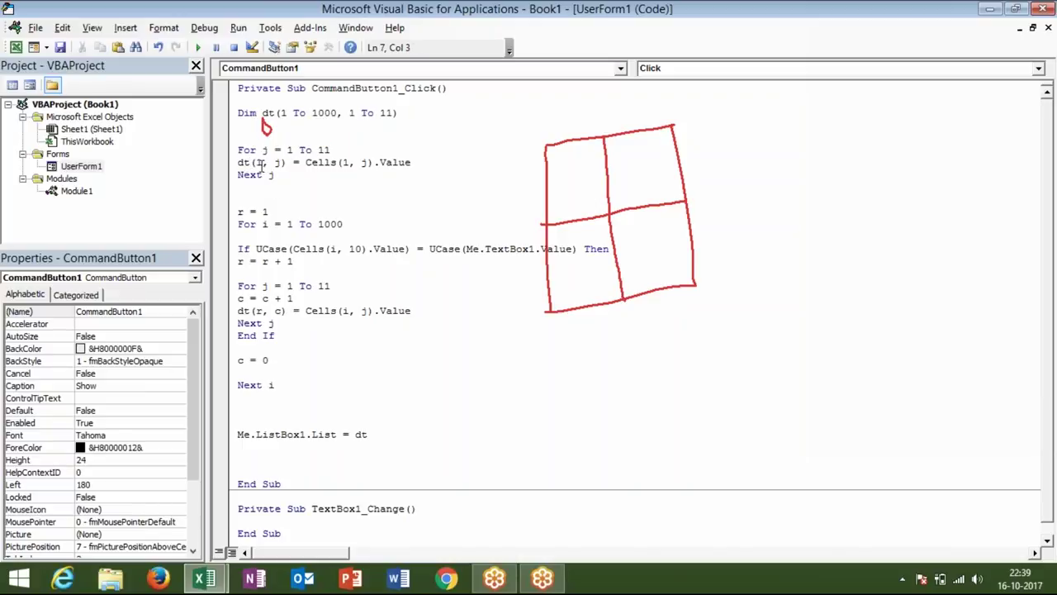
pyautogui.click(279, 164)
pyautogui.click(318, 164)
pyautogui.click(244, 171)
pyautogui.click(273, 211)
pyautogui.doubleClick(243, 164)
pyautogui.click(263, 224)
pyautogui.click(316, 223)
pyautogui.hotkey('shift', 'End')
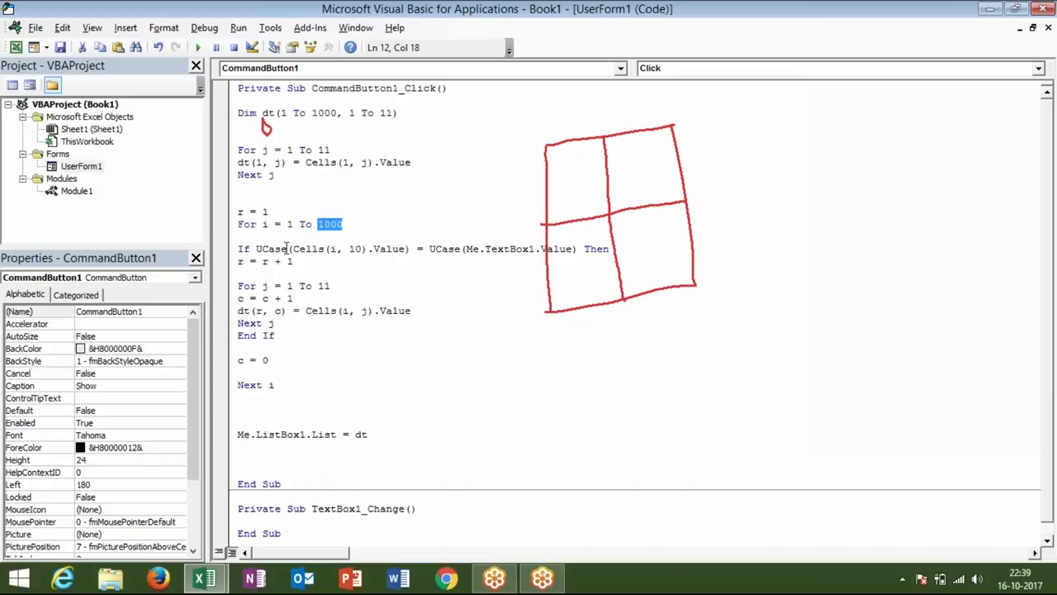
pyautogui.press('Down')
pyautogui.press('Down')
pyautogui.press('Home')
pyautogui.hotkey('ctrl', 'Right')
pyautogui.hotkey('ctrl', 'Right')
pyautogui.hotkey('ctrl', 'shift', 'Left')
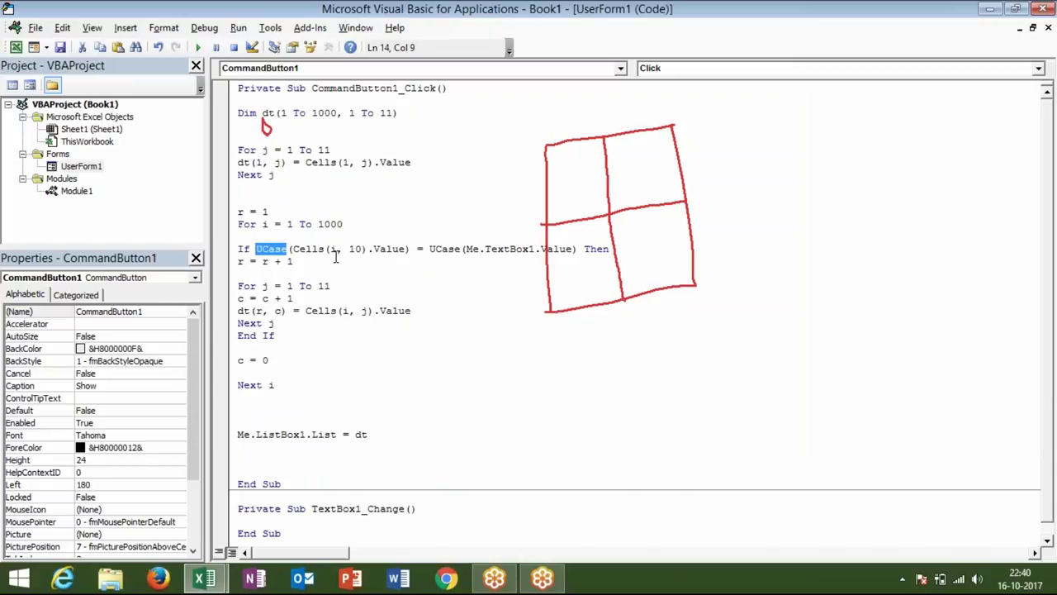
pyautogui.click(331, 249)
pyautogui.click(279, 224)
pyautogui.hotkey('alt', 'F11')
pyautogui.press('Up')
pyautogui.press('Up')
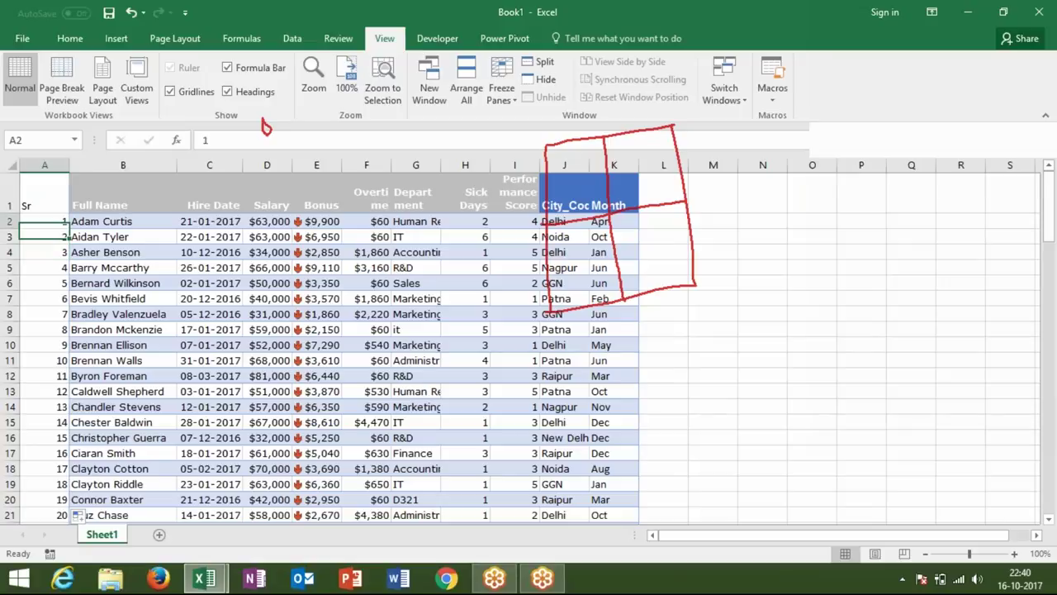
pyautogui.press('Down')
pyautogui.press('Down')
pyautogui.press('Down')
pyautogui.press('Down')
pyautogui.press('Down')
pyautogui.press('Up')
pyautogui.press('Up')
pyautogui.press('Up')
pyautogui.press('Up')
pyautogui.press('Up')
pyautogui.press('Down')
pyautogui.press('Up')
pyautogui.press('Down')
pyautogui.press('Up')
pyautogui.press('Down')
pyautogui.press('Down')
pyautogui.press('Down')
pyautogui.press('Up')
pyautogui.press('Up')
pyautogui.press('Up')
pyautogui.press('Down')
pyautogui.press('Right')
pyautogui.press('Right')
pyautogui.press('Right')
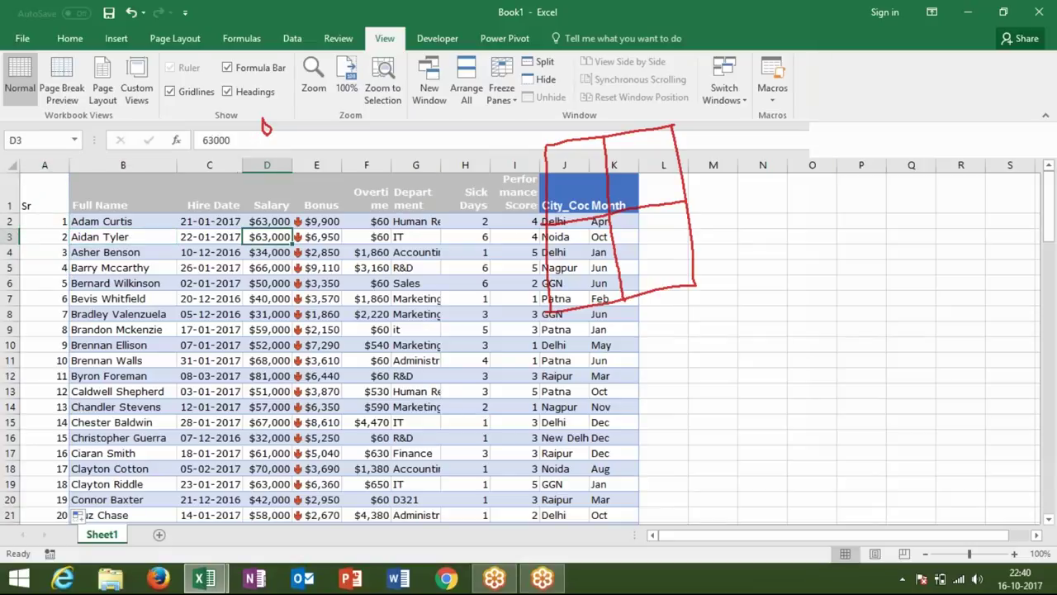
pyautogui.press('Left')
pyautogui.press('Left')
pyautogui.press('Left')
pyautogui.press('Right')
pyautogui.press('Right')
pyautogui.press('Right')
pyautogui.press('Right')
pyautogui.press('Right')
pyautogui.press('Right')
pyautogui.press('Right')
pyautogui.press('Right')
pyautogui.press('Right')
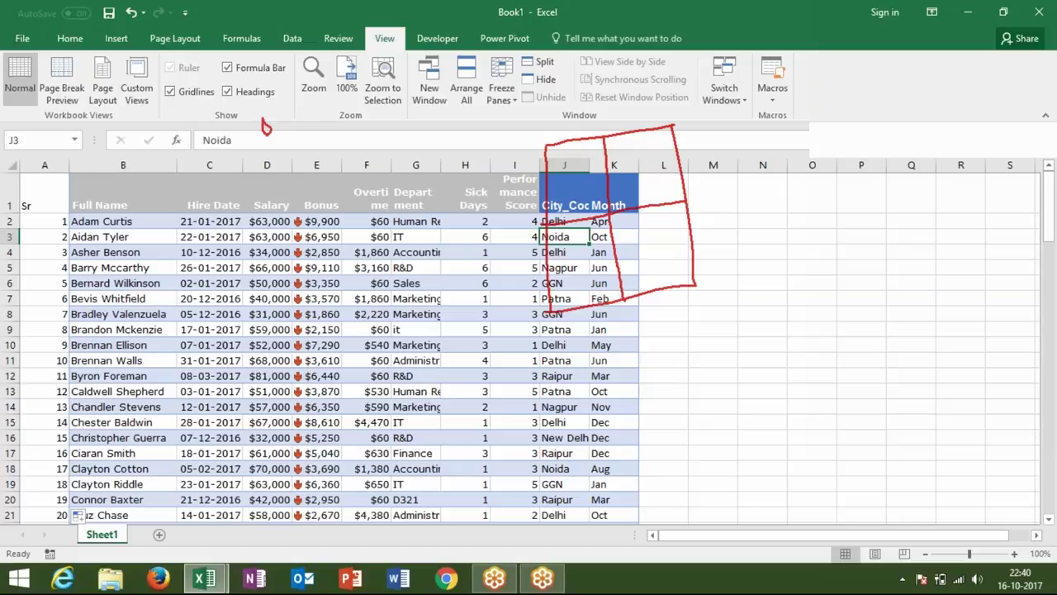
pyautogui.press('Left')
pyautogui.press('Left')
pyautogui.press('Left')
pyautogui.press('Left')
pyautogui.press('Left')
pyautogui.press('Left')
pyautogui.press('Left')
pyautogui.press('Left')
pyautogui.press('Left')
pyautogui.hotkey('alt', 'F11')
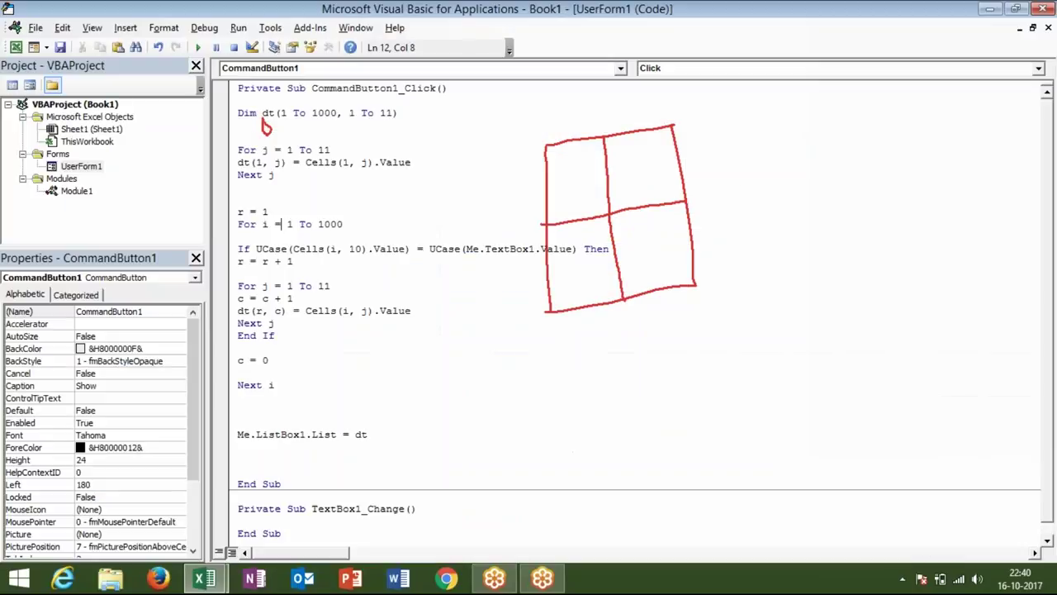
pyautogui.press('Right')
pyautogui.press('Right')
pyautogui.press('Right')
pyautogui.press('Left')
pyautogui.press('Left')
pyautogui.press('Left')
pyautogui.press('Left')
pyautogui.press('Left')
pyautogui.press('Left')
pyautogui.press('Left')
pyautogui.press('Down')
pyautogui.press('Down')
pyautogui.press('Up')
pyautogui.press('Up')
pyautogui.press('Up')
pyautogui.press('Up')
pyautogui.press('Up')
pyautogui.press('Up')
pyautogui.press('Up')
pyautogui.hotkey('shift', 'Down')
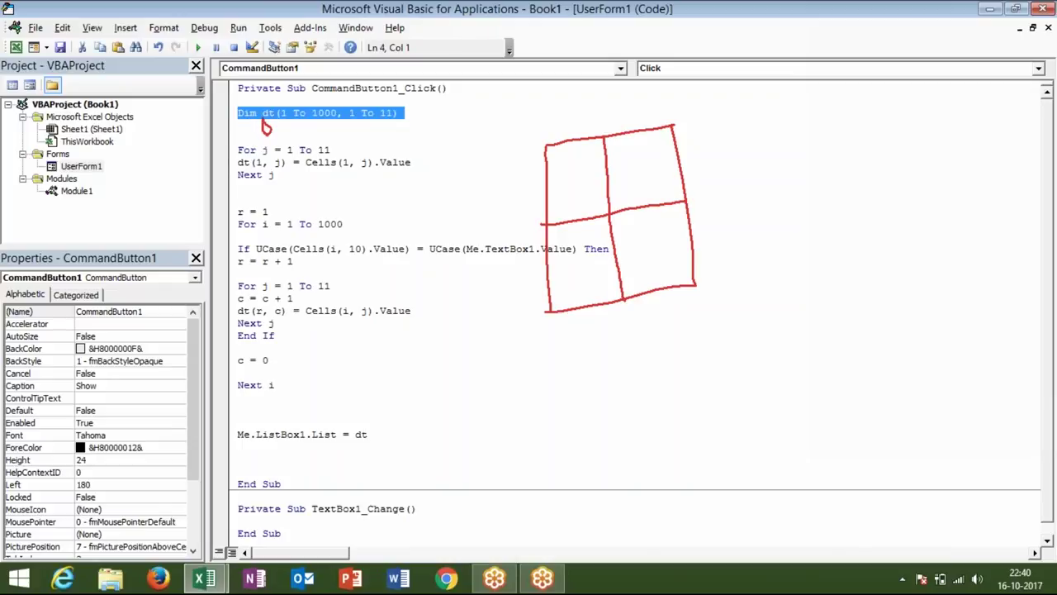
pyautogui.press('Down')
pyautogui.press('Down')
pyautogui.press('Down')
pyautogui.press('Down')
pyautogui.press('Down')
pyautogui.press('Down')
pyautogui.press('Down')
pyautogui.press('Down')
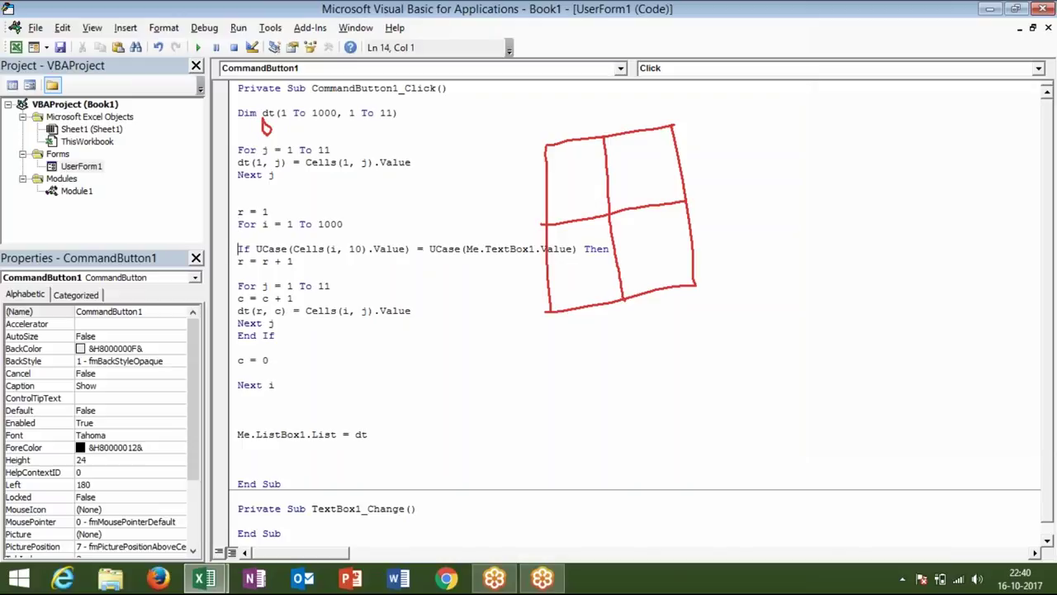
pyautogui.hotkey('shift', 'Down')
pyautogui.hotkey('shift', 'Down')
pyautogui.hotkey('shift', 'Down')
pyautogui.hotkey('shift', 'Down')
pyautogui.hotkey('shift', 'Down')
pyautogui.hotkey('shift', 'Down')
pyautogui.hotkey('shift', 'Down')
pyautogui.hotkey('shift', 'Down')
pyautogui.hotkey('shift', 'Down')
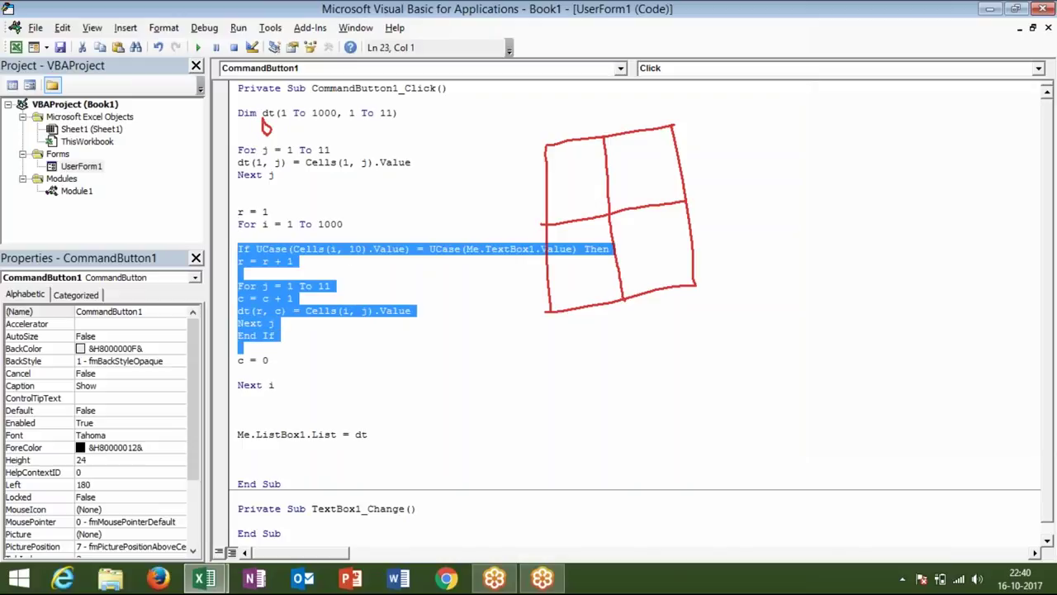
pyautogui.hotkey('shift', 'Up')
pyautogui.press('Up')
pyautogui.press('Up')
pyautogui.press('Up')
pyautogui.press('Up')
pyautogui.press('Up')
pyautogui.press('Up')
pyautogui.press('Up')
pyautogui.press('Up')
pyautogui.press('Up')
pyautogui.press('Up')
pyautogui.press('Up')
pyautogui.press('Down')
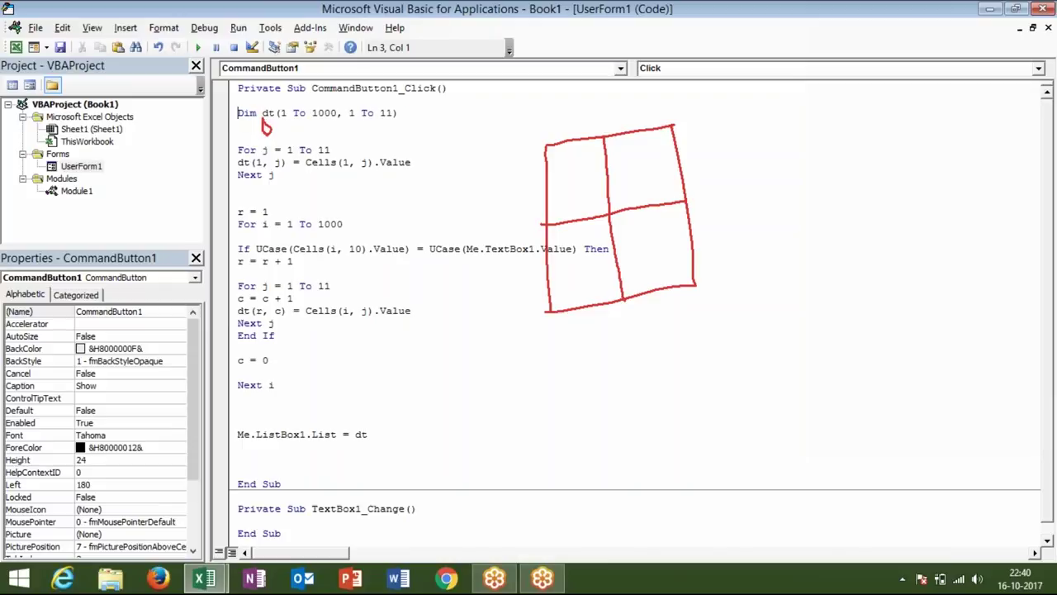
pyautogui.hotkey('shift', 'Down')
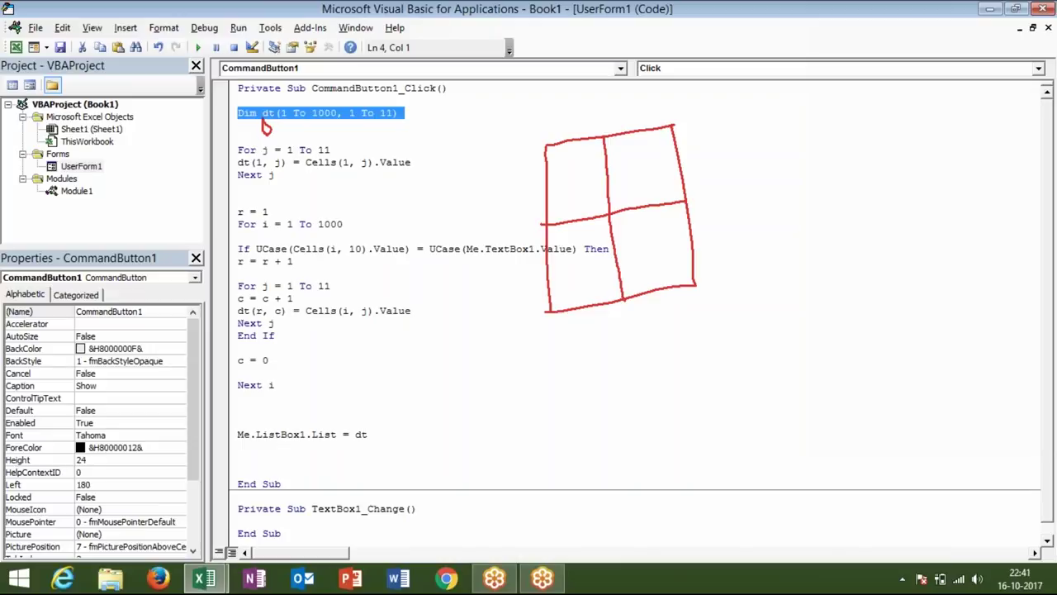
pyautogui.press('Down')
pyautogui.press('Down')
pyautogui.press('Down')
pyautogui.press('Down')
pyautogui.press('Down')
pyautogui.press('Down')
pyautogui.press('Down')
pyautogui.press('Up')
pyautogui.press('Up')
pyautogui.press('Up')
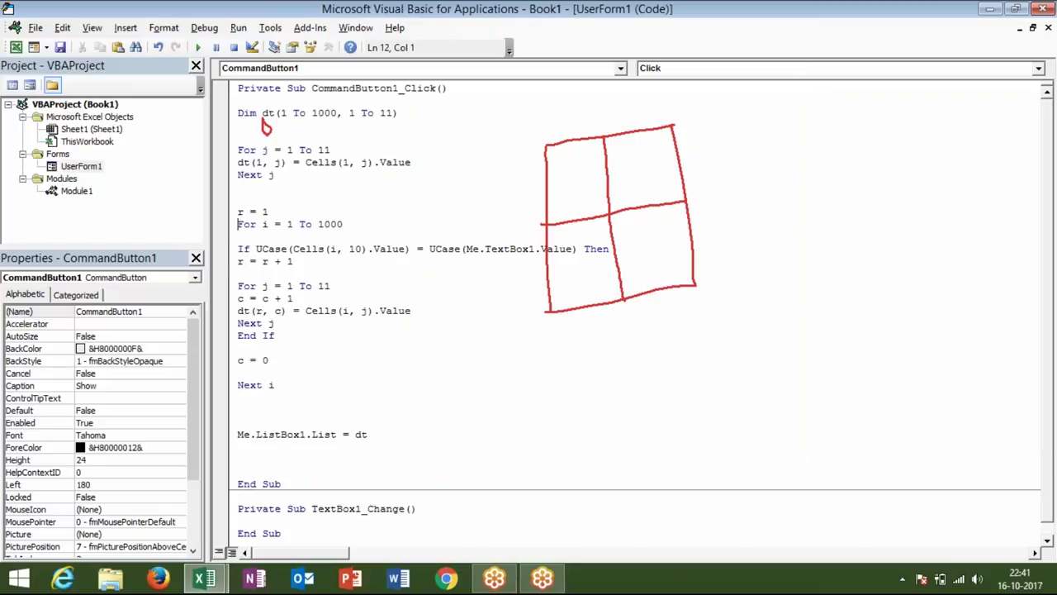
pyautogui.hotkey('shift', 'Down')
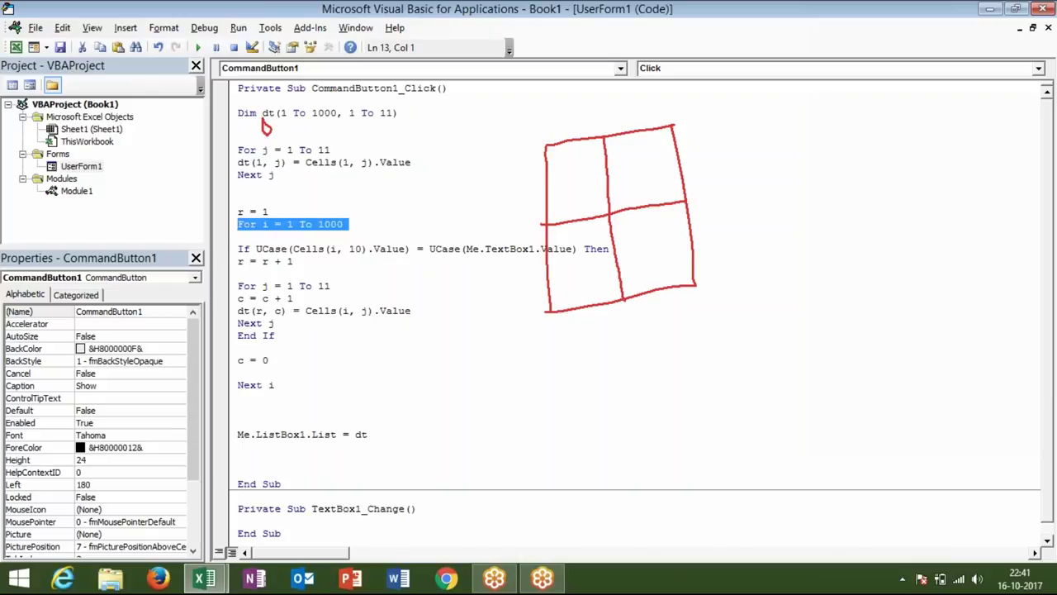
pyautogui.press('Down')
pyautogui.press('Down')
pyautogui.press('Down')
pyautogui.press('Down')
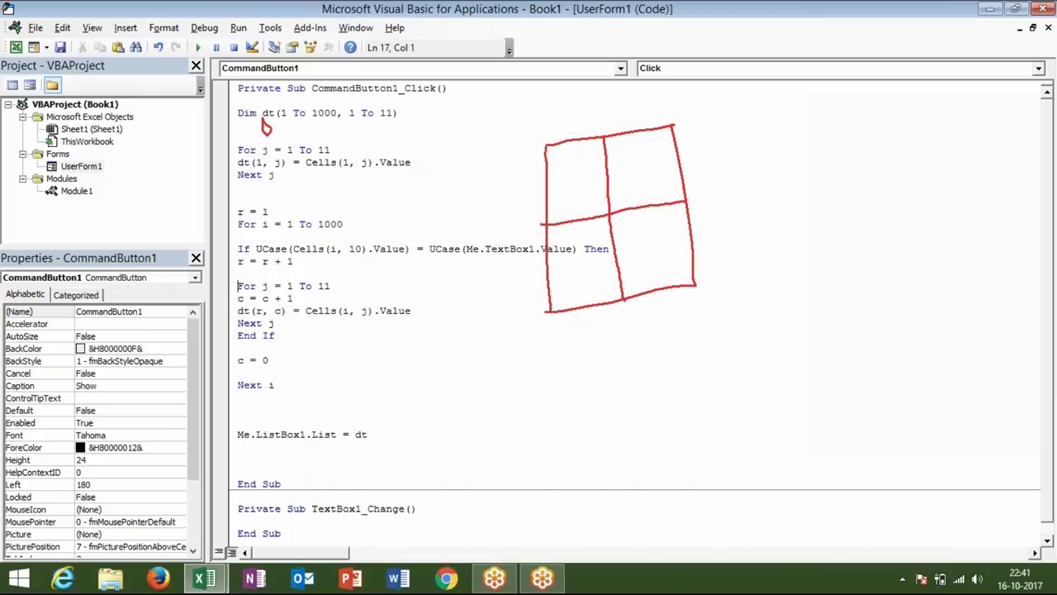
pyautogui.hotkey('shift', 'Down')
pyautogui.press('Up')
pyautogui.press('Up')
pyautogui.press('Up')
pyautogui.press('Up')
pyautogui.press('Up')
pyautogui.press('Down')
pyautogui.hotkey('shift', 'Down')
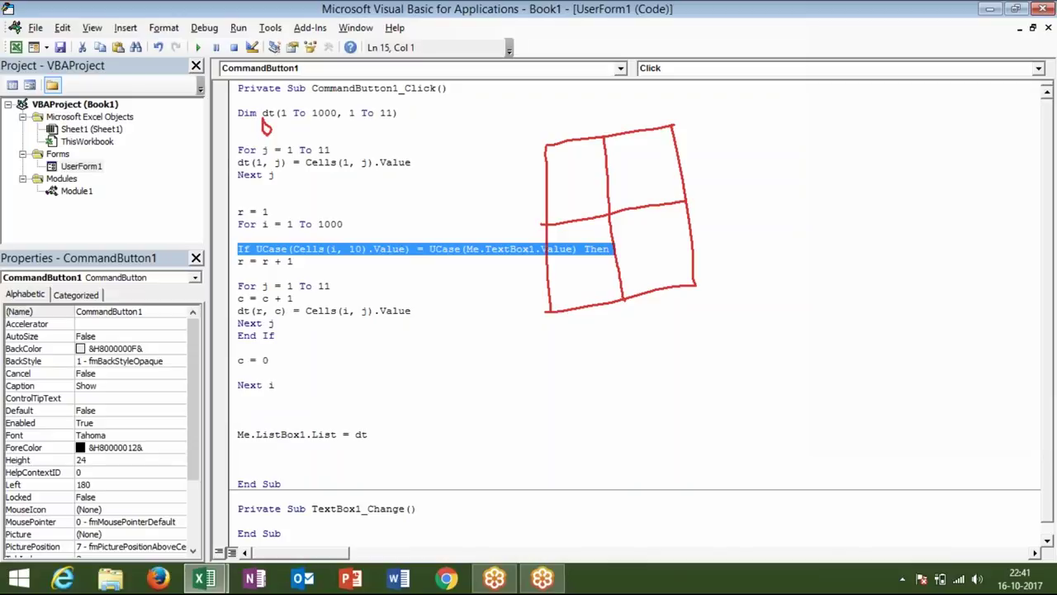
pyautogui.press('Down')
pyautogui.hotkey('shift', 'Down')
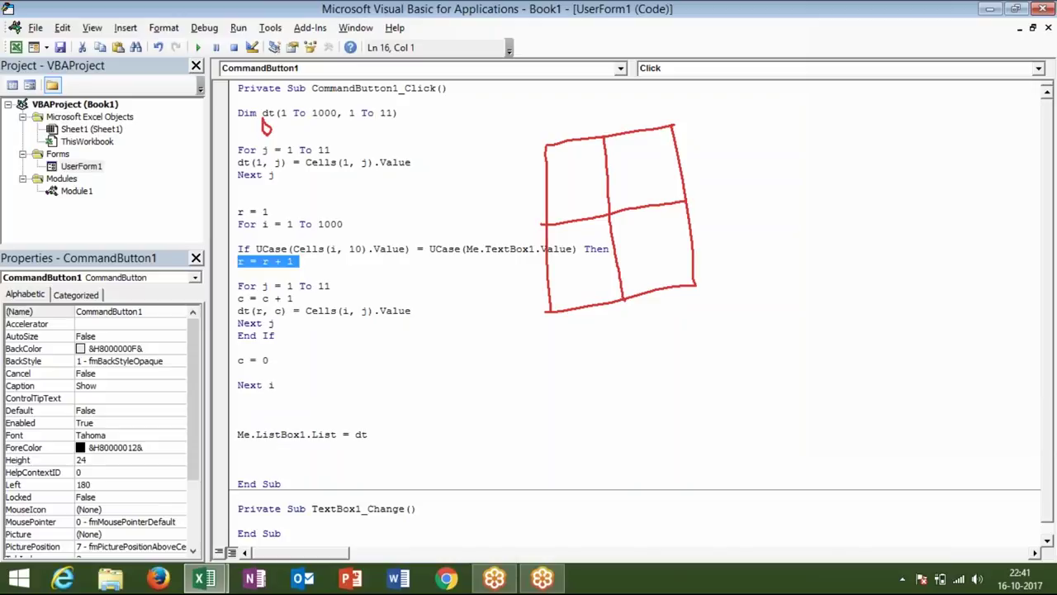
pyautogui.press('Down')
pyautogui.hotkey('shift', 'Down')
pyautogui.hotkey('shift', 'Up')
pyautogui.hotkey('shift', 'Down')
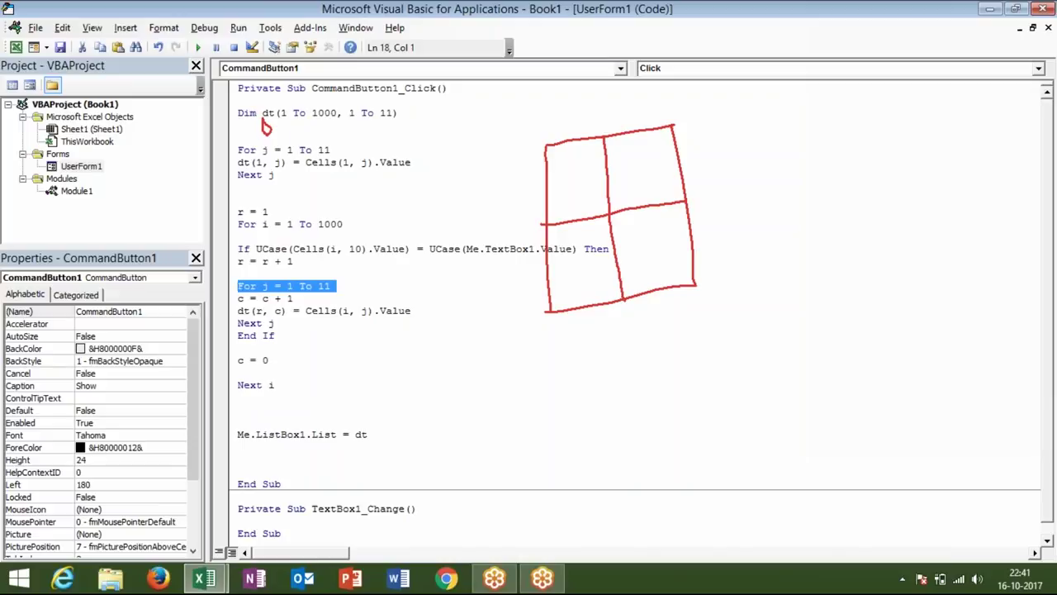
pyautogui.hotkey('shift', 'Up')
pyautogui.hotkey('shift', 'Down')
pyautogui.hotkey('shift', 'Up')
pyautogui.press('Up')
pyautogui.press('Up')
pyautogui.hotkey('shift', 'Down')
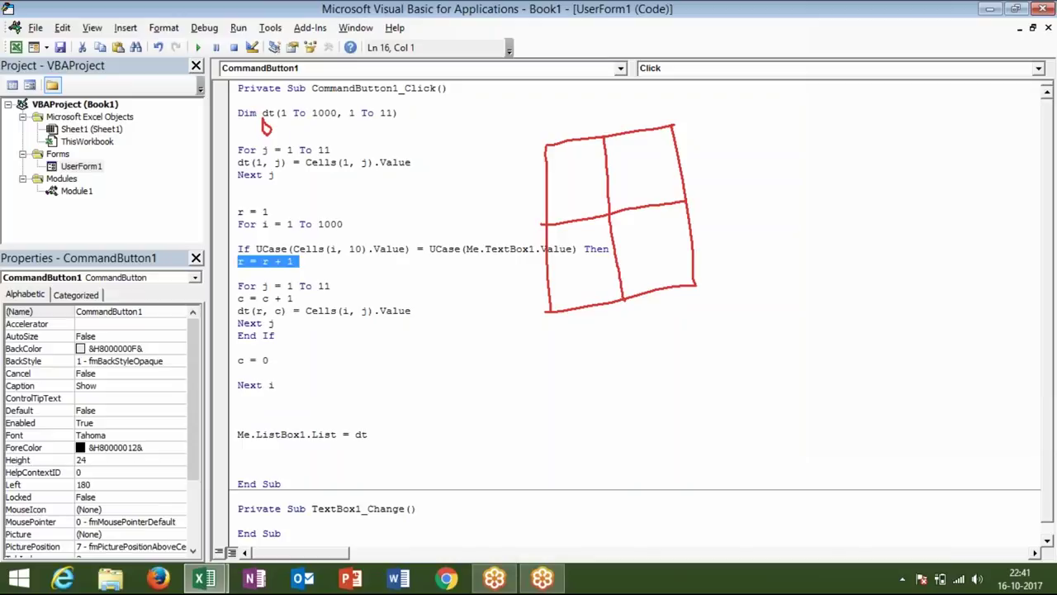
pyautogui.hotkey('shift', 'Up')
pyautogui.hotkey('shift', 'Down')
pyautogui.press('Down')
pyautogui.press('Down')
pyautogui.press('Down')
pyautogui.press('Down')
pyautogui.hotkey('shift', 'Up')
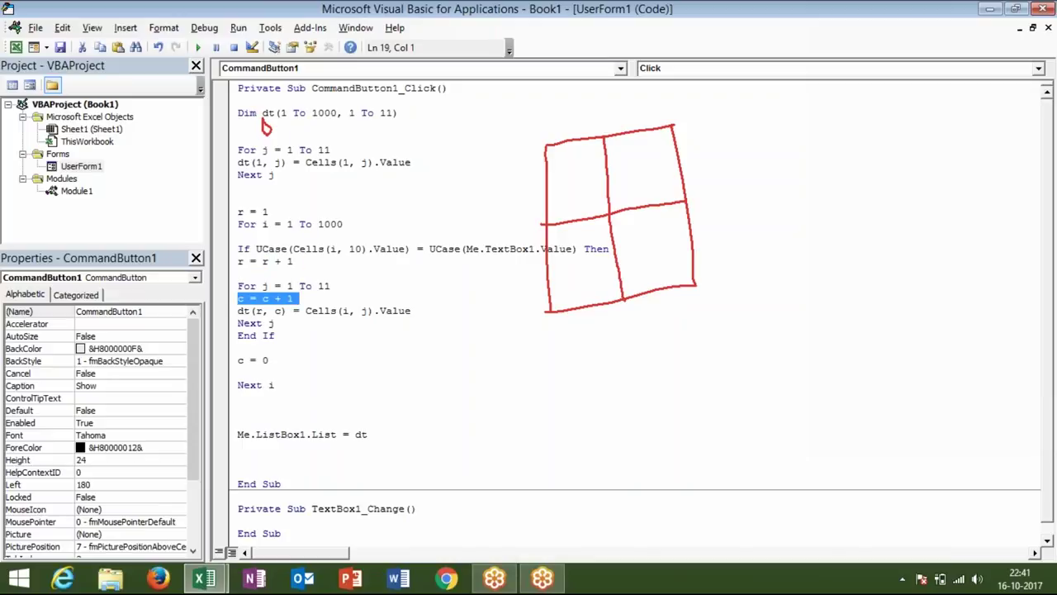
pyautogui.press('Down')
pyautogui.press('Right')
pyautogui.press('Right')
pyautogui.press('Right')
pyautogui.press('Right')
pyautogui.hotkey('shift', 'Left')
pyautogui.press('Right')
pyautogui.press('Right')
pyautogui.press('Right')
pyautogui.press('Right')
pyautogui.hotkey('shift', 'Left')
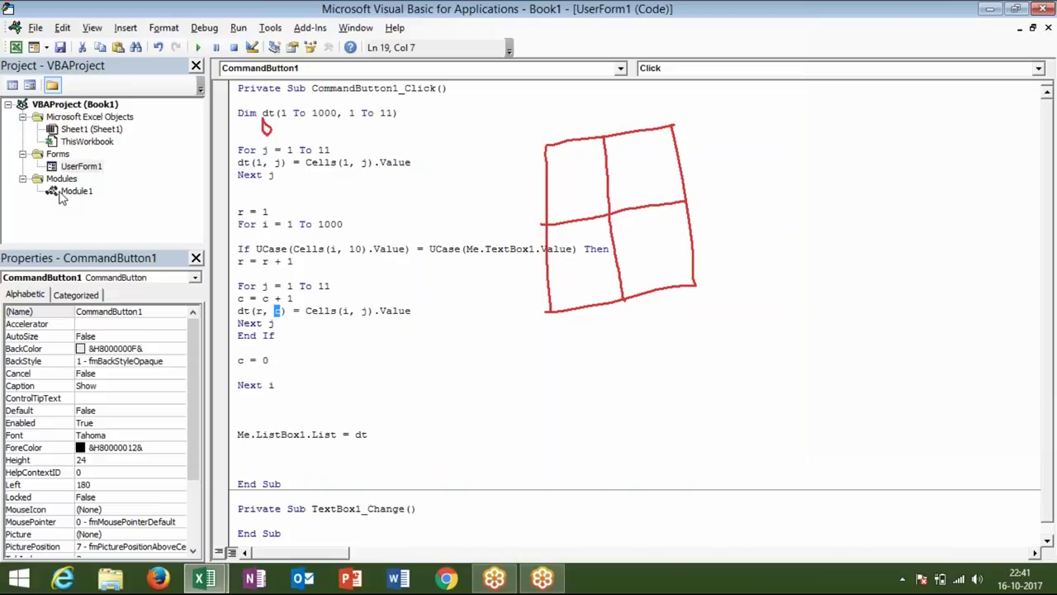
# - Set breakpoints on the For i = 1 To 1000 line and the inner For j loop
pyautogui.click(222, 313)
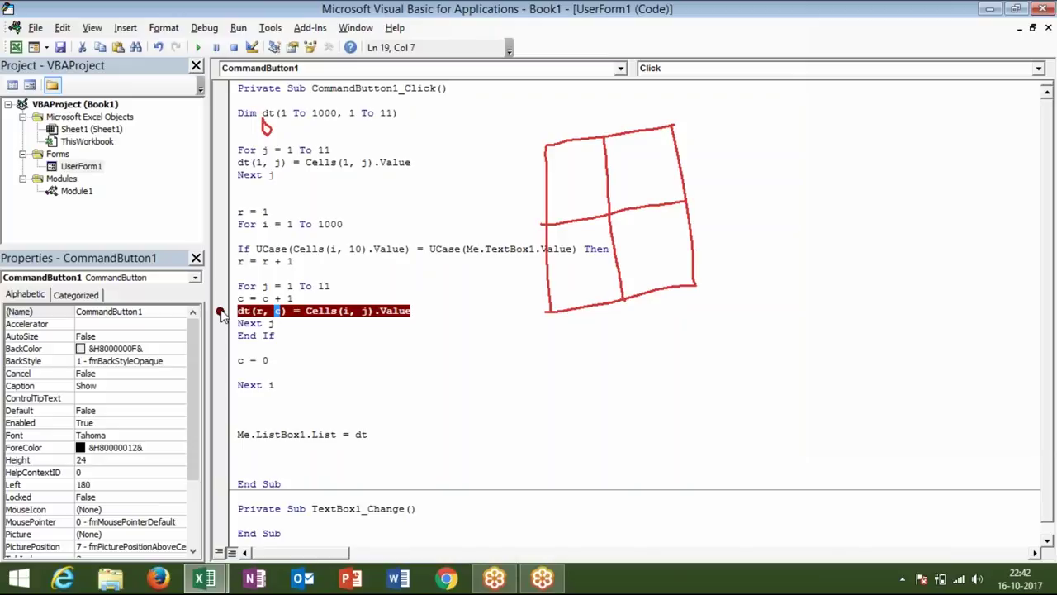
pyautogui.click(220, 312)
pyautogui.click(220, 224)
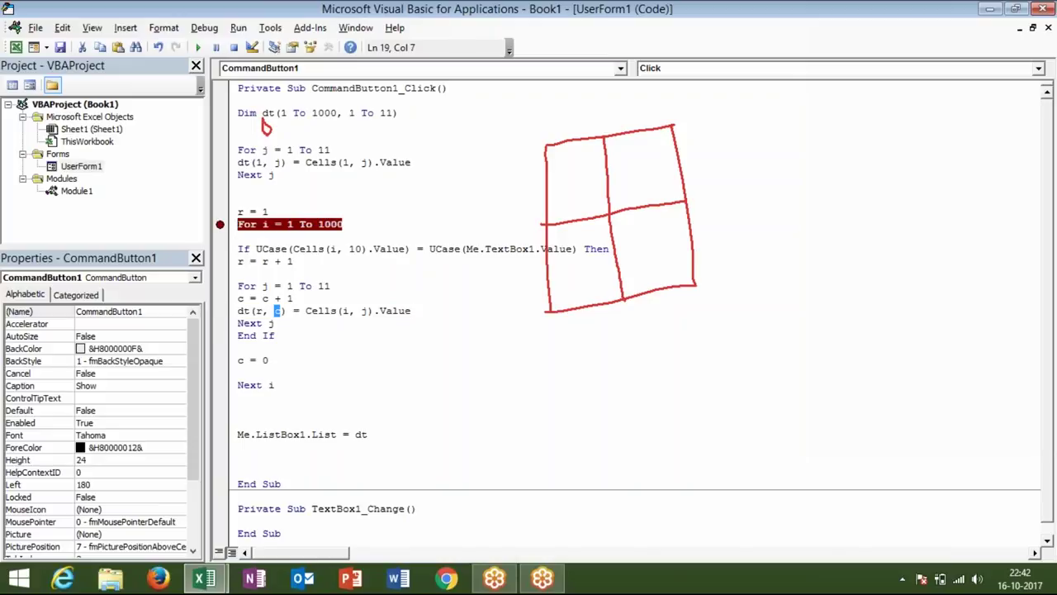
pyautogui.click(228, 287)
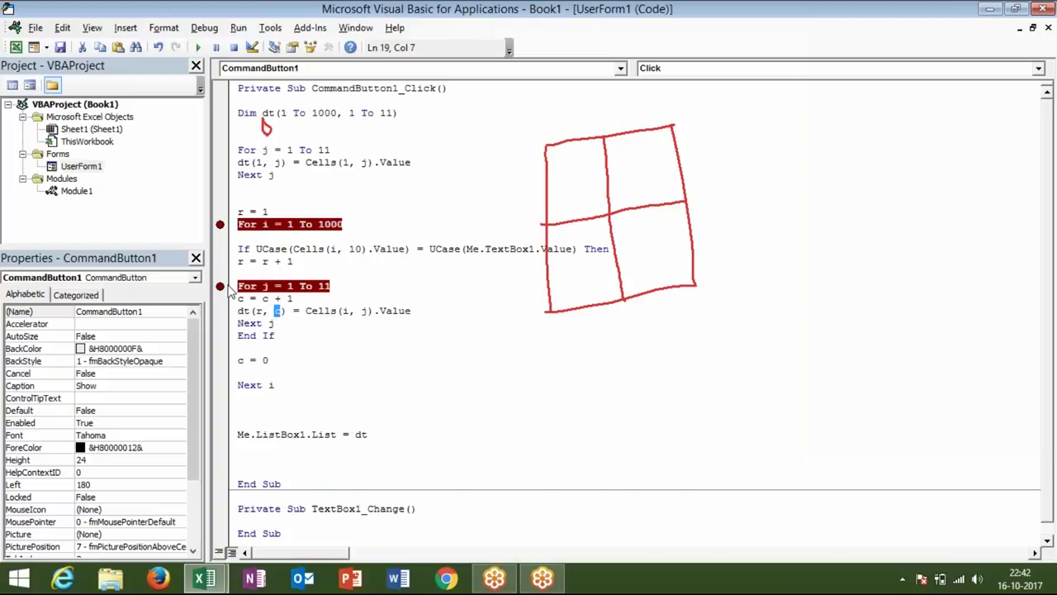
# - Review the r and c indices in dt(r, c) against dt(1, j), then switch to Excel
pyautogui.doubleClick(257, 311)
pyautogui.doubleClick(278, 311)
pyautogui.click(276, 312)
pyautogui.click(276, 163)
pyautogui.doubleClick(257, 311)
pyautogui.click(263, 224)
pyautogui.doubleClick(256, 310)
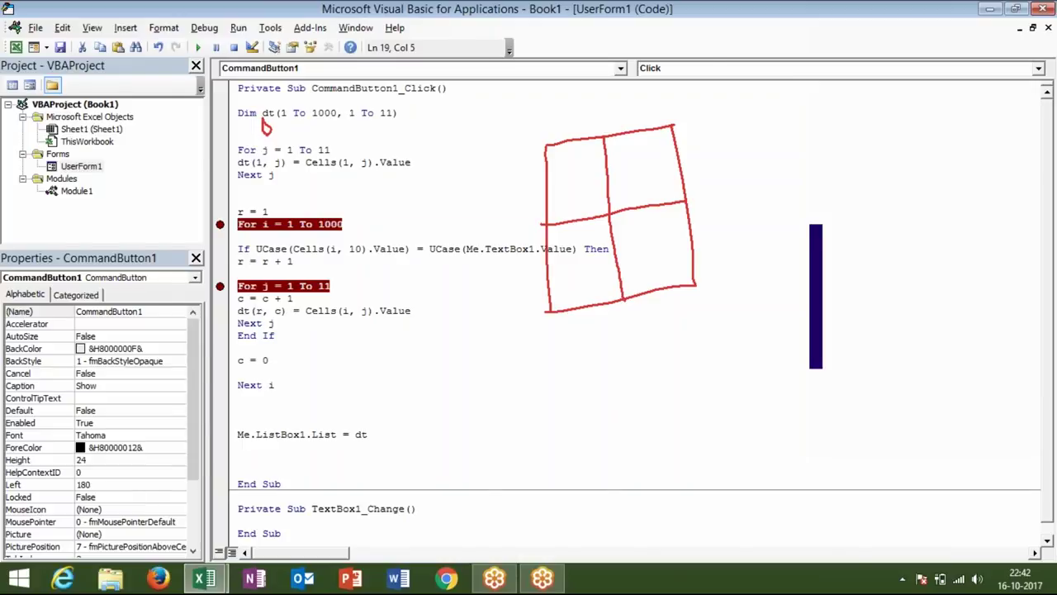
pyautogui.hotkey('alt', 'F11')
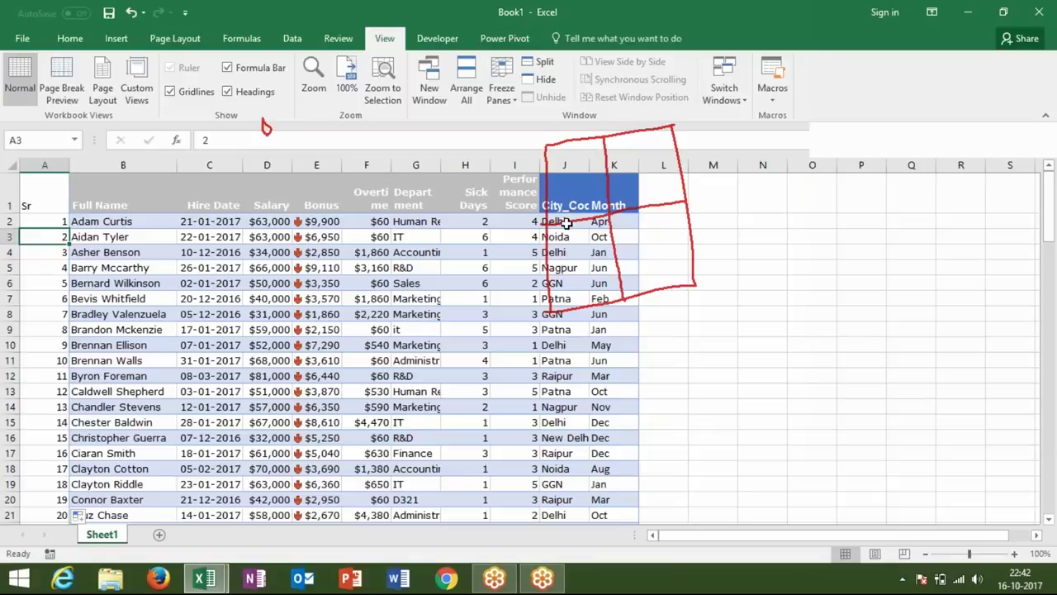
# - Run the form with Debug > Step Into, enter Delhi as the city, and click Show
pyautogui.hotkey('alt', 'F11')
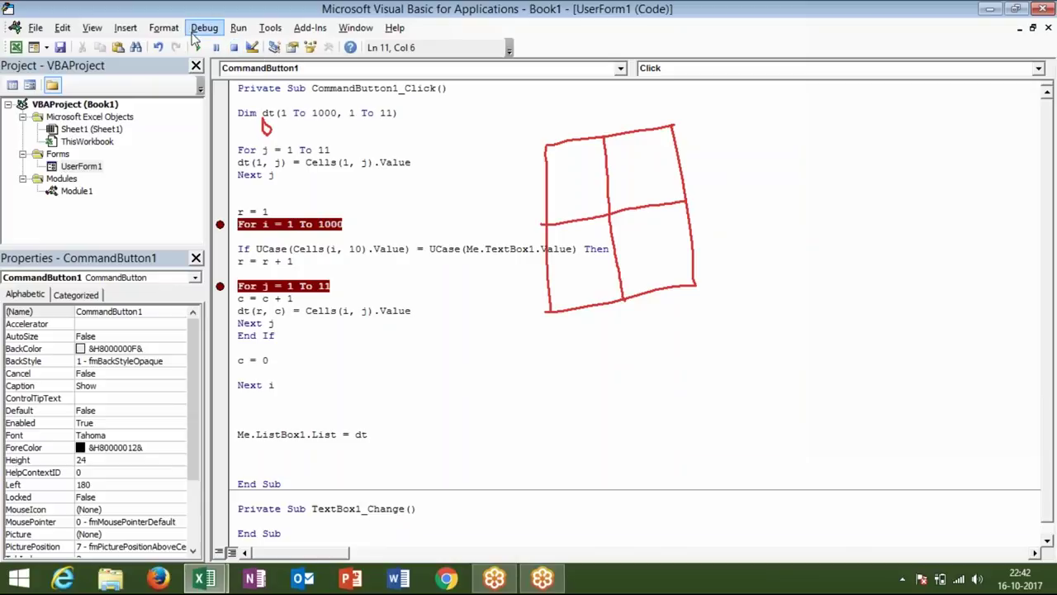
pyautogui.click(198, 30)
pyautogui.moveTo(166, 29)
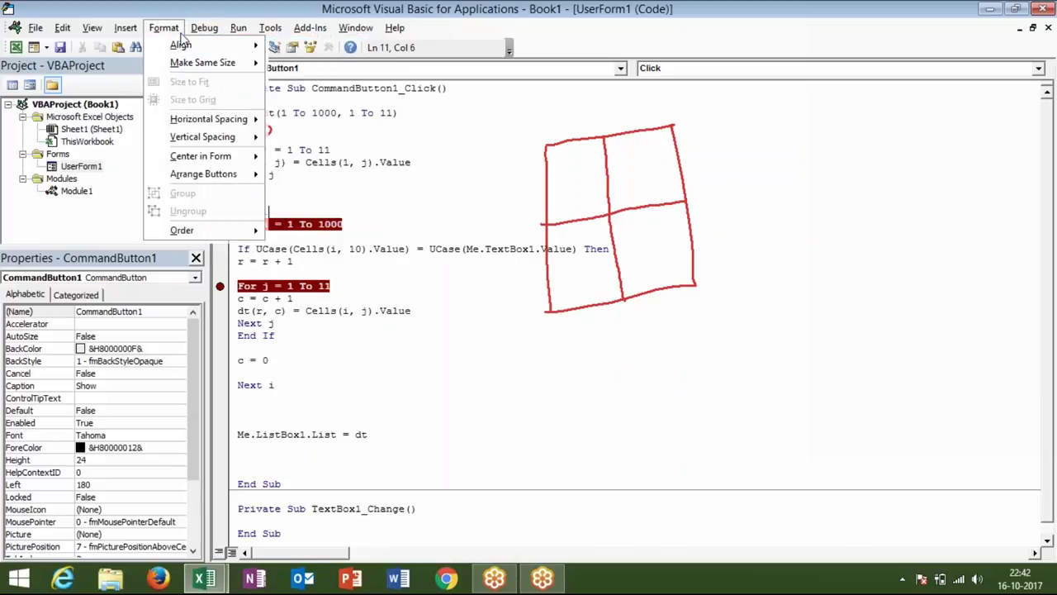
pyautogui.moveTo(202, 29)
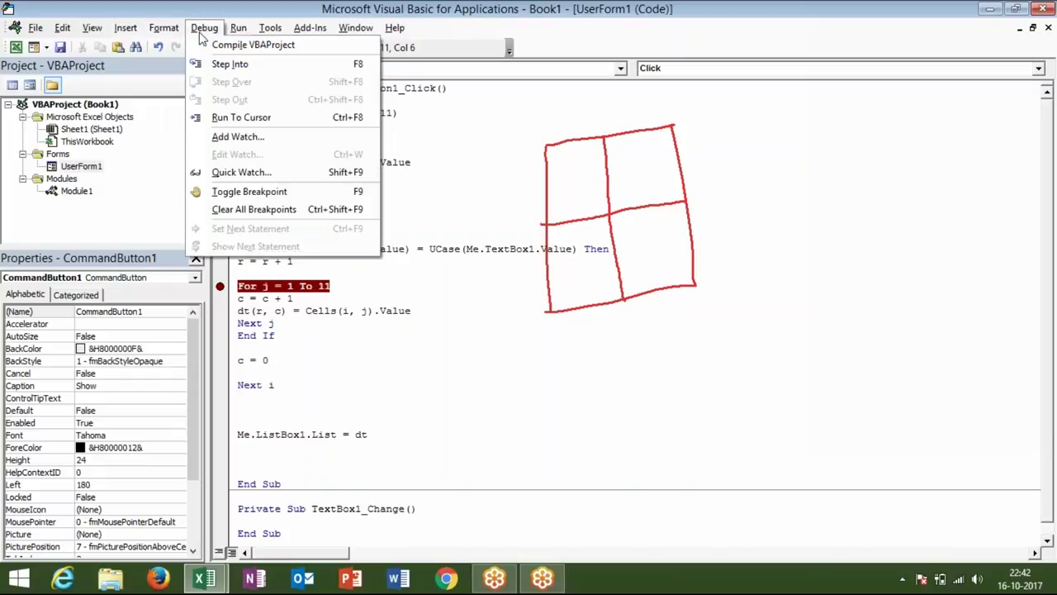
pyautogui.click(221, 66)
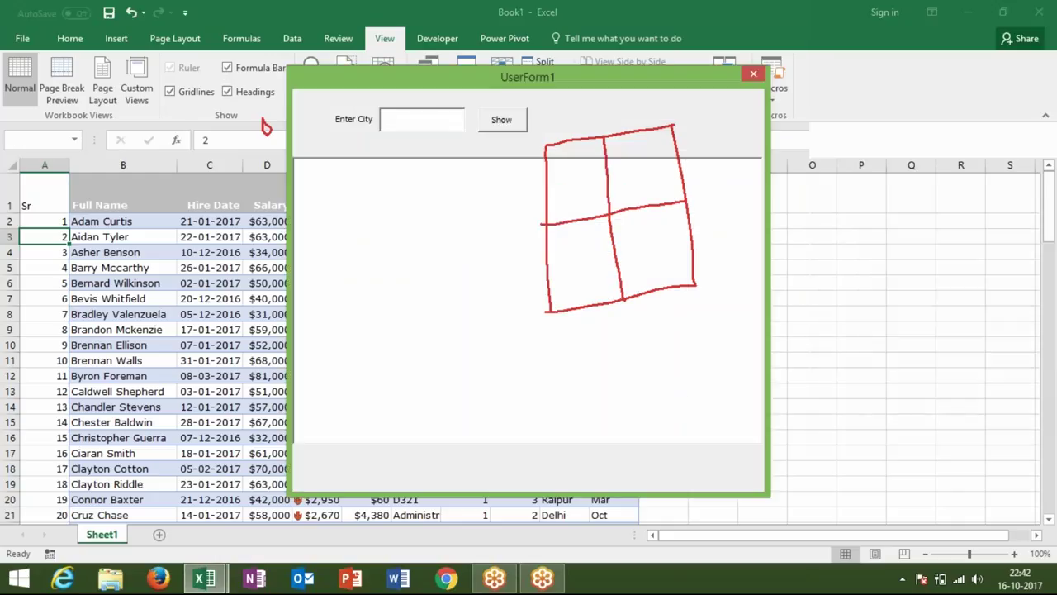
pyautogui.write('DelhiPrivate Sub TextBox1_Change(')
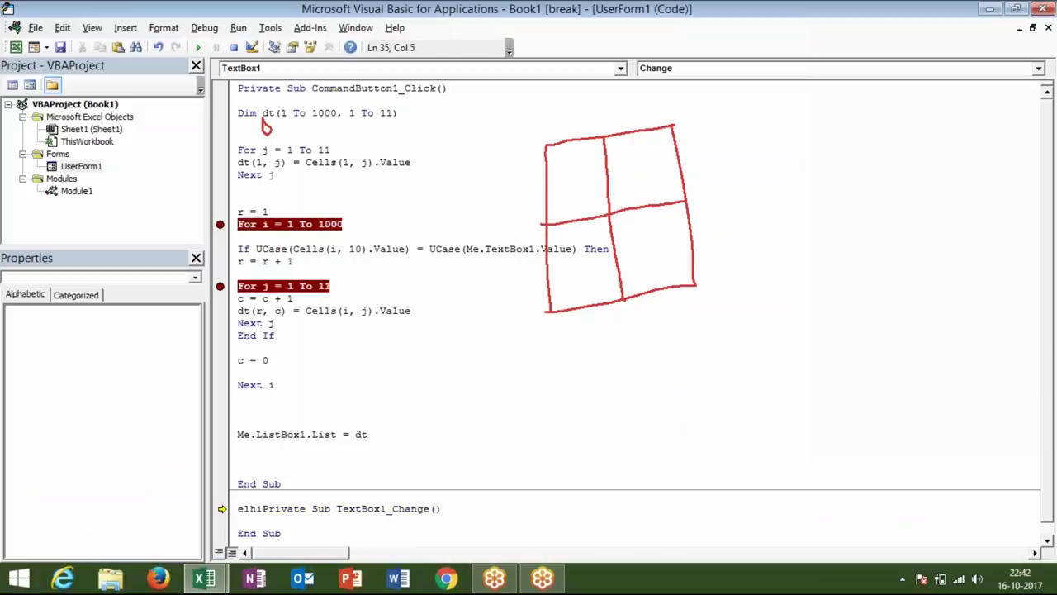
pyautogui.press('F5')
pyautogui.write('e')
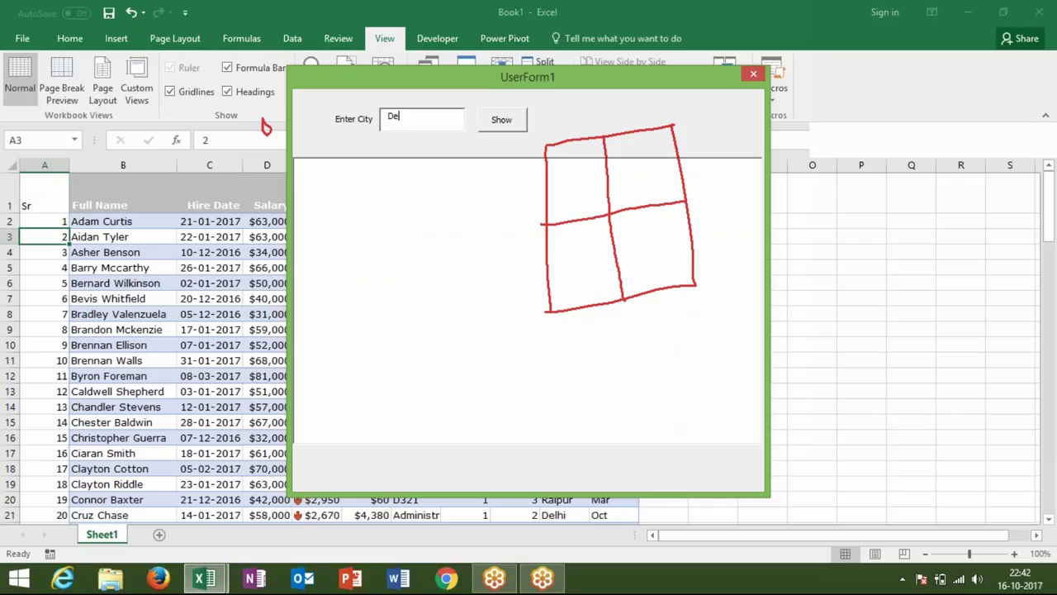
pyautogui.write('lhi')
pyautogui.click(493, 122)
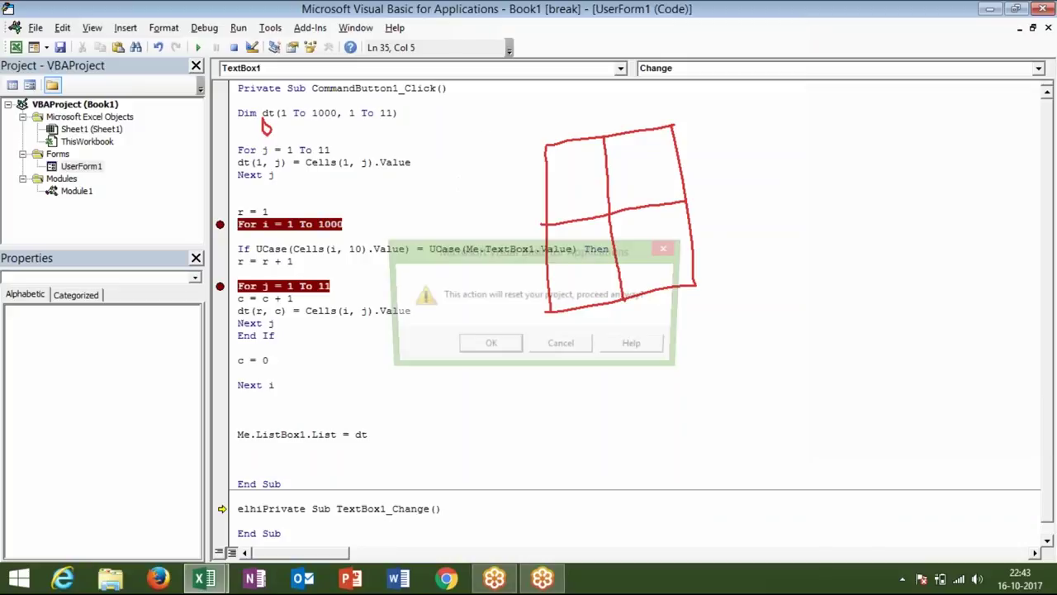
# - Reset the paused run, inspect CommandButton1 and ListBox1 in the designer, and switch back to Excel
pyautogui.click(483, 348)
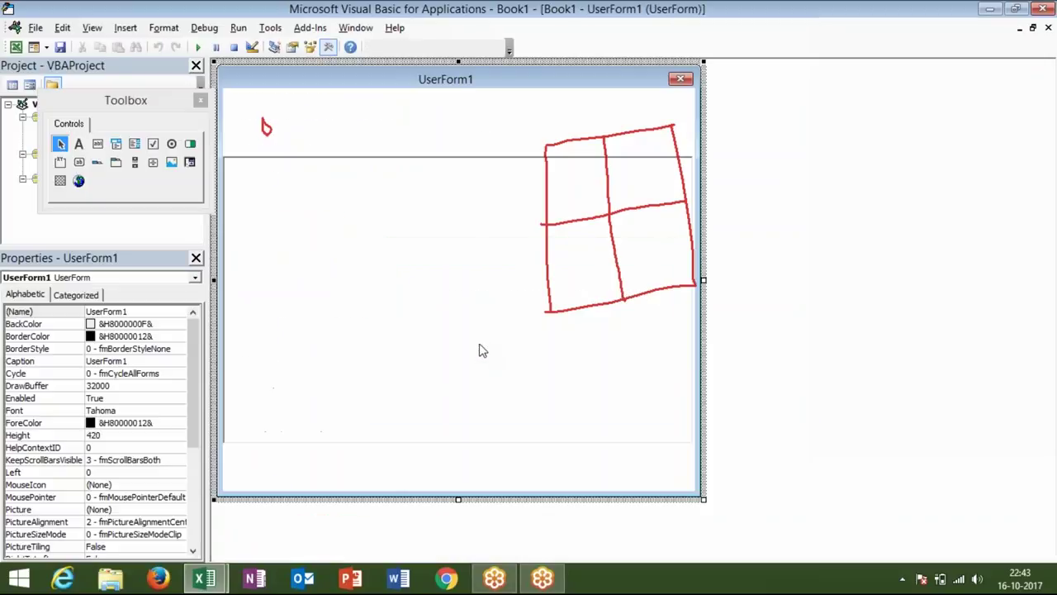
pyautogui.click(436, 118)
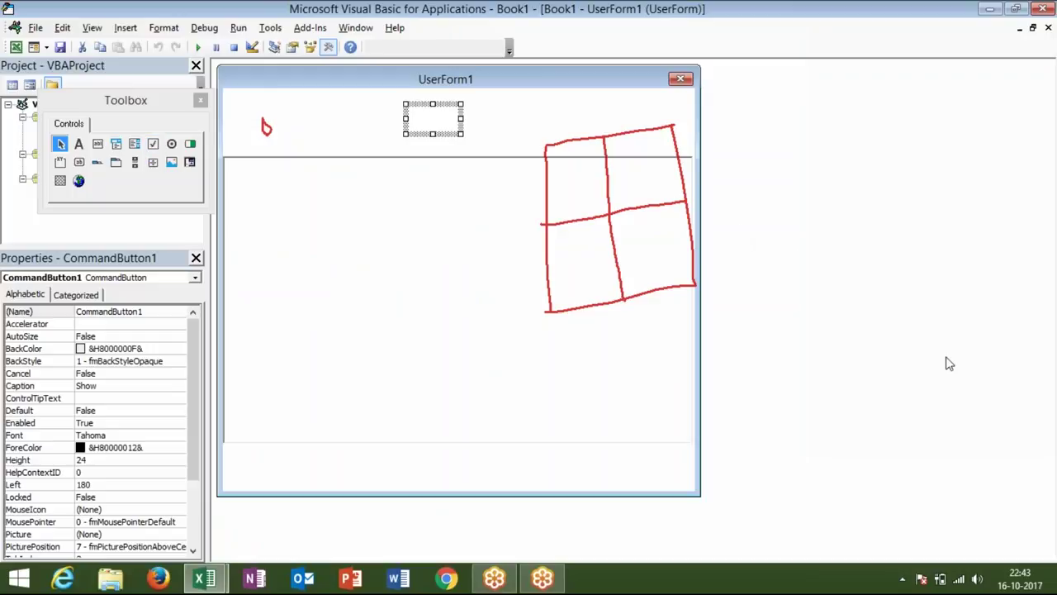
pyautogui.press('Escape')
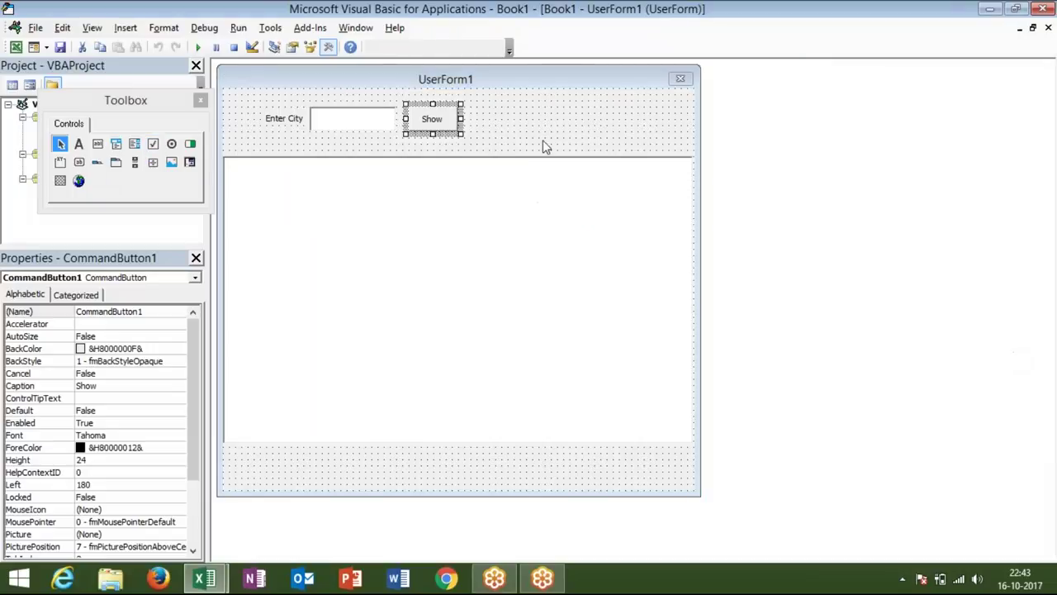
pyautogui.click(439, 222)
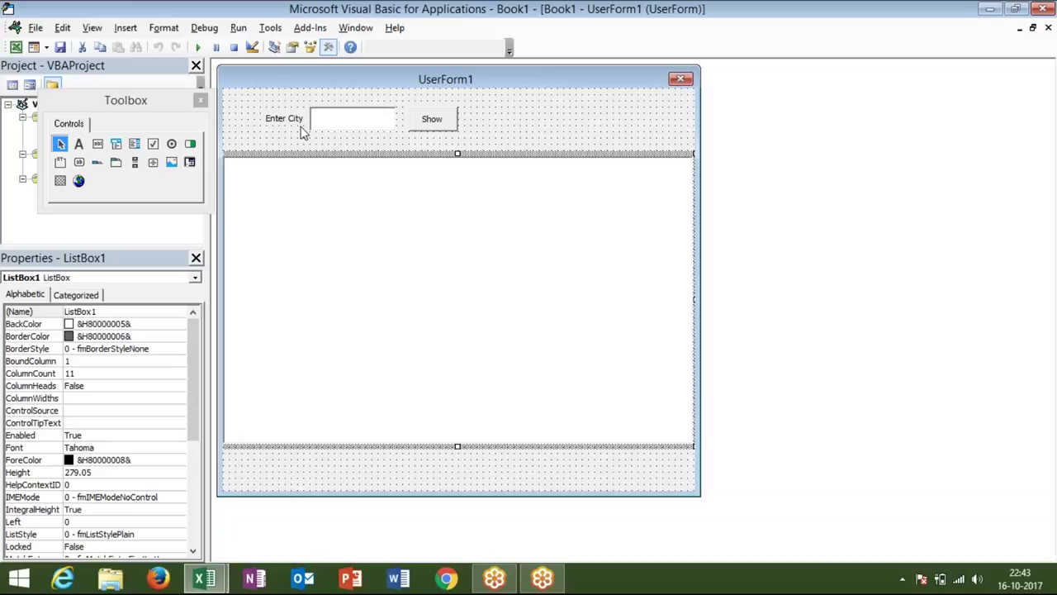
pyautogui.hotkey('alt', 'F11')
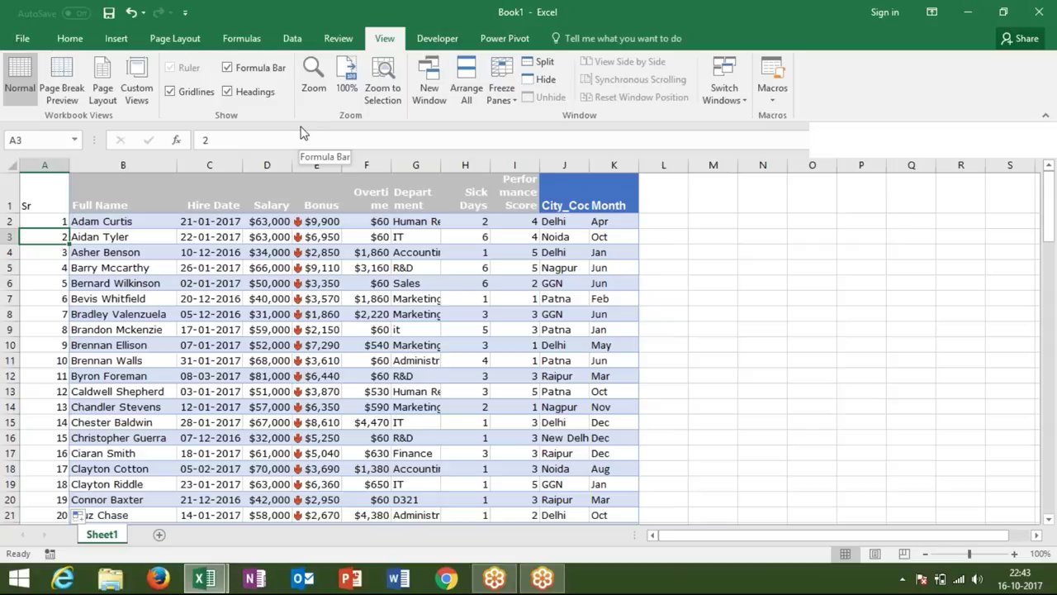
# - From the Developer tab open Visual Basic, select UserForm1 and its city box, and run the form
pyautogui.click(434, 43)
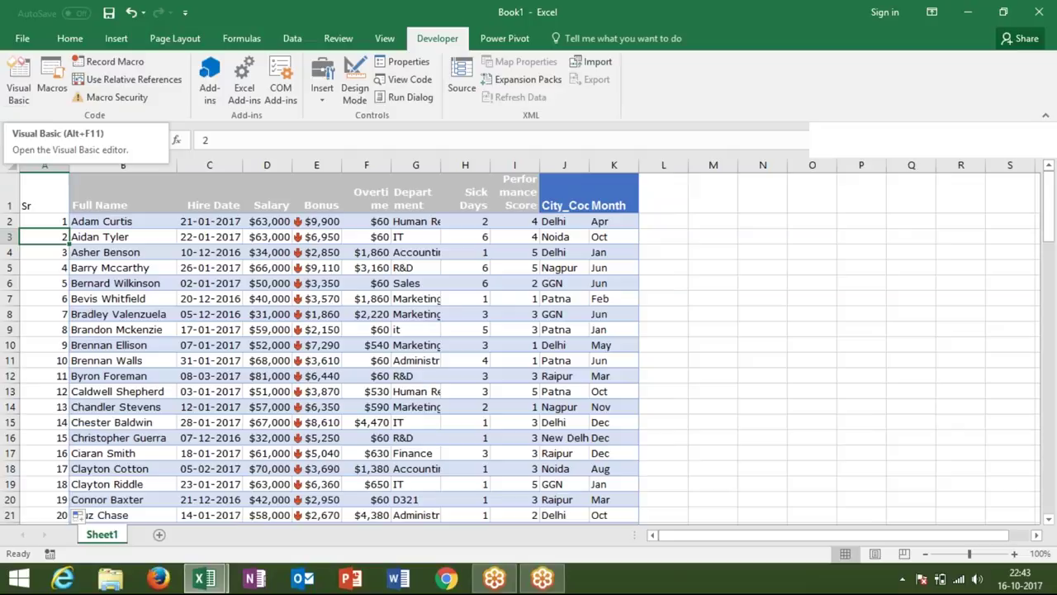
pyautogui.click(29, 104)
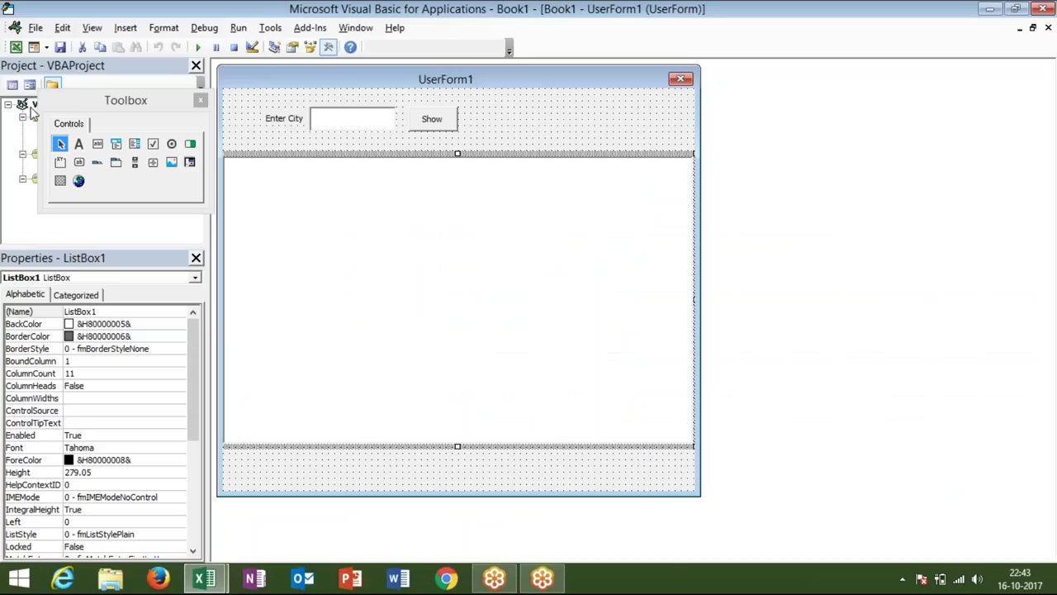
pyautogui.click(260, 141)
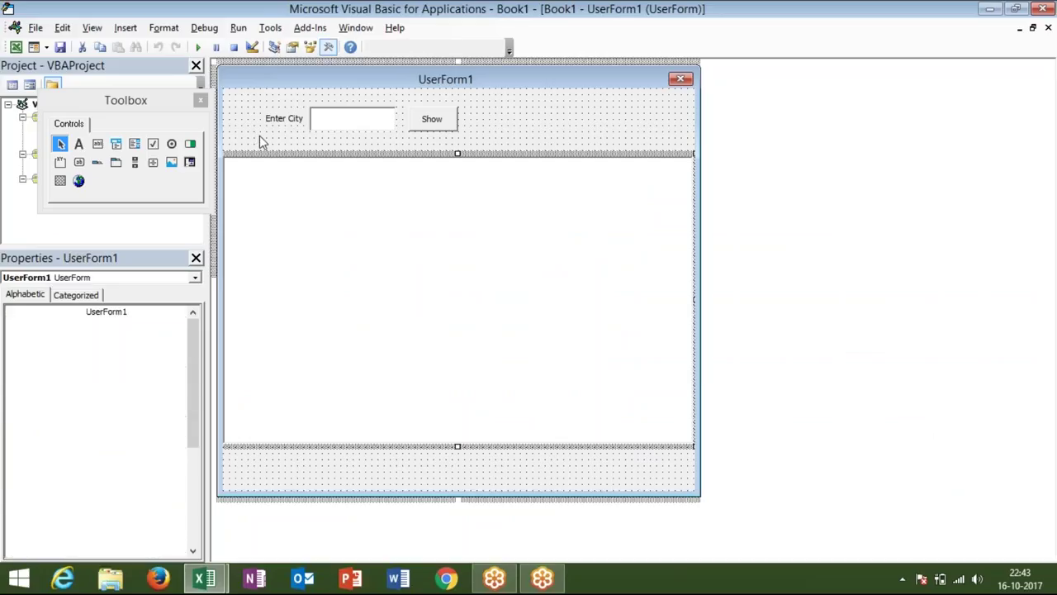
pyautogui.click(347, 132)
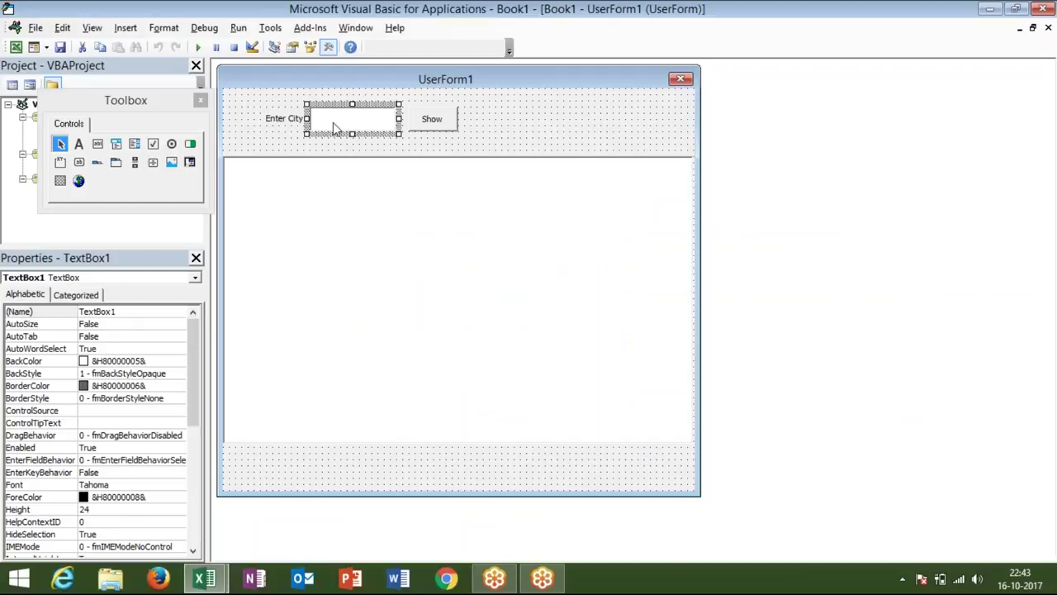
pyautogui.click(199, 47)
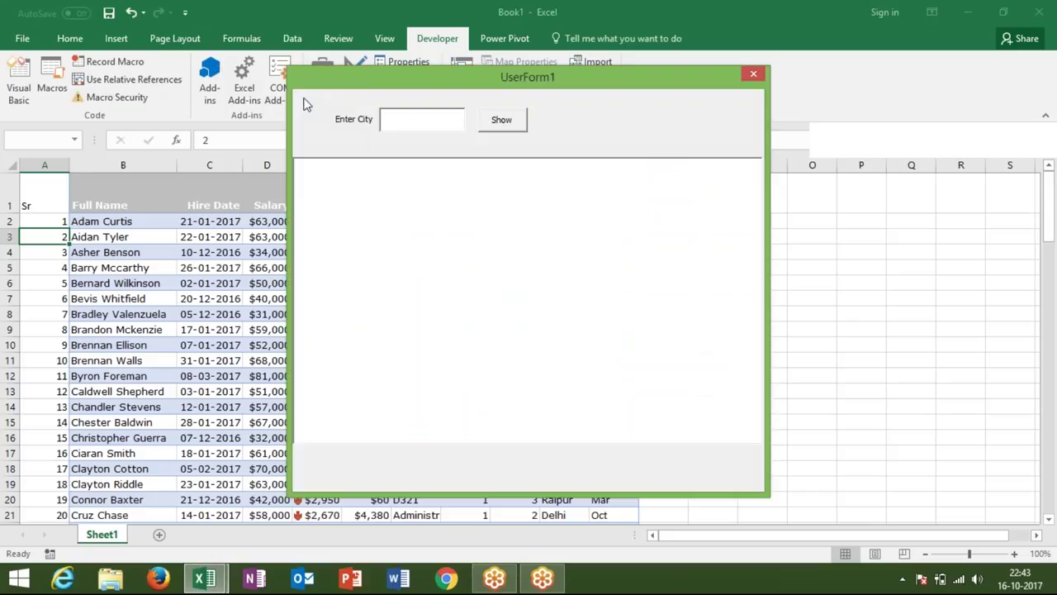
pyautogui.click(385, 119)
# - Enter delhi, dismiss the compile error, delete the stray elhi before TextBox1_Change, and reset
pyautogui.write('delhi')
pyautogui.click(519, 119)
pyautogui.click(537, 350)
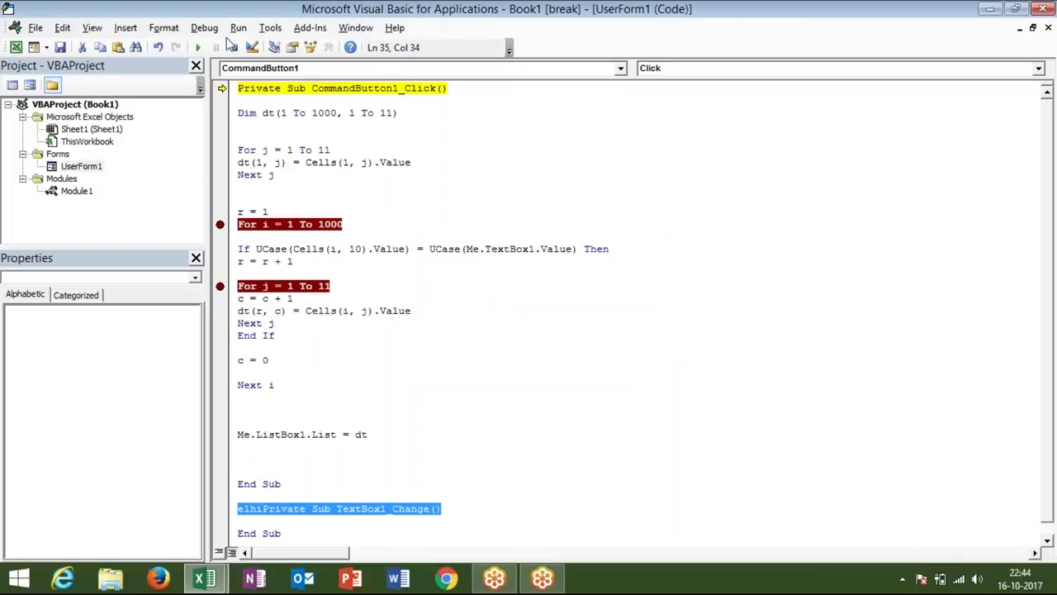
pyautogui.click(344, 483)
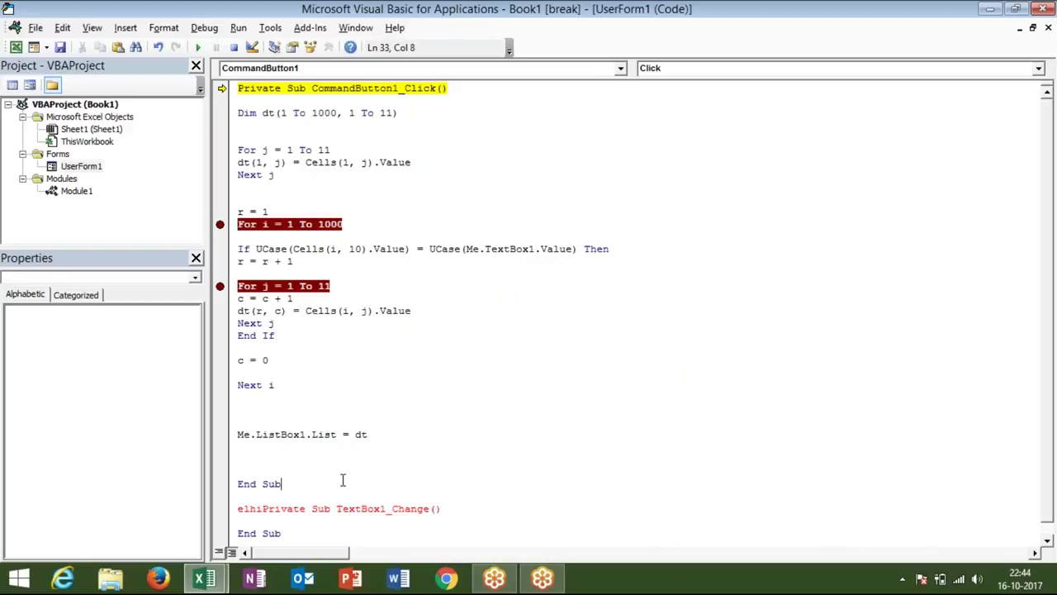
pyautogui.click(261, 508)
pyautogui.press('BackSpace')
pyautogui.press('BackSpace')
pyautogui.press('BackSpace')
pyautogui.press('BackSpace')
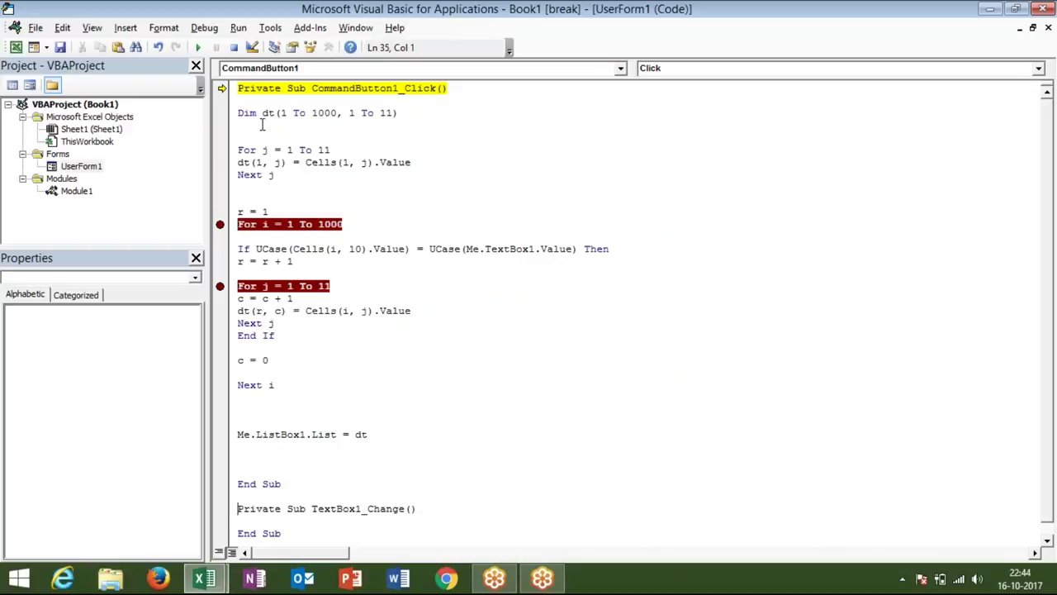
pyautogui.click(235, 48)
# - Run UserForm1, search for the city ggn, and reset the paused run
pyautogui.click(199, 47)
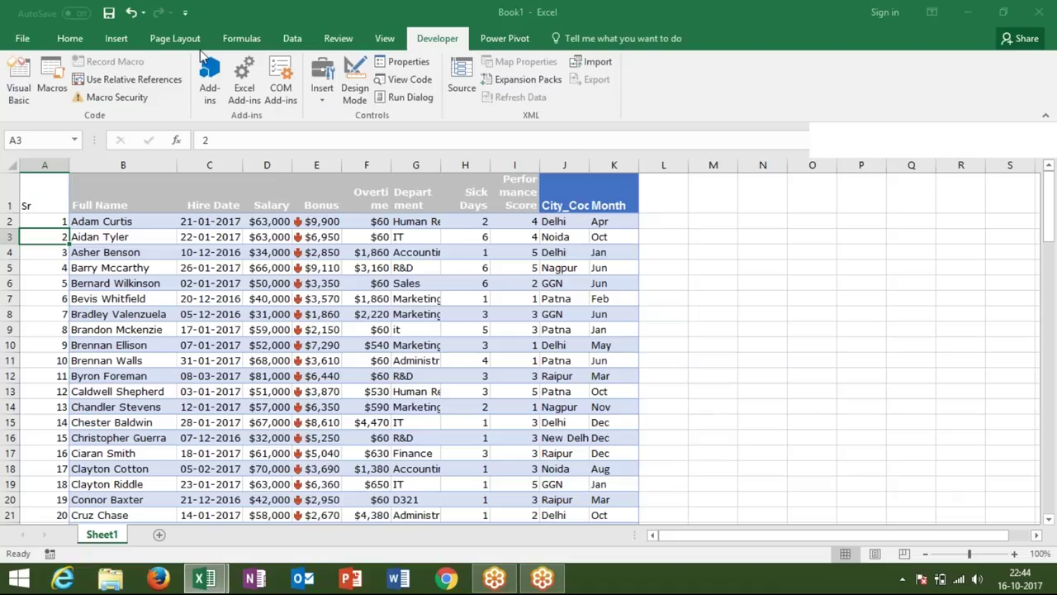
pyautogui.click(419, 122)
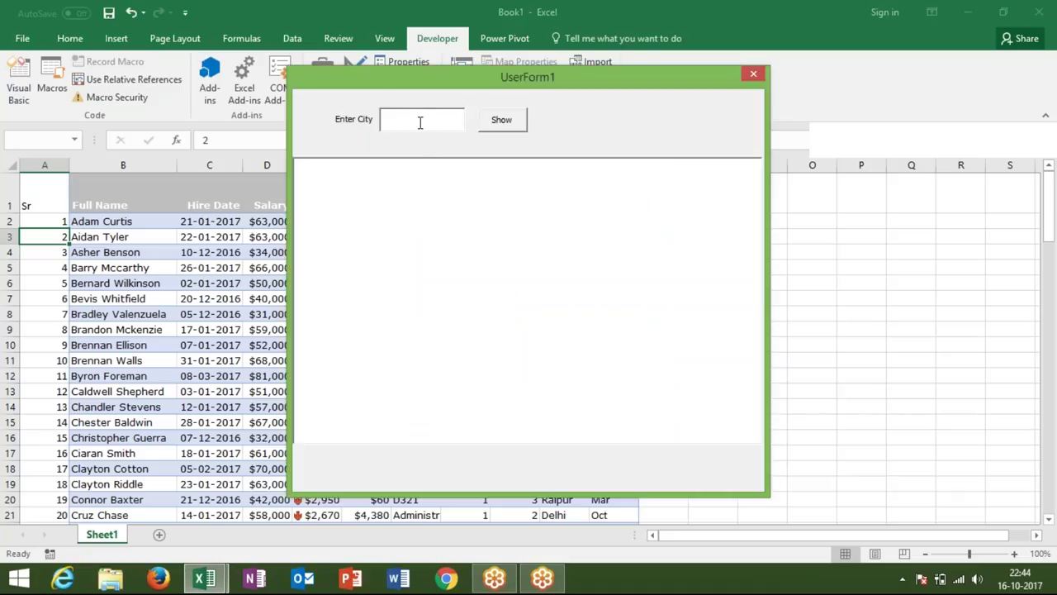
pyautogui.write('ggn')
pyautogui.click(511, 121)
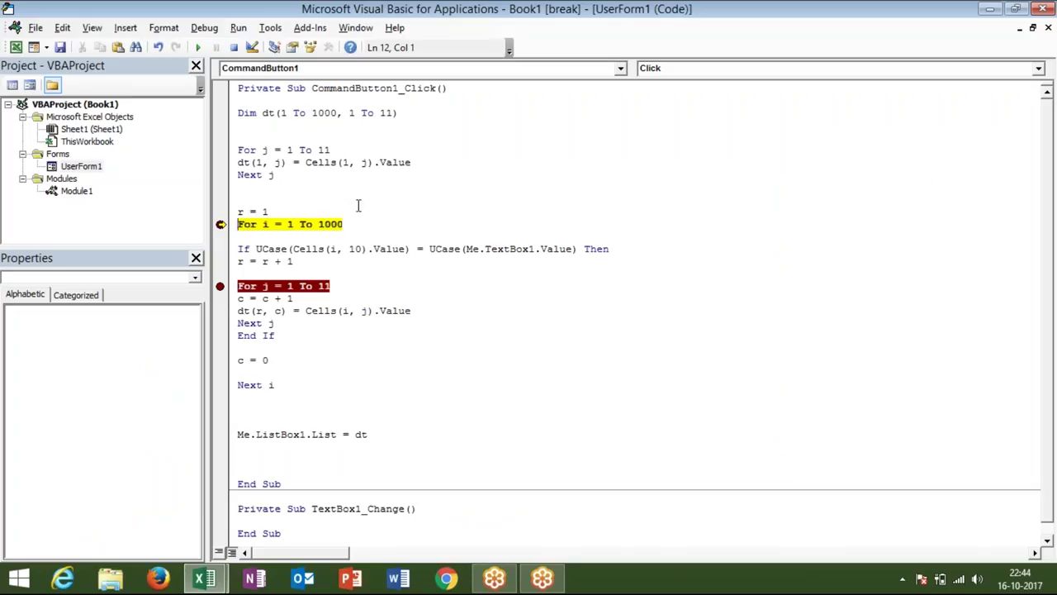
pyautogui.click(235, 47)
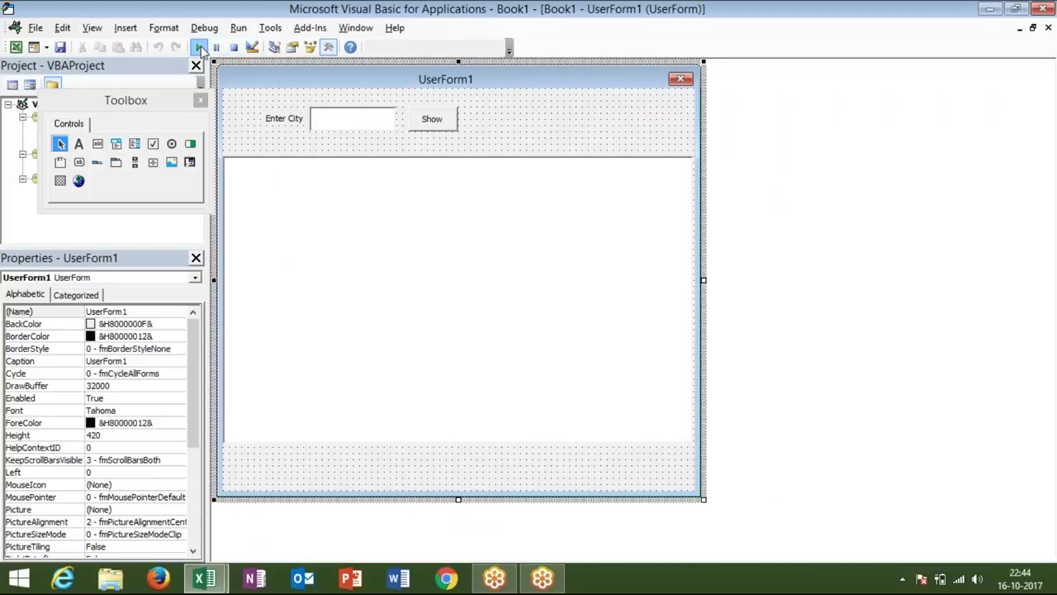
# - Repeat the ggn city search twice more, resetting each paused run
pyautogui.click(199, 47)
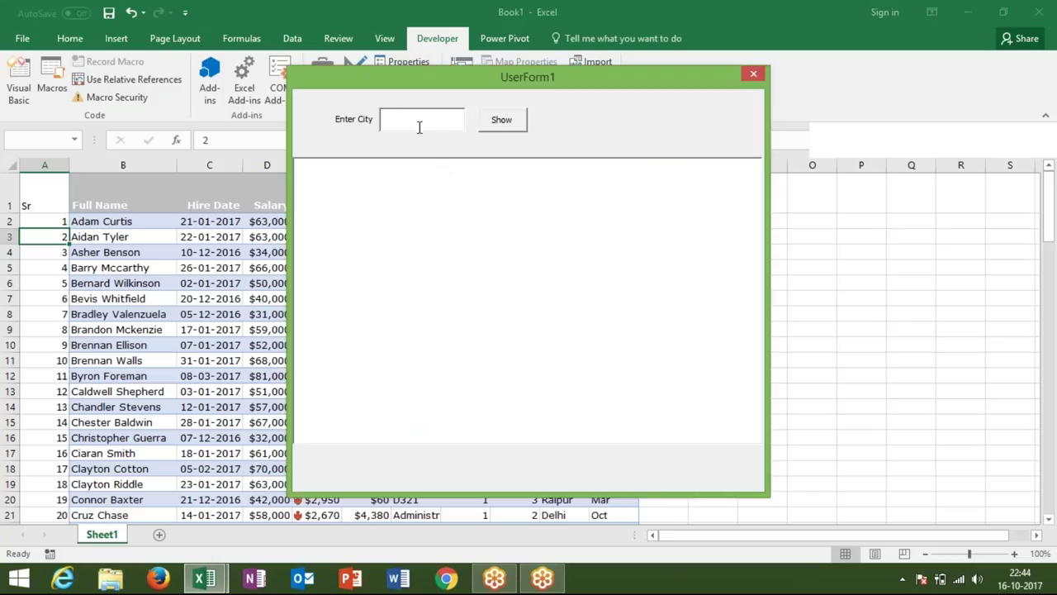
pyautogui.write('ggn')
pyautogui.click(510, 124)
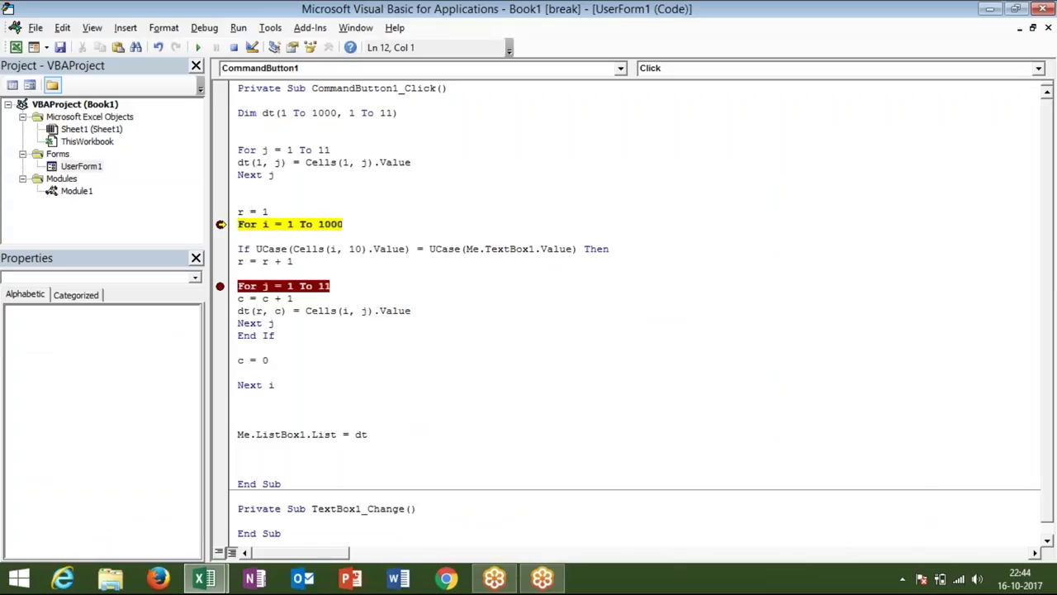
pyautogui.click(234, 47)
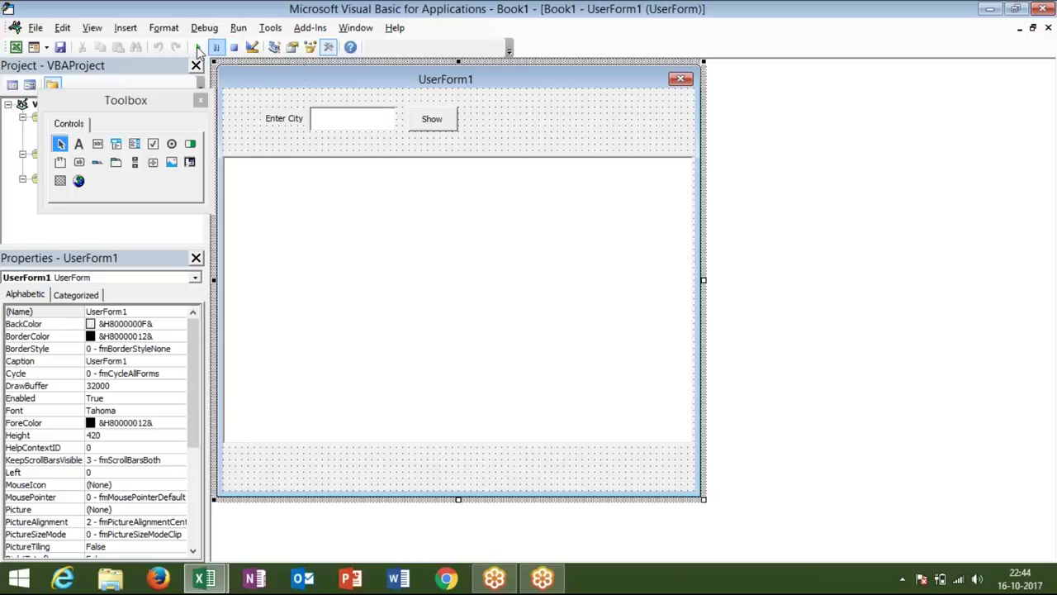
pyautogui.click(198, 48)
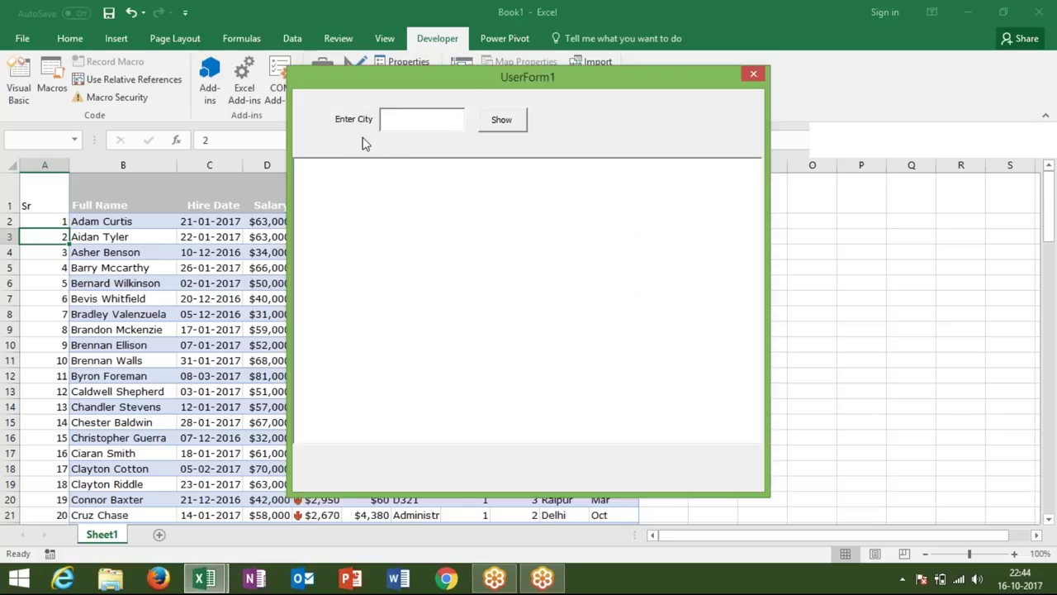
pyautogui.click(388, 117)
pyautogui.write('ggn')
pyautogui.click(496, 122)
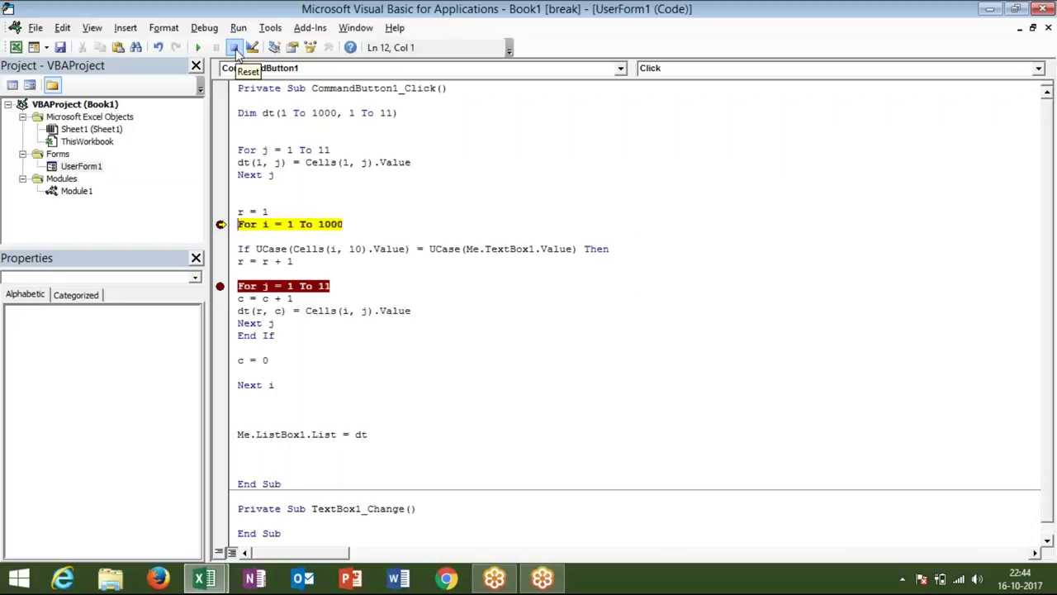
pyautogui.click(236, 49)
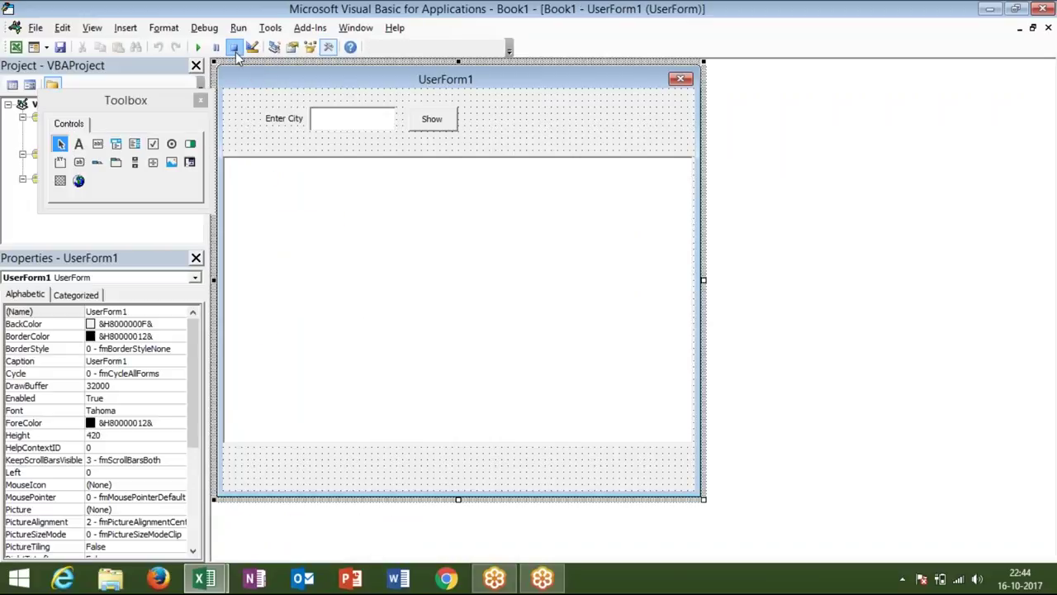
# - Search ggn again to hit the breakpoint and move execution to the ListBox assignment line
pyautogui.click(198, 48)
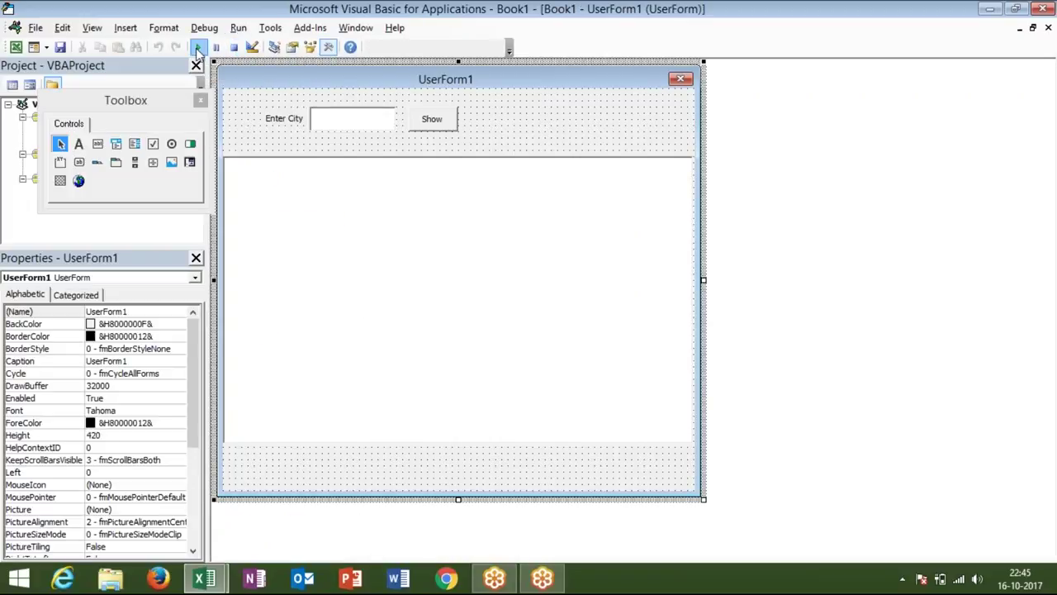
pyautogui.click(398, 121)
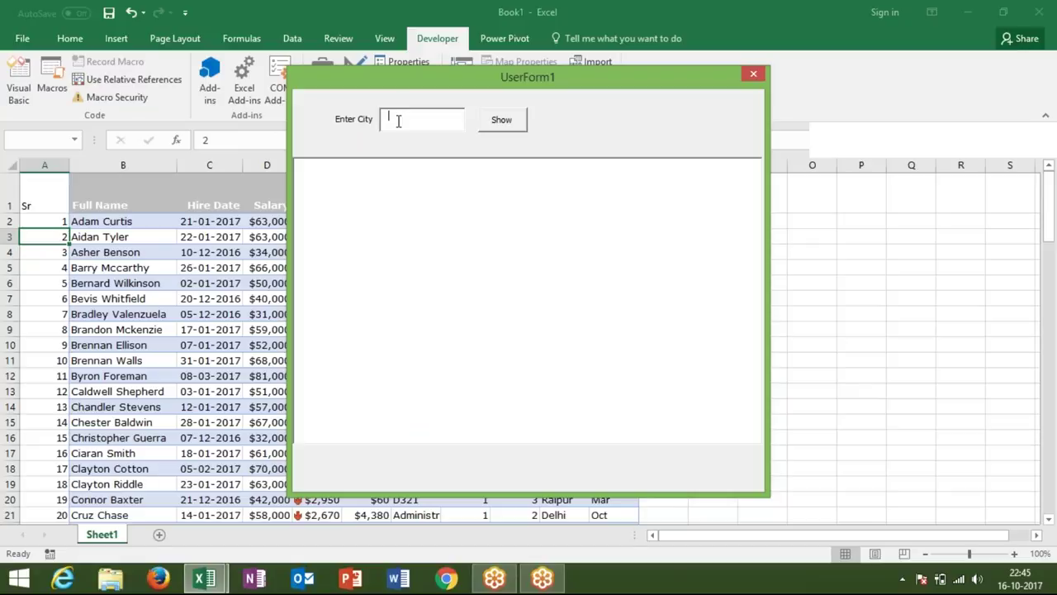
pyautogui.write('ggn')
pyautogui.click(493, 129)
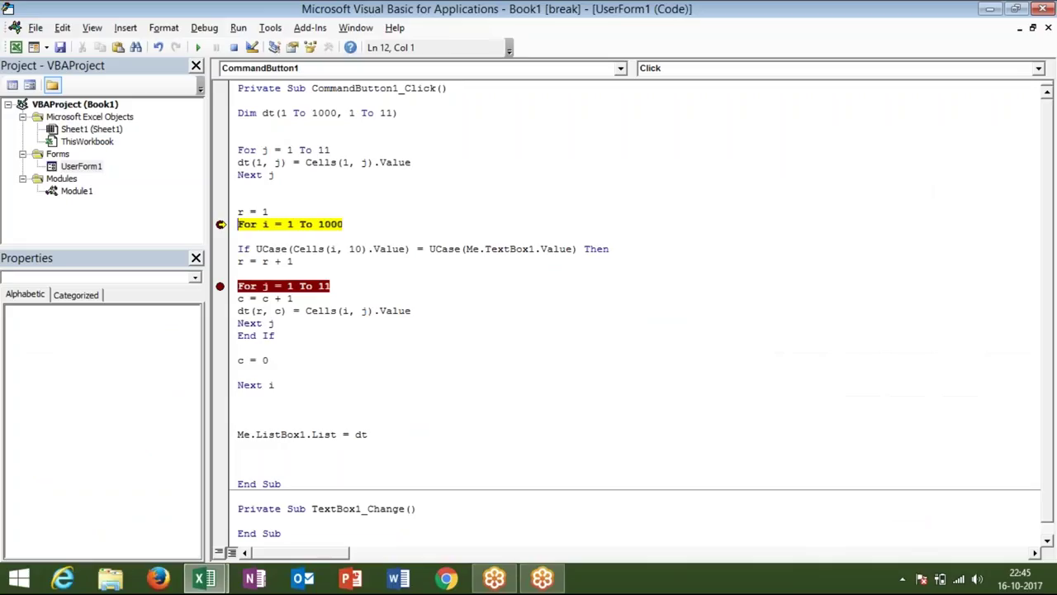
pyautogui.click(378, 249)
pyautogui.click(345, 248)
pyautogui.moveTo(223, 224); pyautogui.dragTo(222, 375)
pyautogui.moveTo(223, 375); pyautogui.dragTo(223, 435)
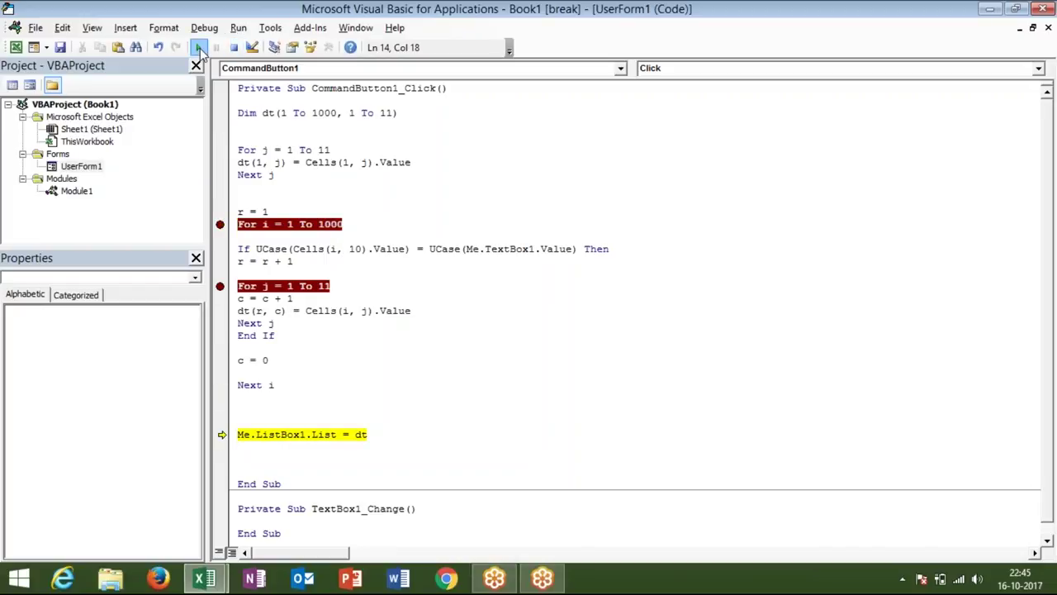
# - Resume the code, search ggn once more, and reset back to the form design
pyautogui.click(199, 47)
pyautogui.click(518, 126)
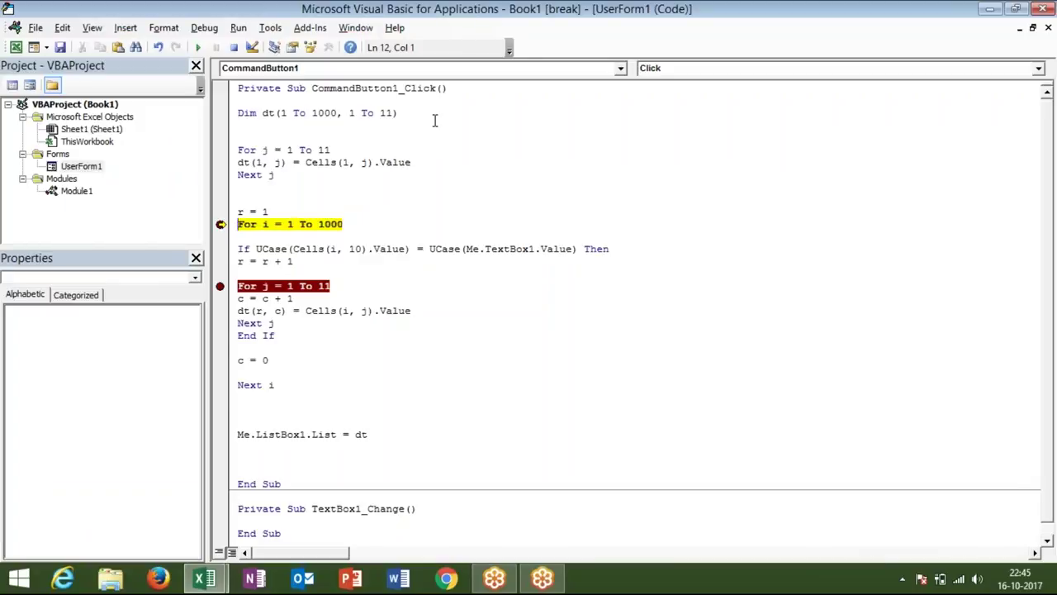
pyautogui.click(234, 47)
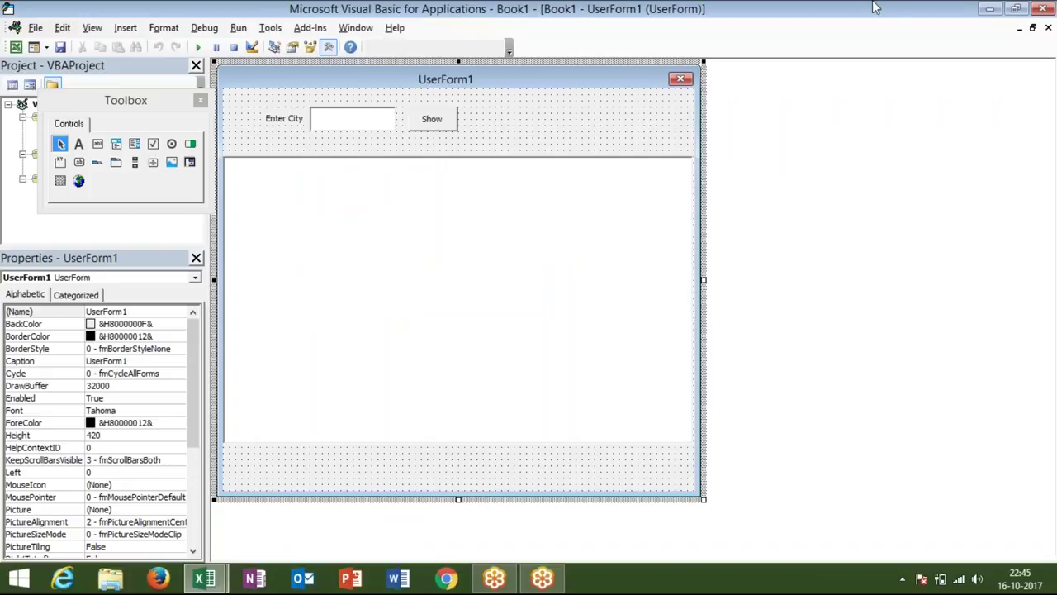
# - Close the VBA editor and save to the Desktop as list.xlsm, confirming the replacement
pyautogui.click(1045, 9)
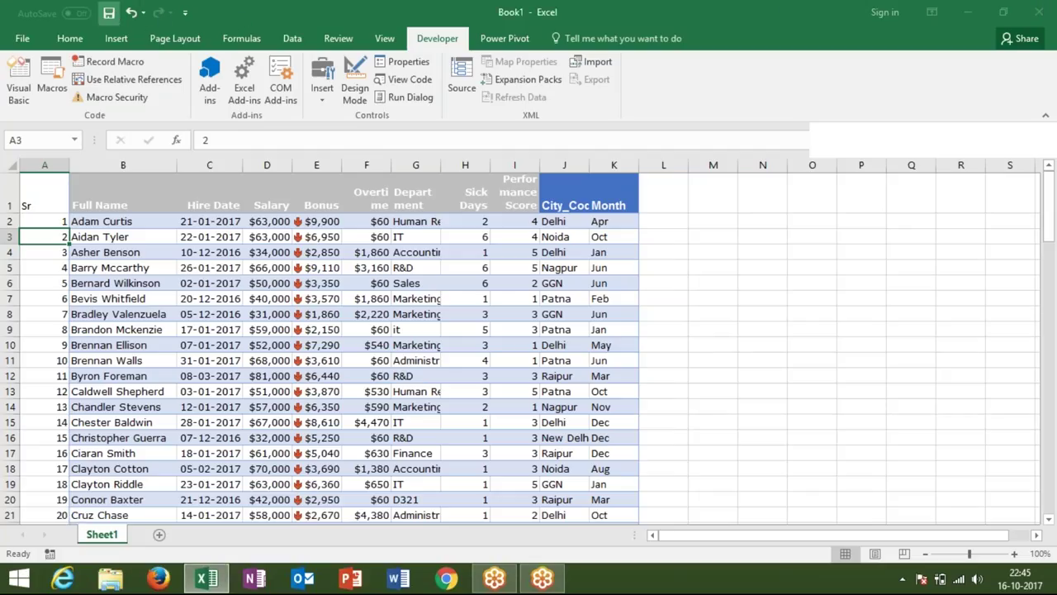
pyautogui.hotkey('ctrl', 's')
pyautogui.click(182, 258)
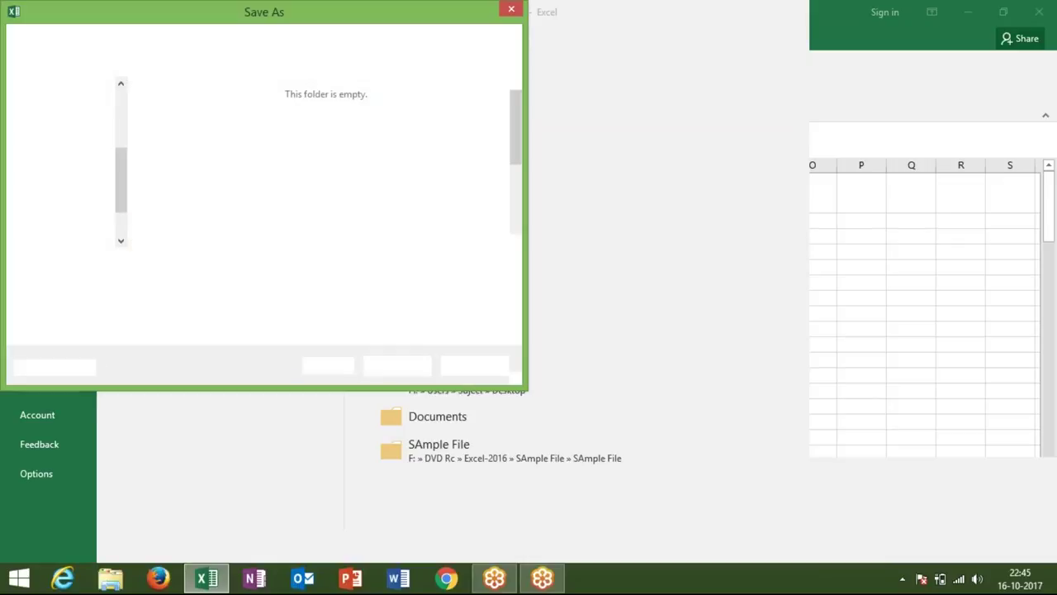
pyautogui.click(89, 201)
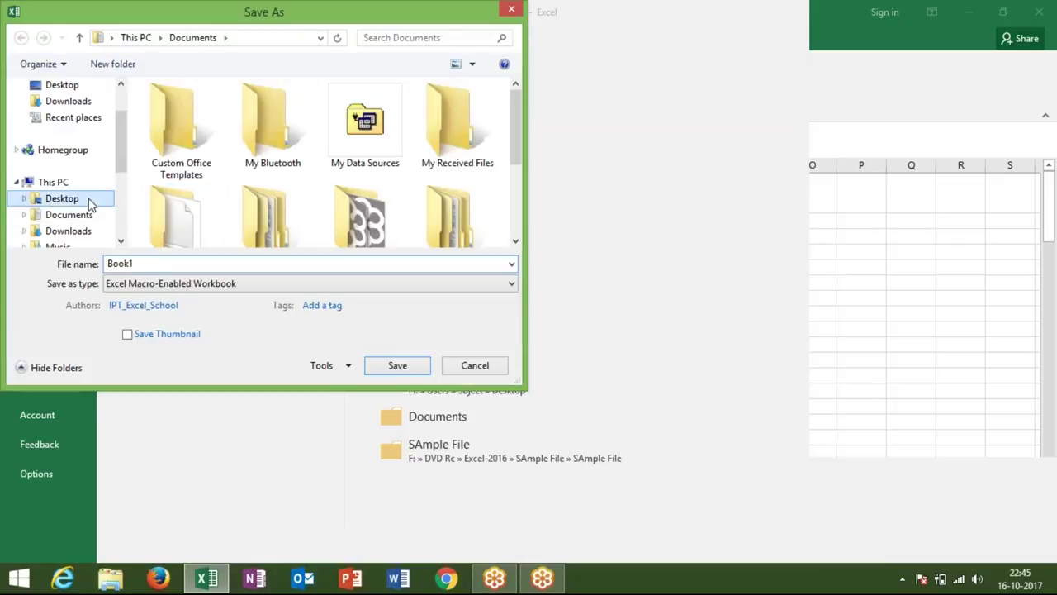
pyautogui.write('li')
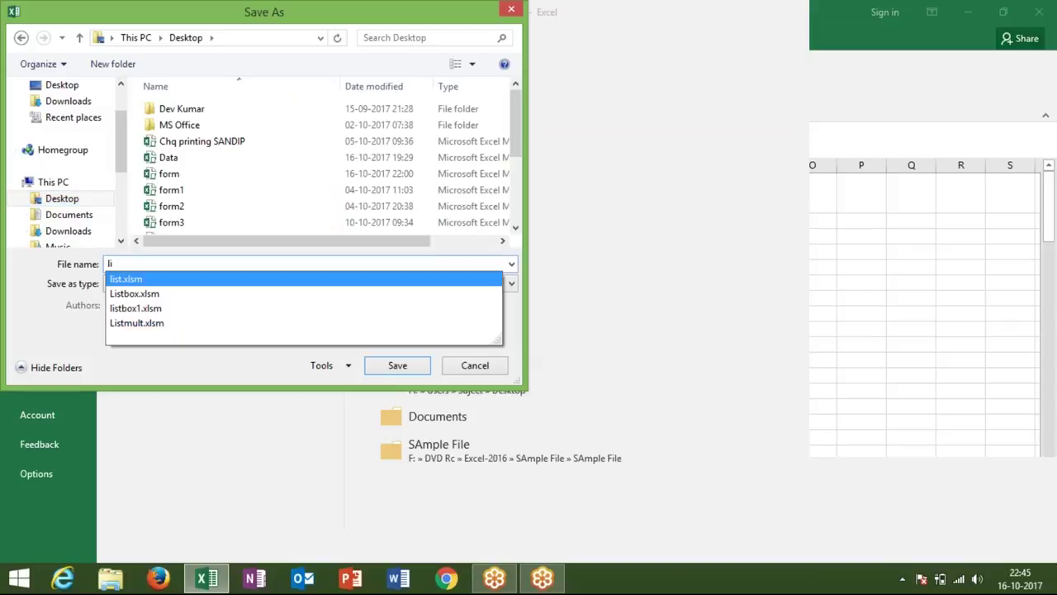
pyautogui.click(124, 280)
pyautogui.click(416, 369)
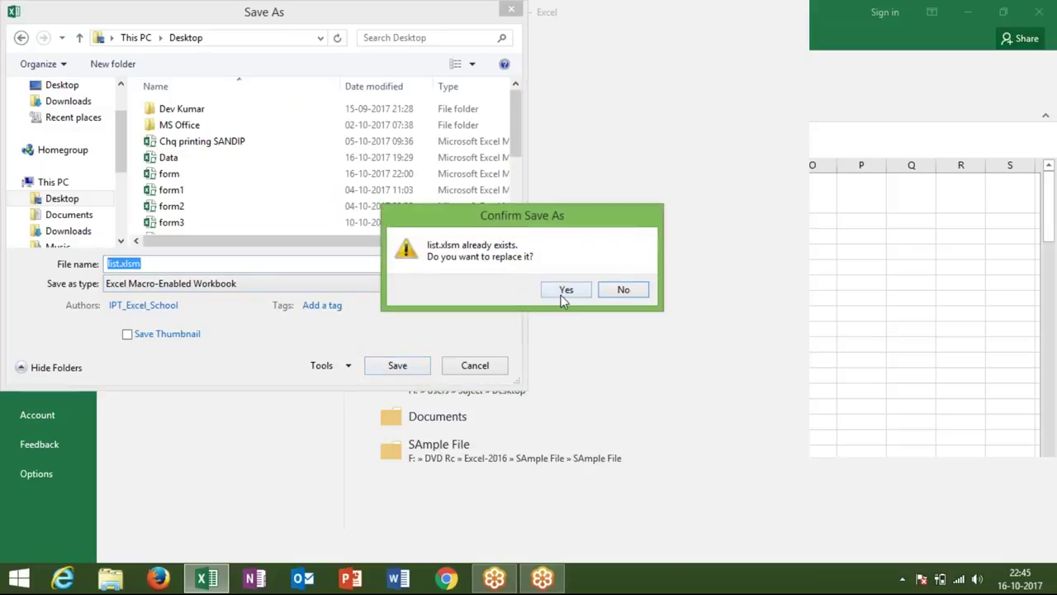
pyautogui.click(565, 290)
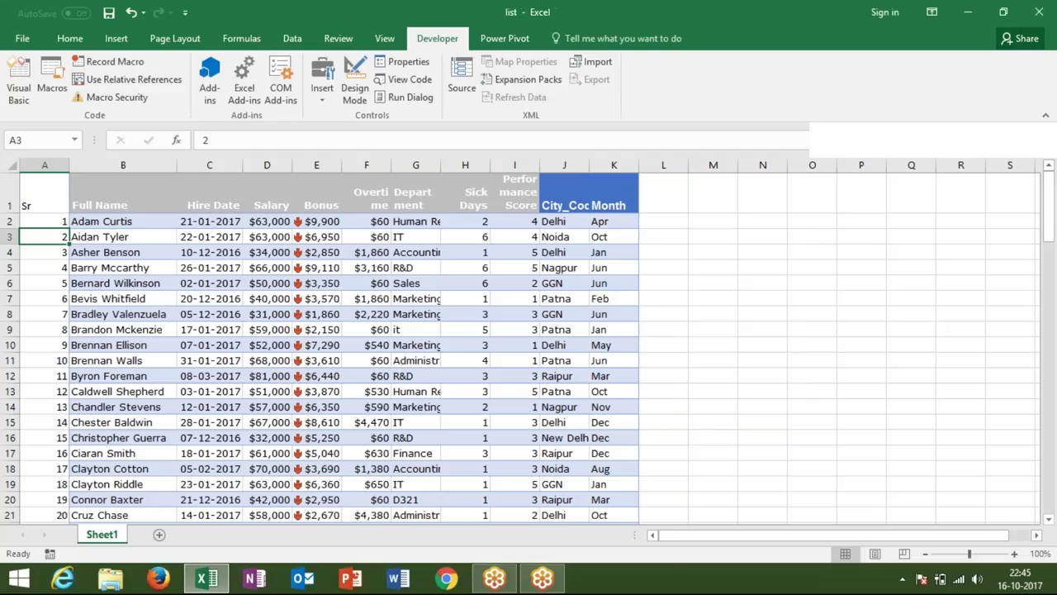
# - Run UserForm1 with ggn, then close the paused editor and accept stopping the debugger
pyautogui.click(52, 87)
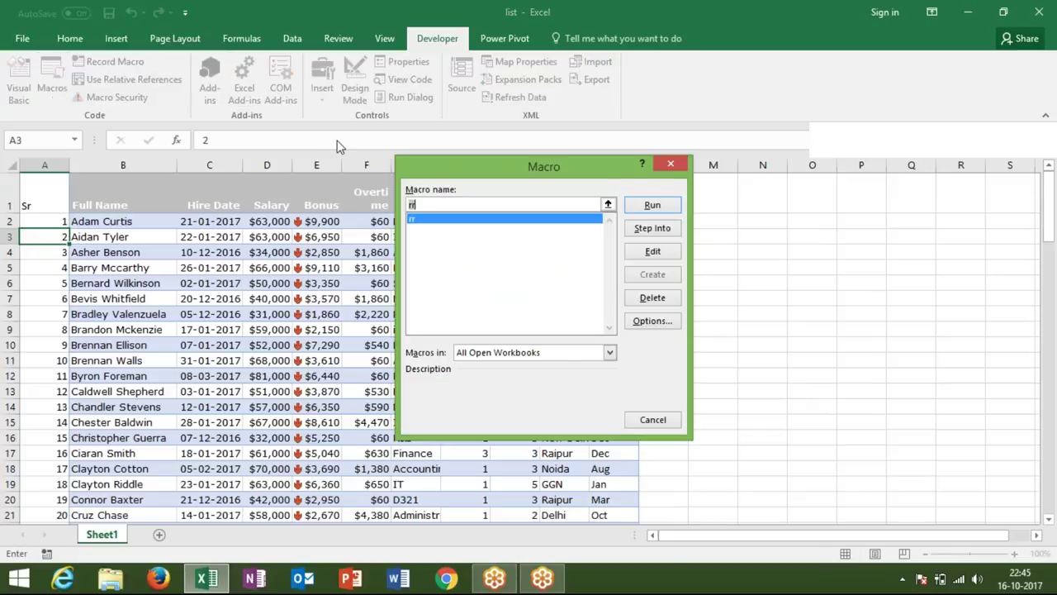
pyautogui.press('Escape')
pyautogui.click(26, 77)
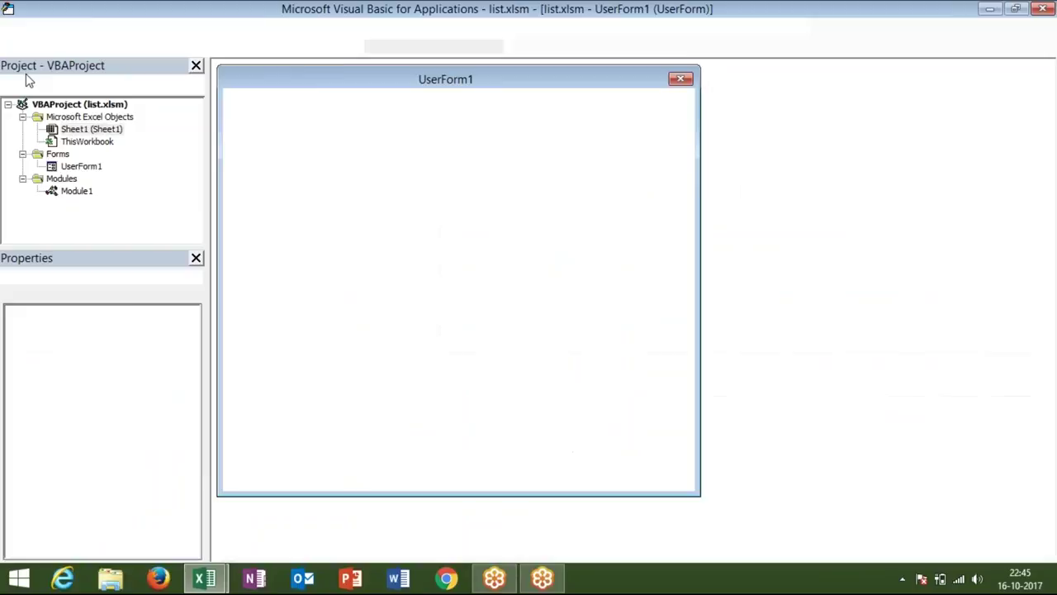
pyautogui.click(198, 51)
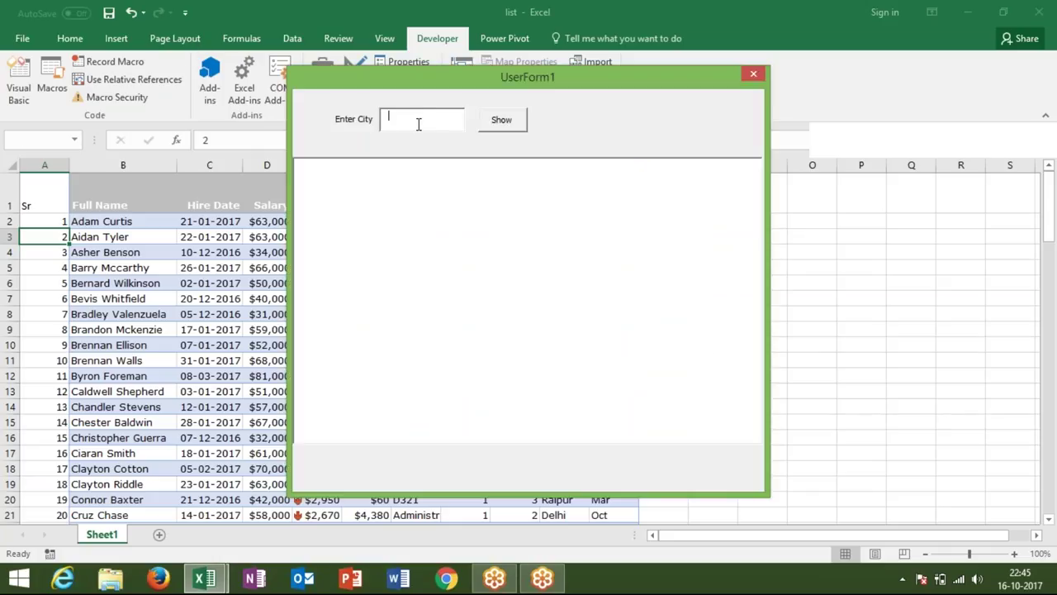
pyautogui.write('ggn')
pyautogui.click(500, 121)
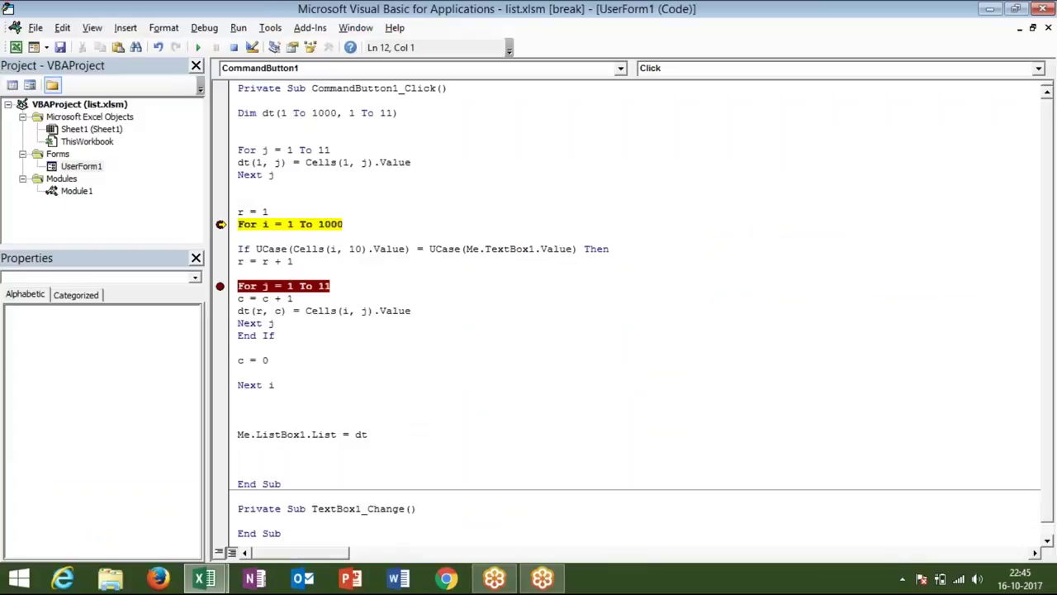
pyautogui.click(1046, 8)
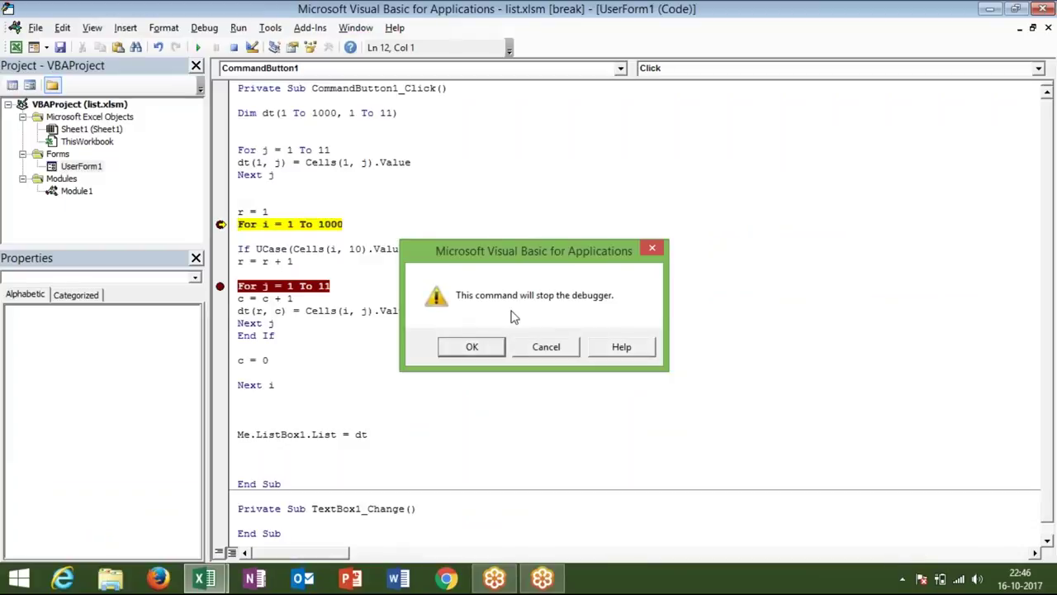
pyautogui.click(471, 347)
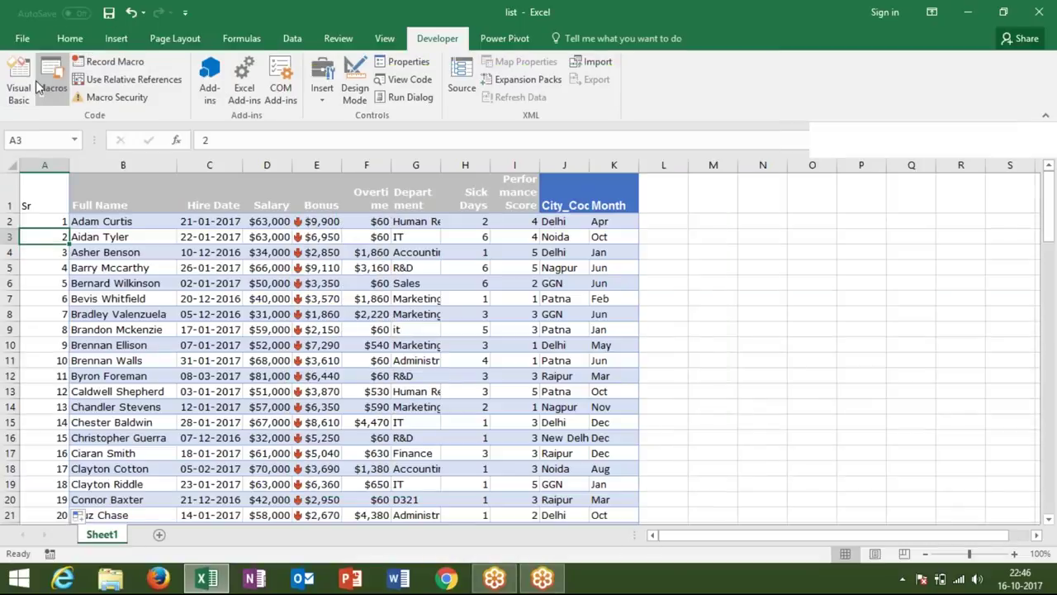
# - Repeat the ggn run, stop the debugger when closing the editor, and exit Excel
pyautogui.click(27, 94)
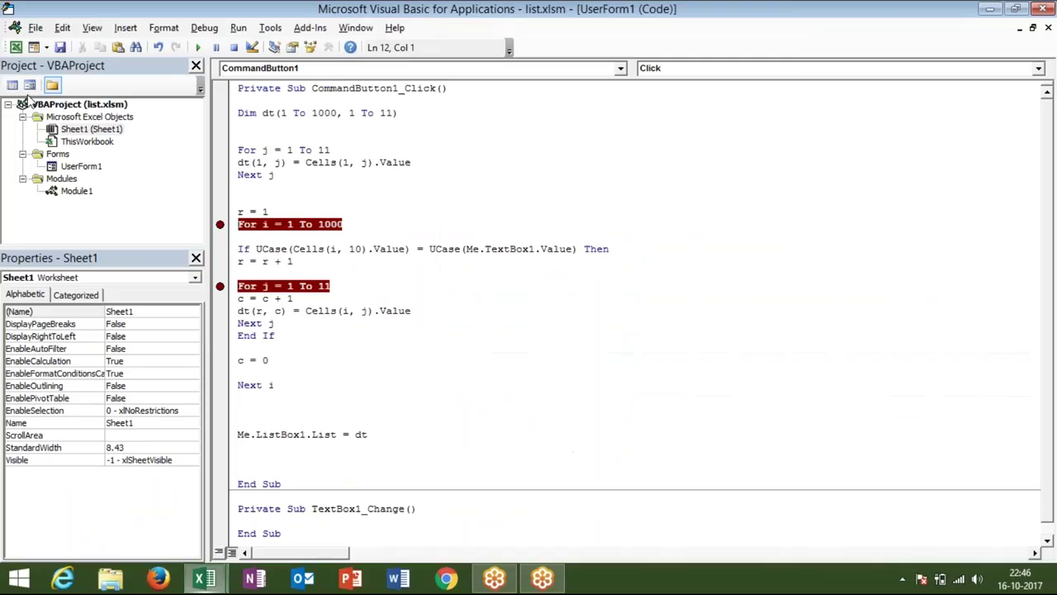
pyautogui.click(200, 48)
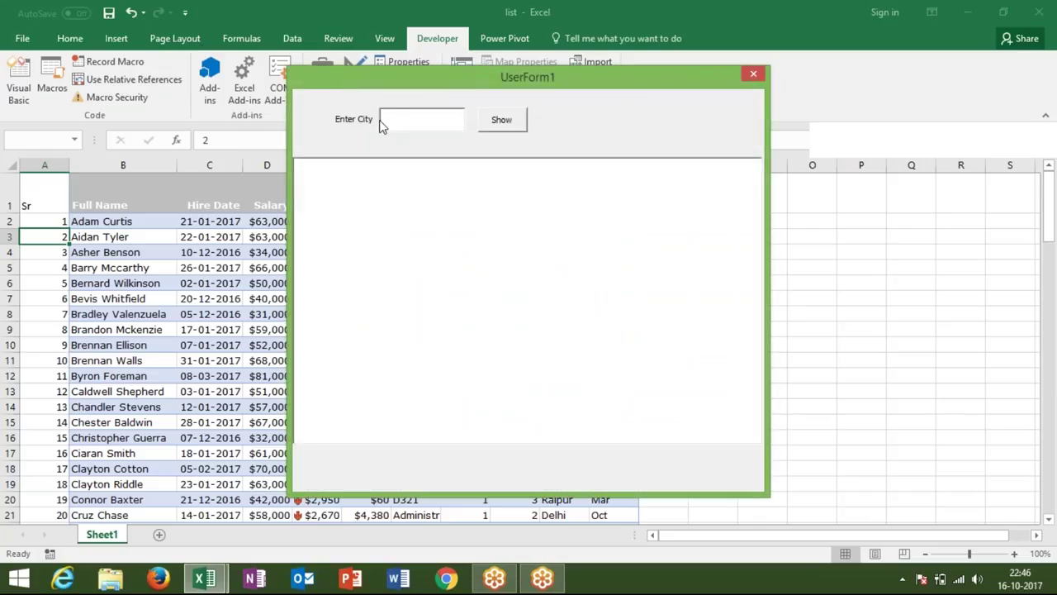
pyautogui.write('ggn')
pyautogui.click(488, 120)
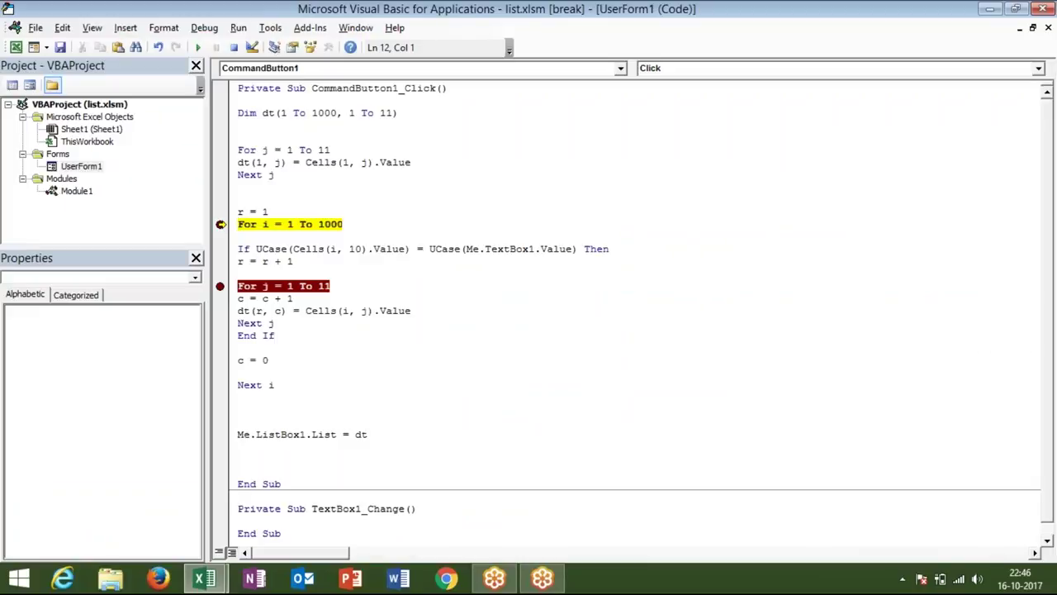
pyautogui.click(1047, 8)
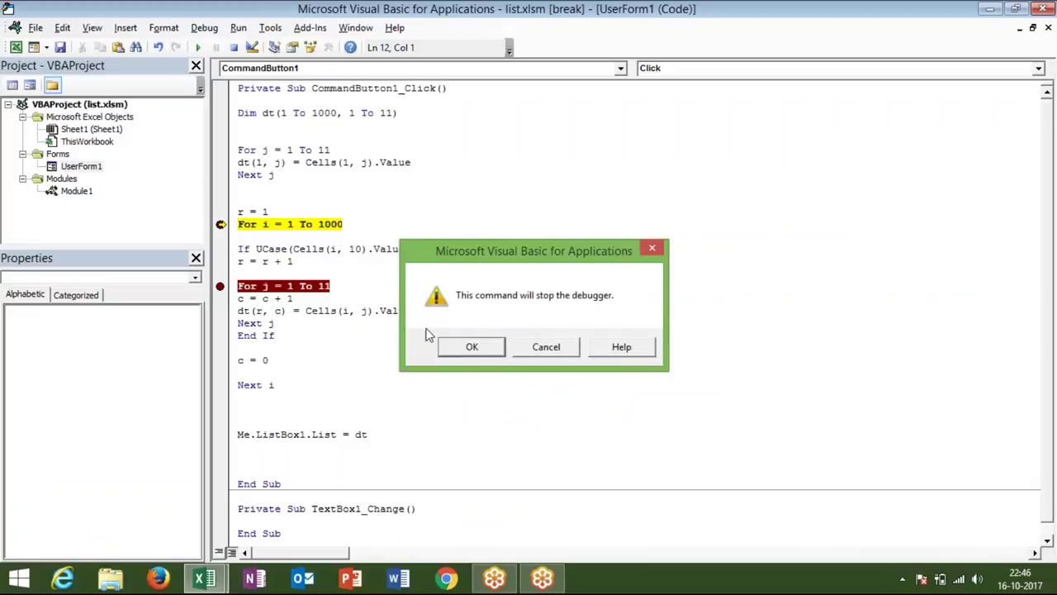
pyautogui.click(486, 353)
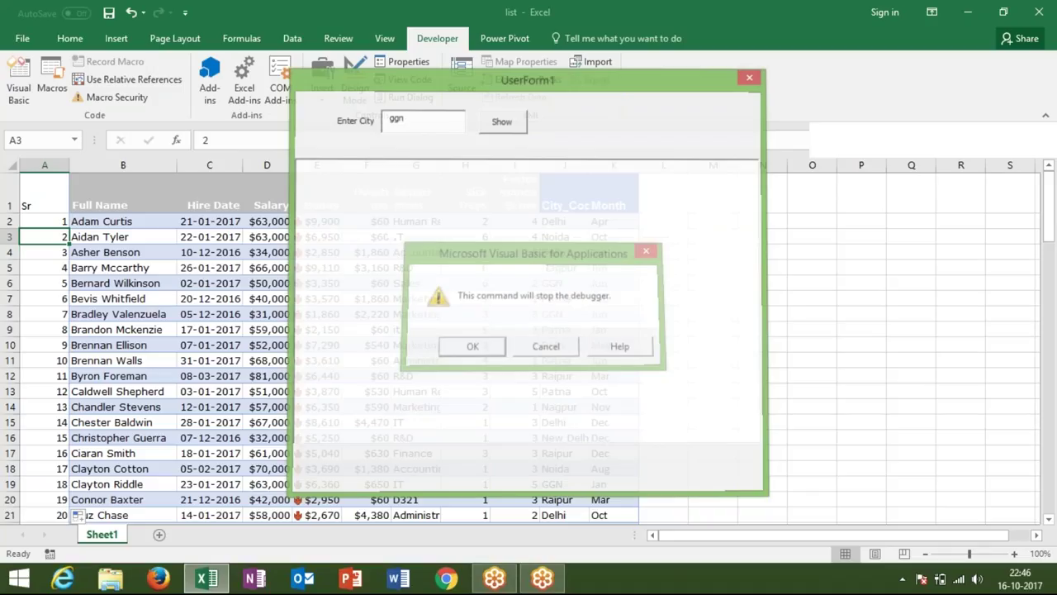
pyautogui.hotkey('alt', 'F4')
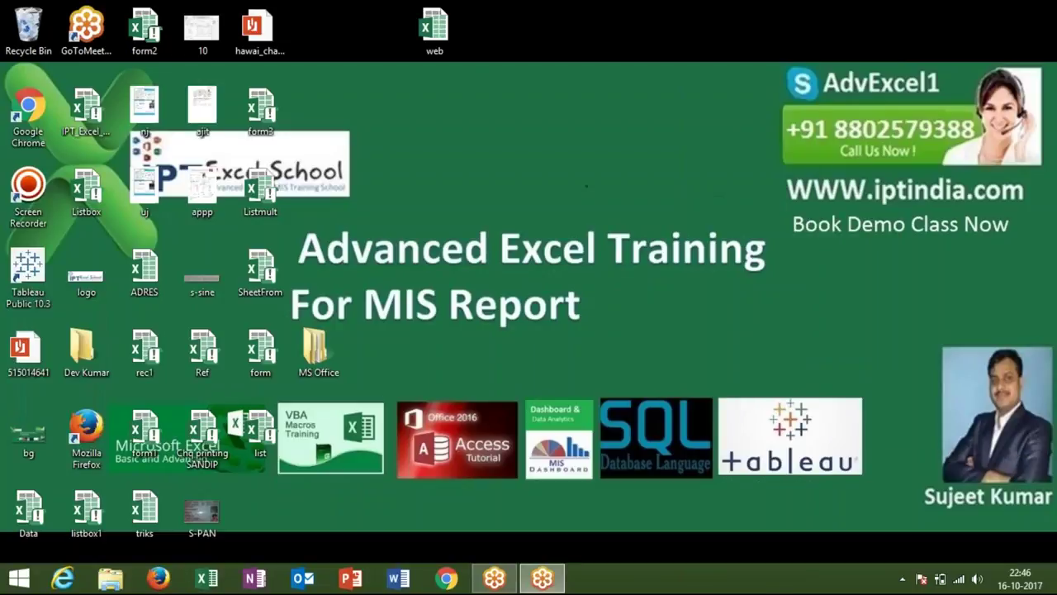
# - Decline Firefox's default-browser prompt, close Firefox, and start Chrome on a new tab
pyautogui.click(176, 580)
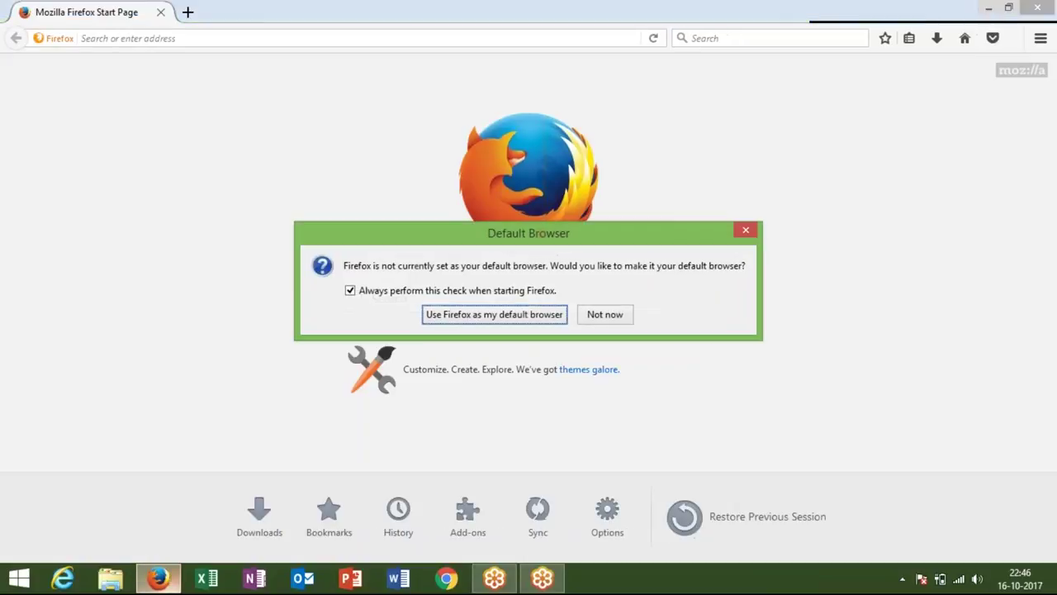
pyautogui.click(626, 313)
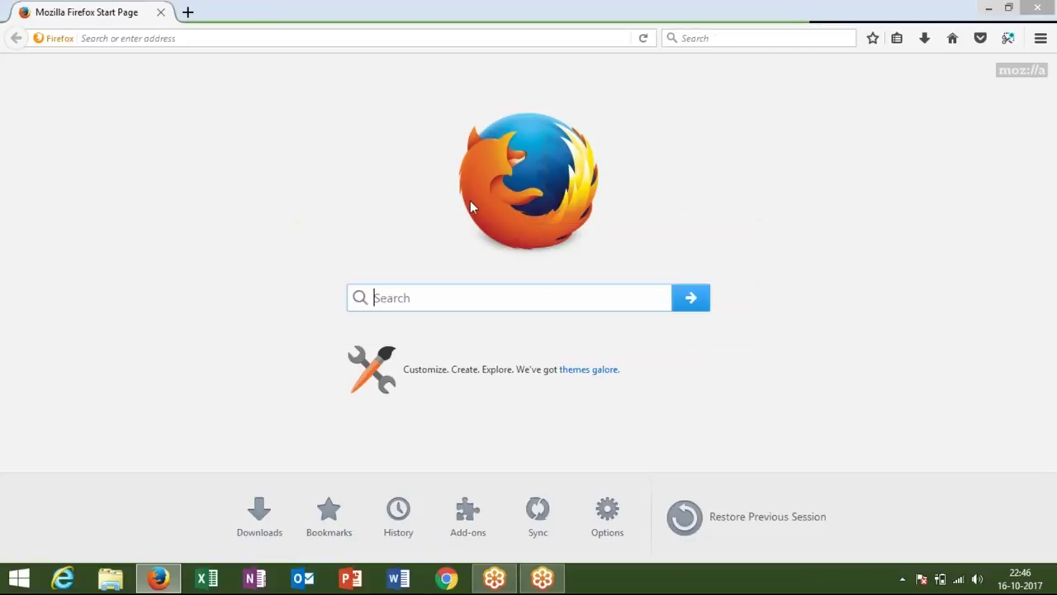
pyautogui.click(1040, 8)
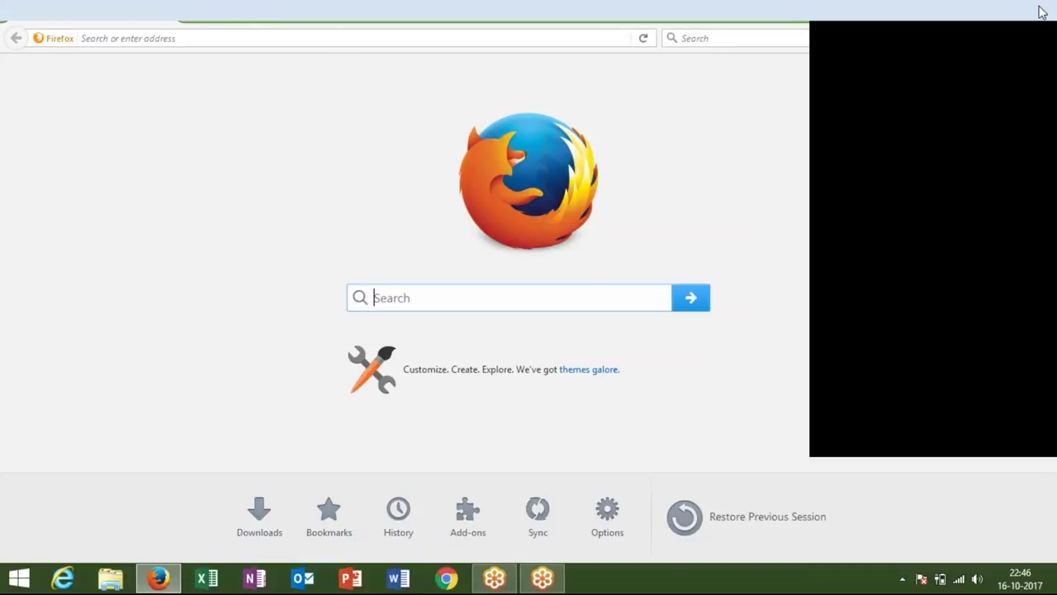
pyautogui.click(446, 579)
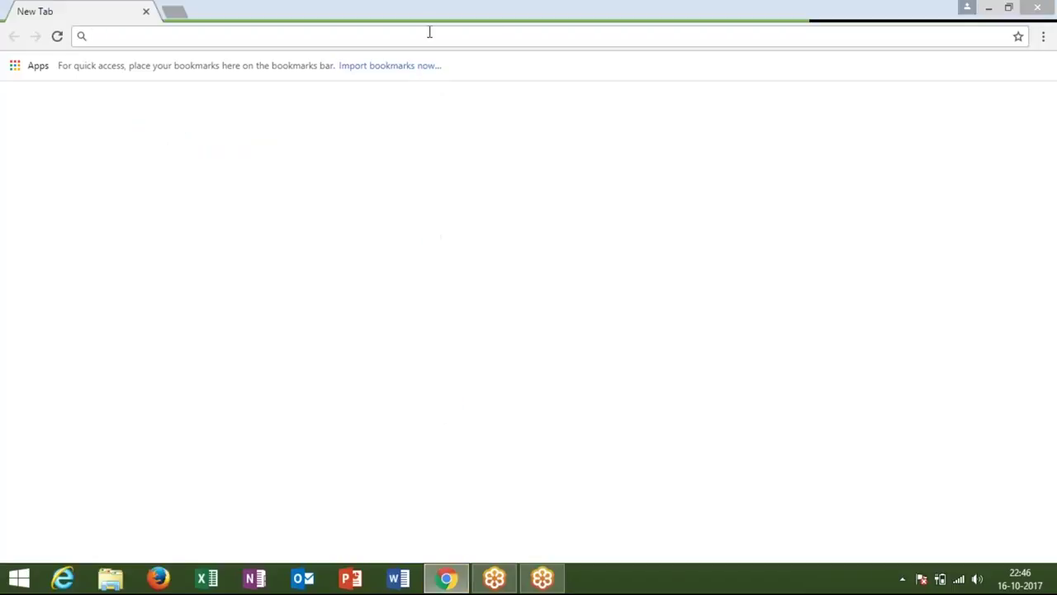
# - Load gmail.com in Chrome and switch to the Sent Mail folder
pyautogui.write('gm')
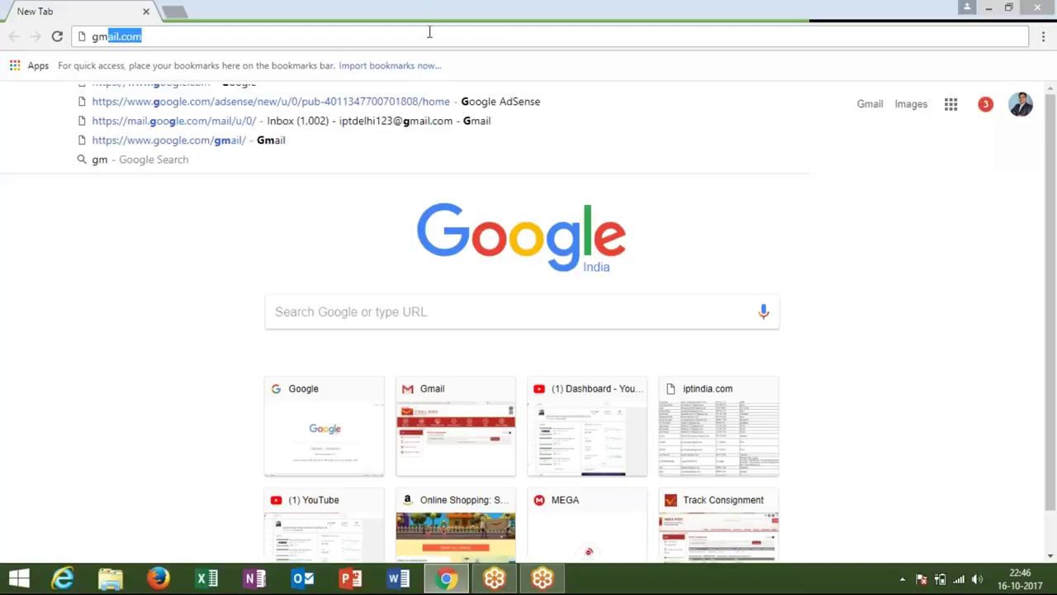
pyautogui.write('ail.com')
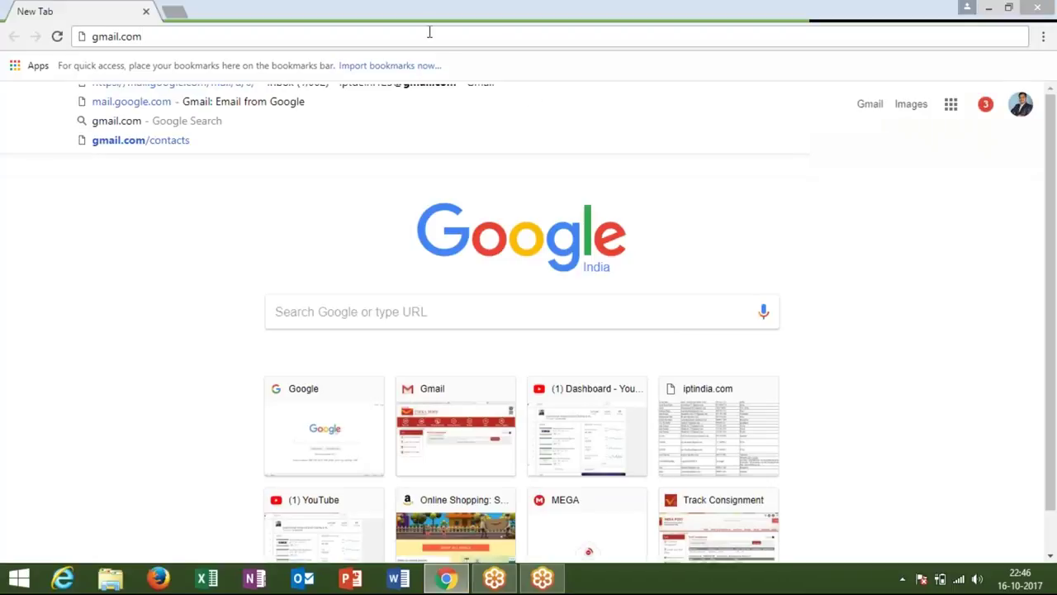
pyautogui.press('Return')
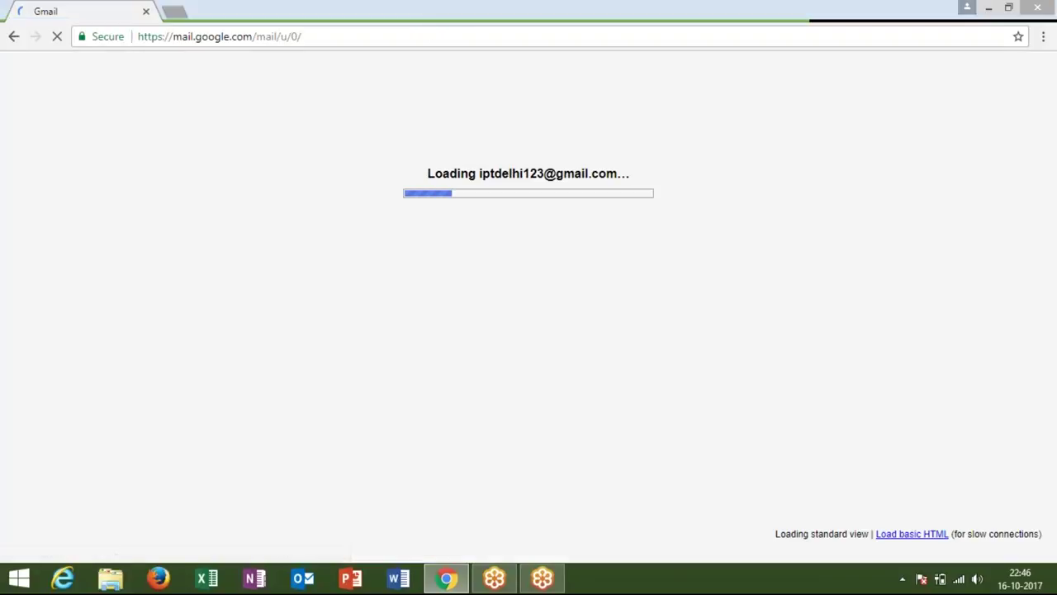
pyautogui.doubleClick(452, 174)
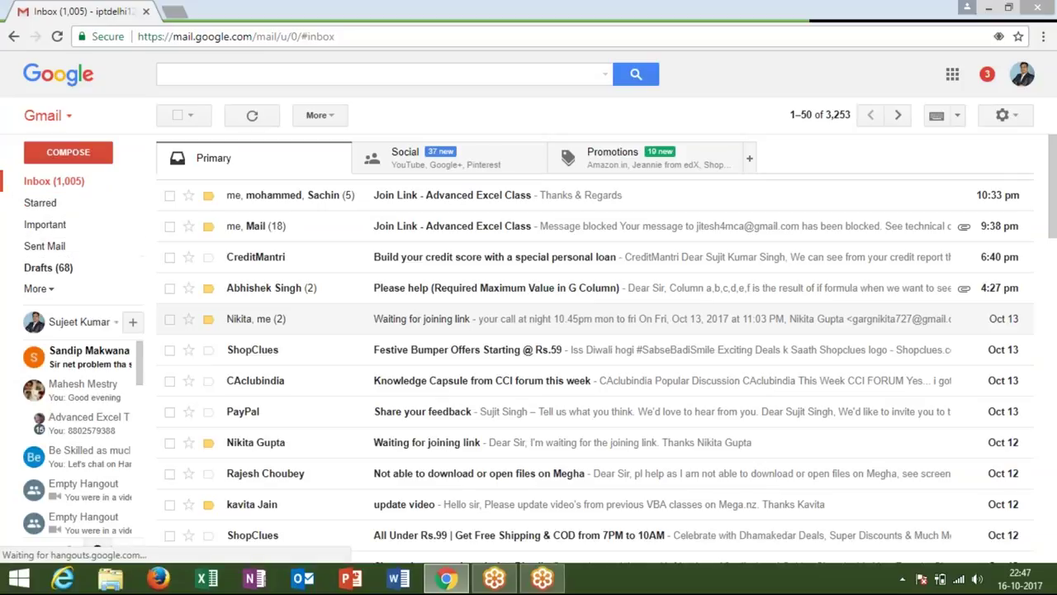
pyautogui.click(78, 245)
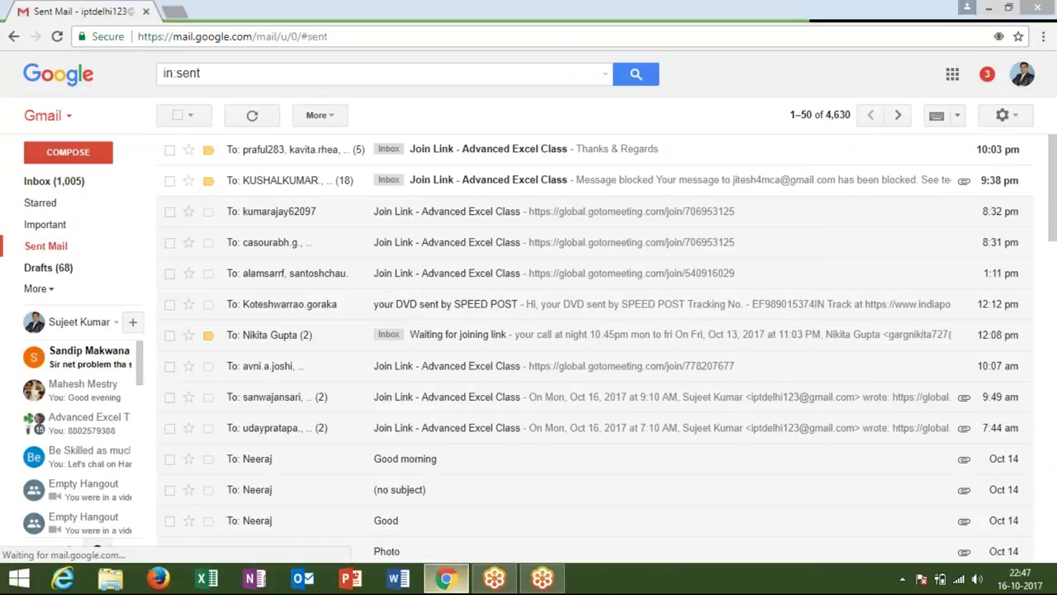
pyautogui.click(492, 580)
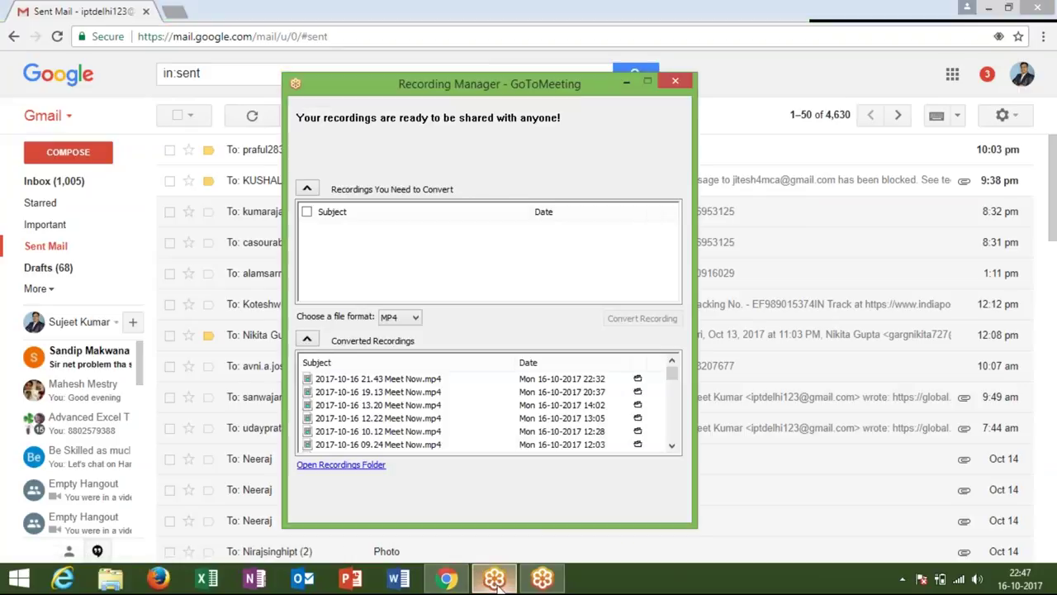
pyautogui.click(497, 585)
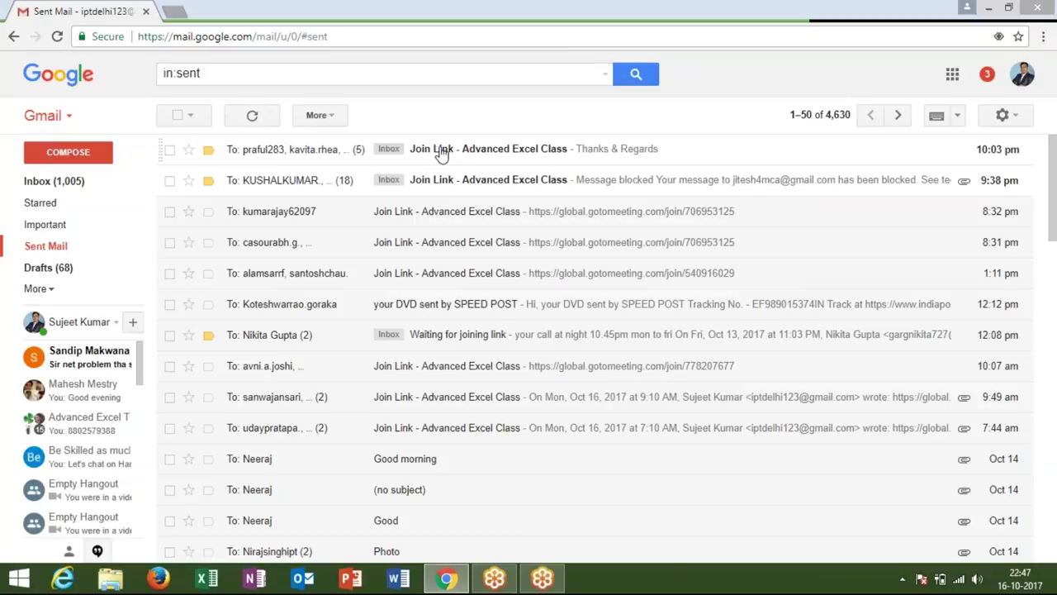
# - Open the Join Link - Advanced Excel Class thread and start a reply to its latest message
pyautogui.click(442, 151)
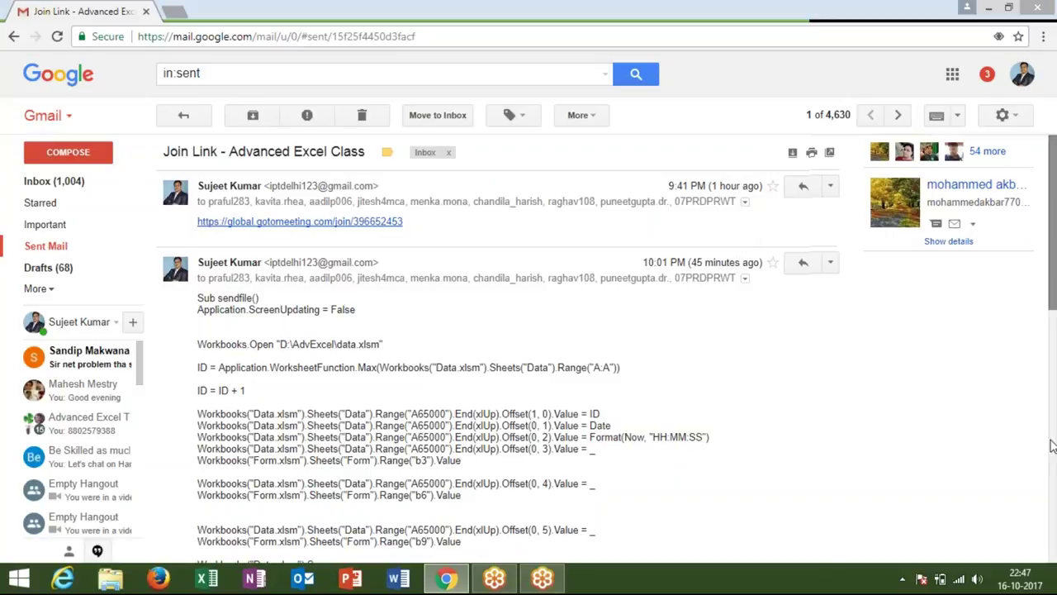
pyautogui.click(1055, 446)
pyautogui.moveTo(1055, 452)
pyautogui.mouseDown()
pyautogui.moveTo(1055, 523)
pyautogui.moveTo(1054, 484)
pyautogui.mouseUp()
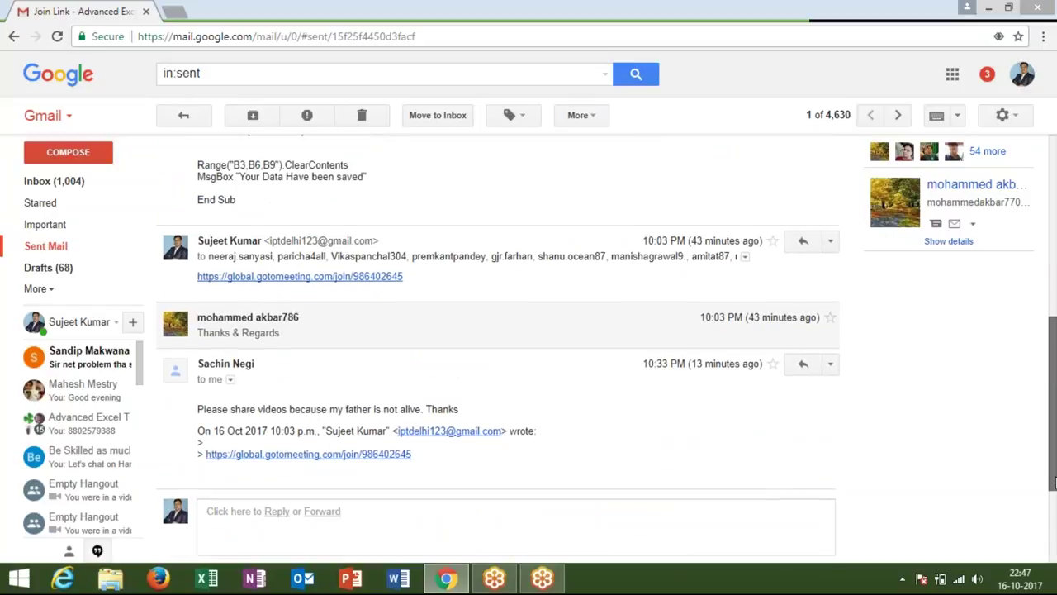
pyautogui.moveTo(1054, 485); pyautogui.dragTo(1054, 477)
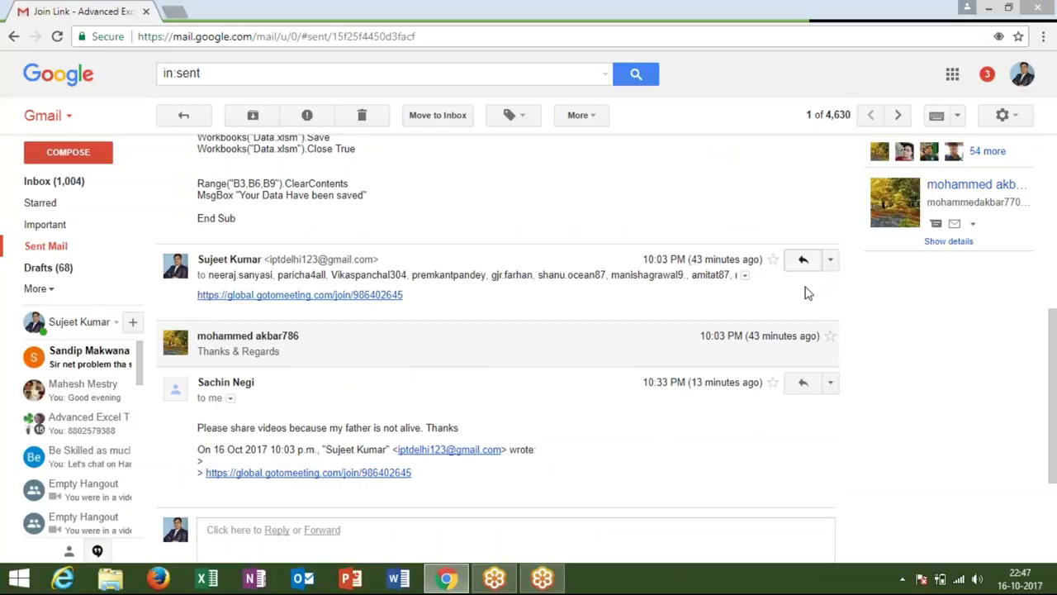
pyautogui.click(810, 271)
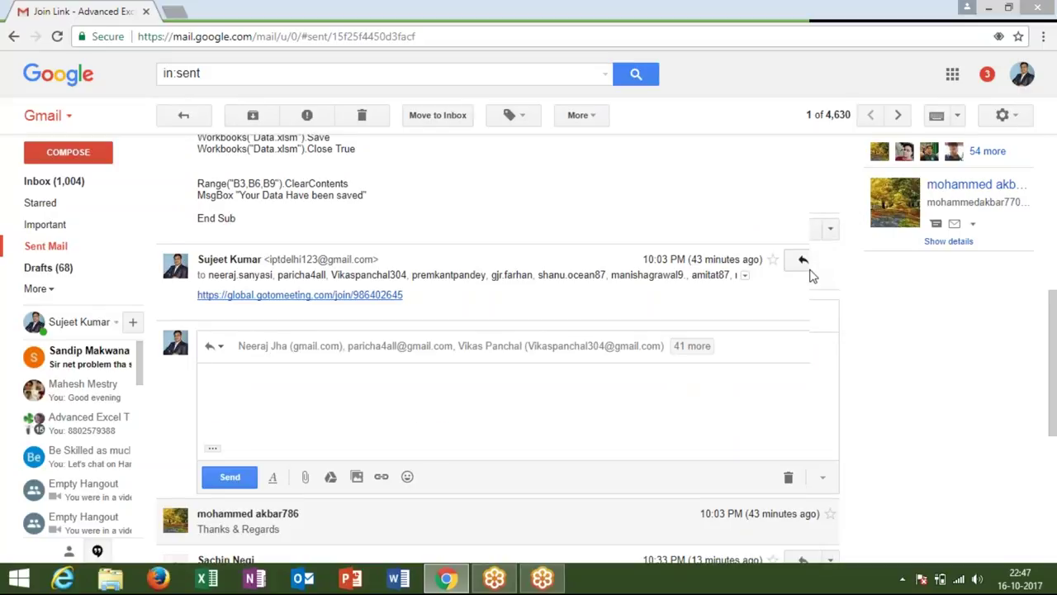
# - Attach list.xlsm from the Desktop to the reply and send it
pyautogui.click(305, 481)
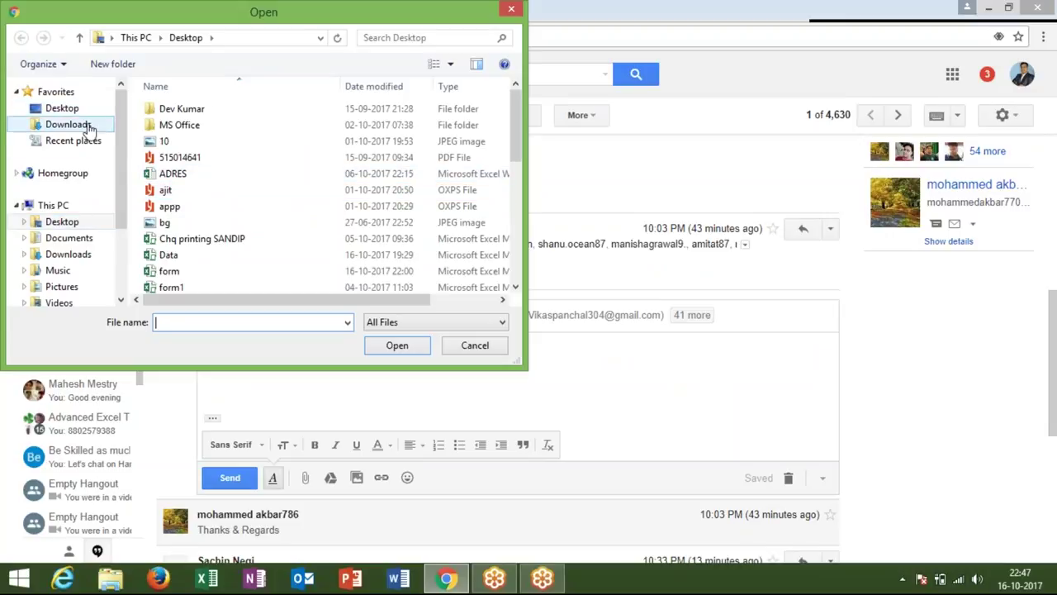
pyautogui.click(223, 260)
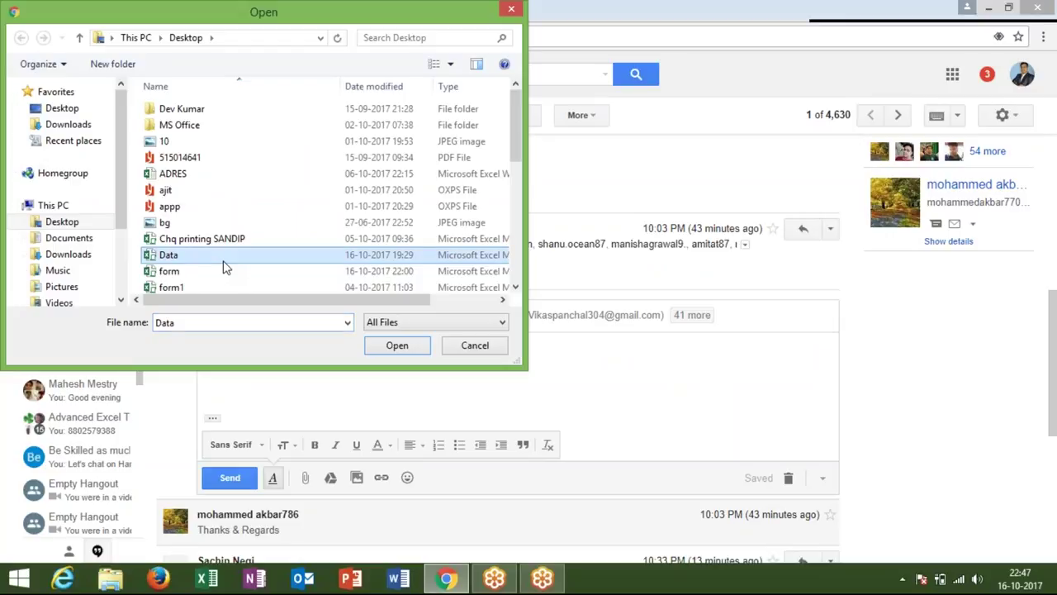
pyautogui.write('list')
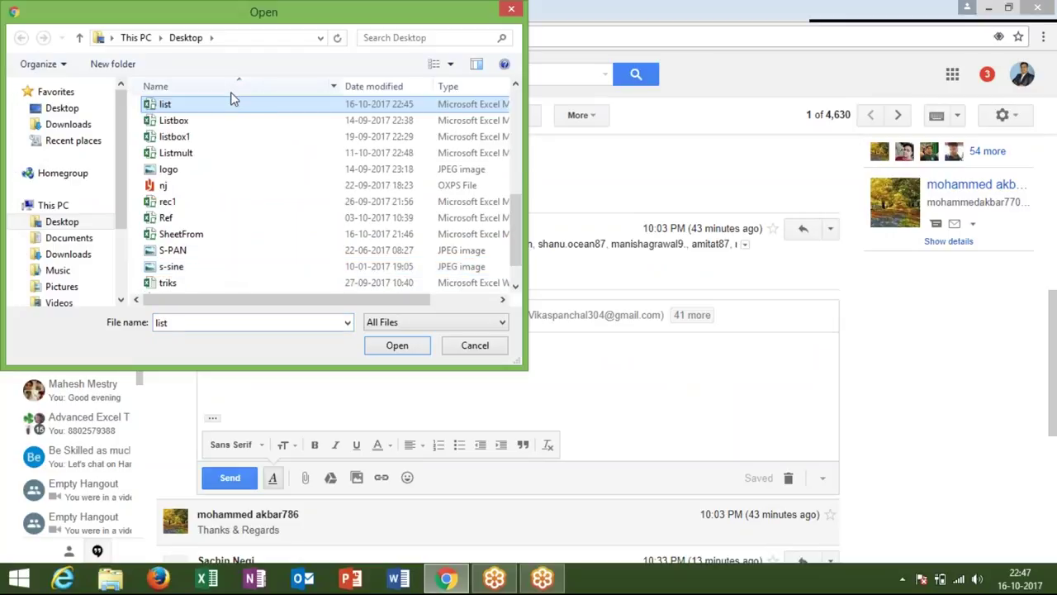
pyautogui.doubleClick(233, 112)
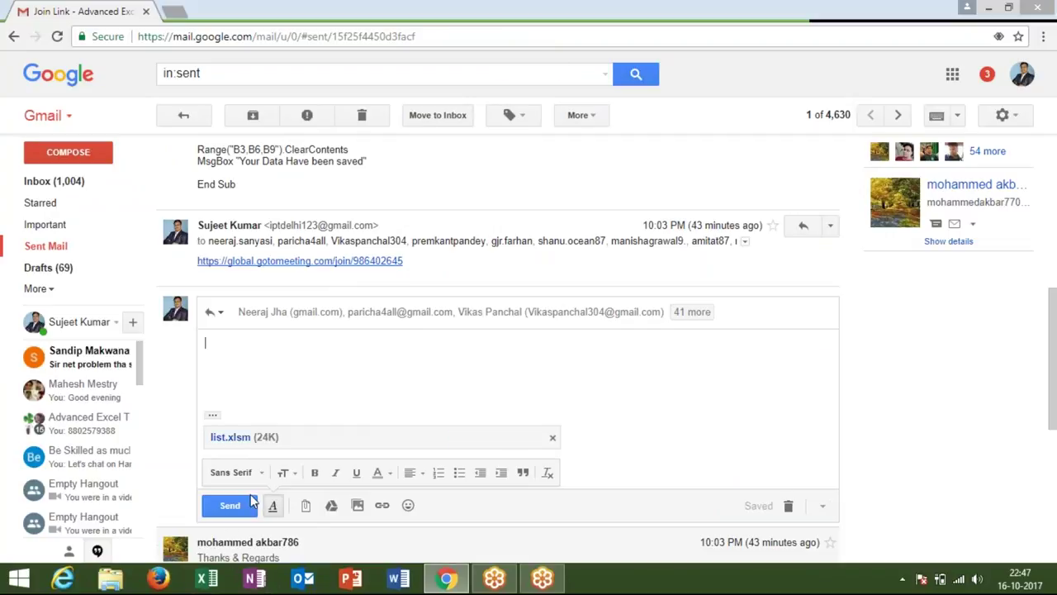
pyautogui.click(237, 510)
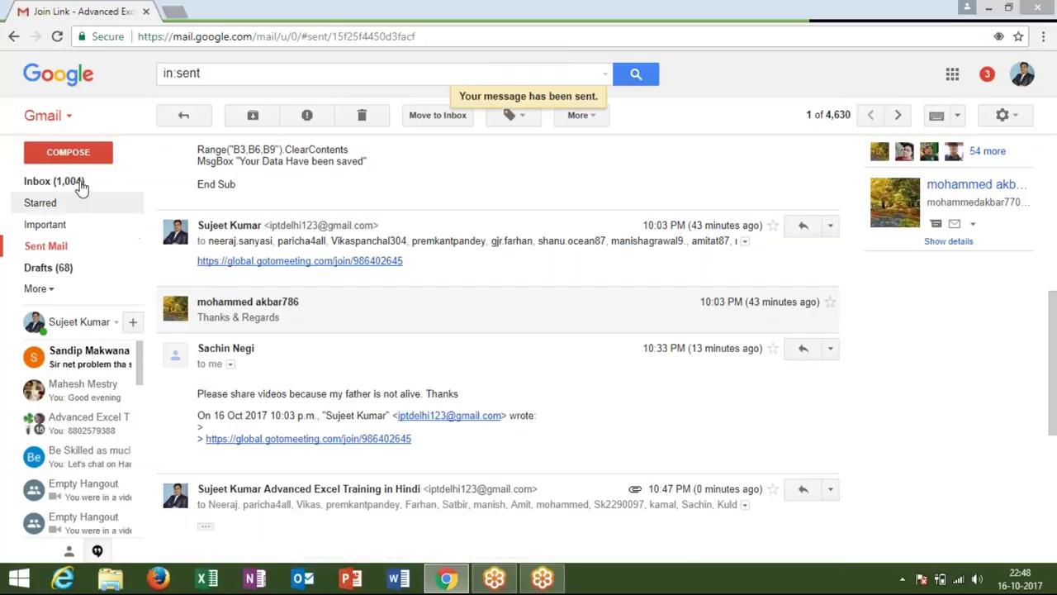
# - Return to the Gmail inbox, show the desktop, and toggle the desktop icons off and on
pyautogui.click(81, 185)
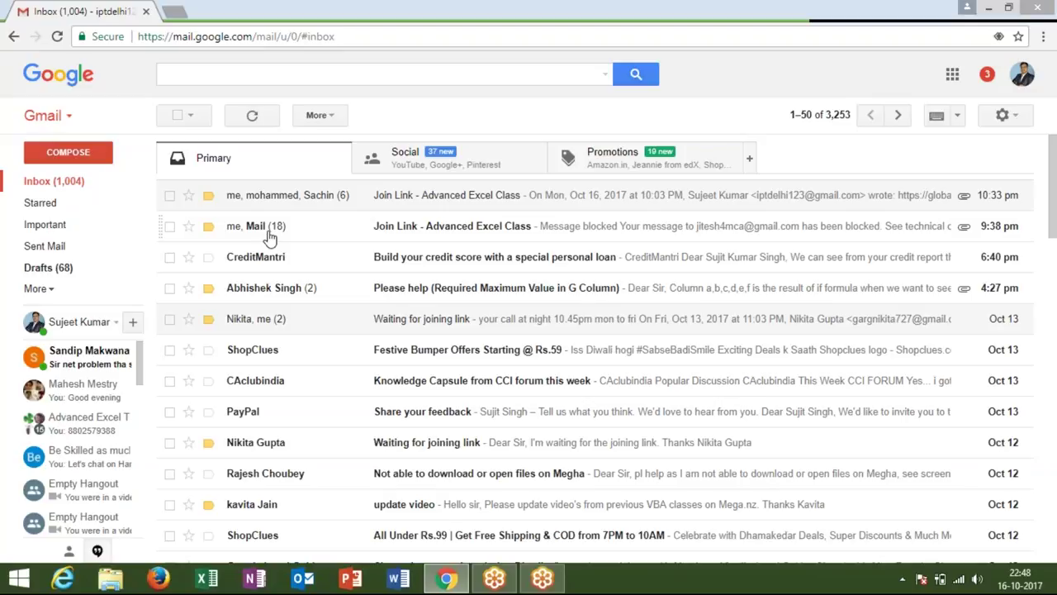
pyautogui.press('super+d')
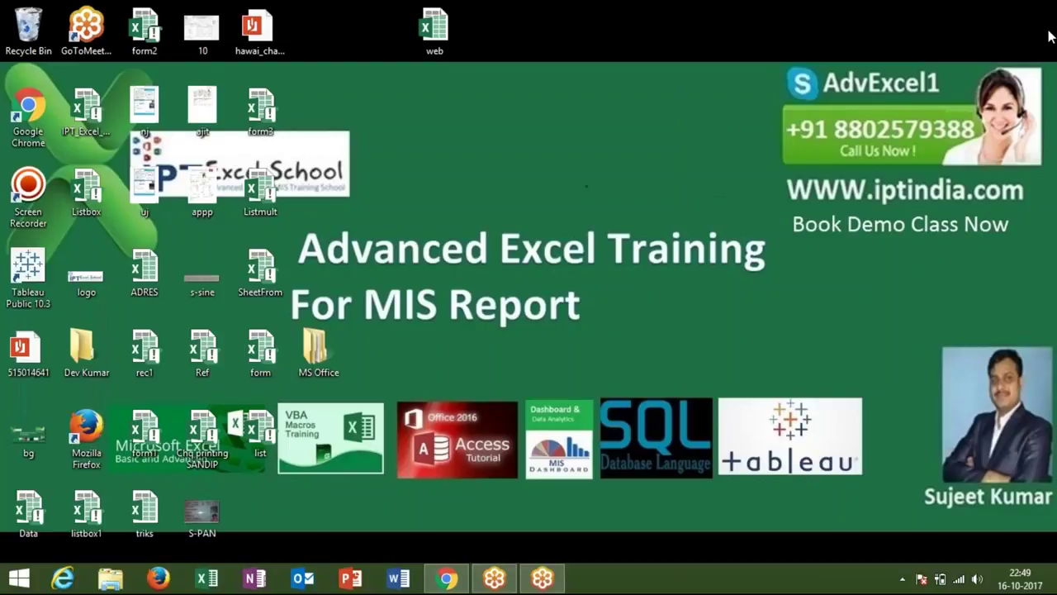
pyautogui.doubleClick(1050, 36)
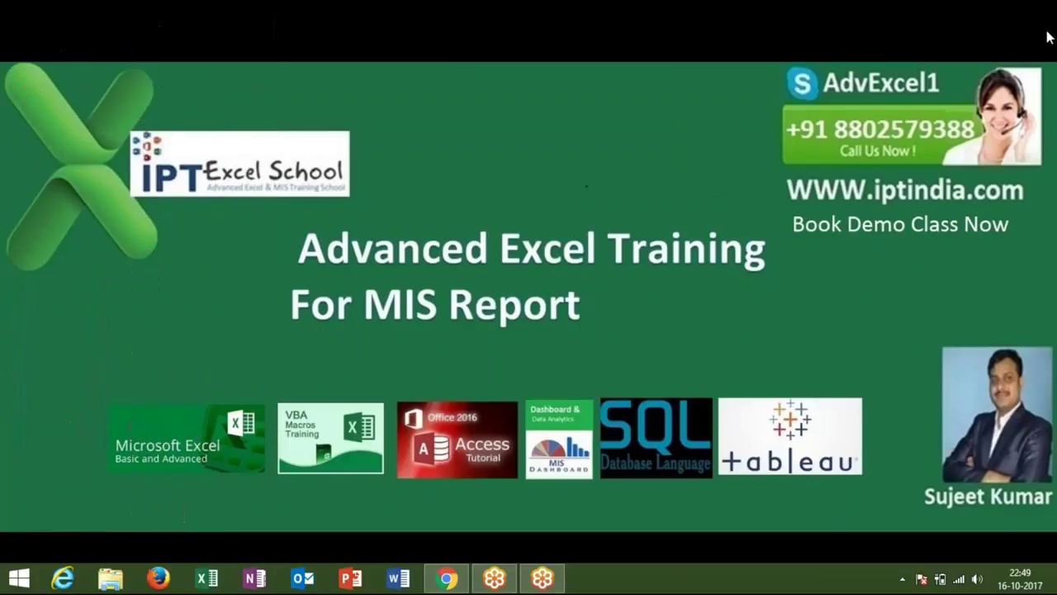
pyautogui.doubleClick(569, 200)
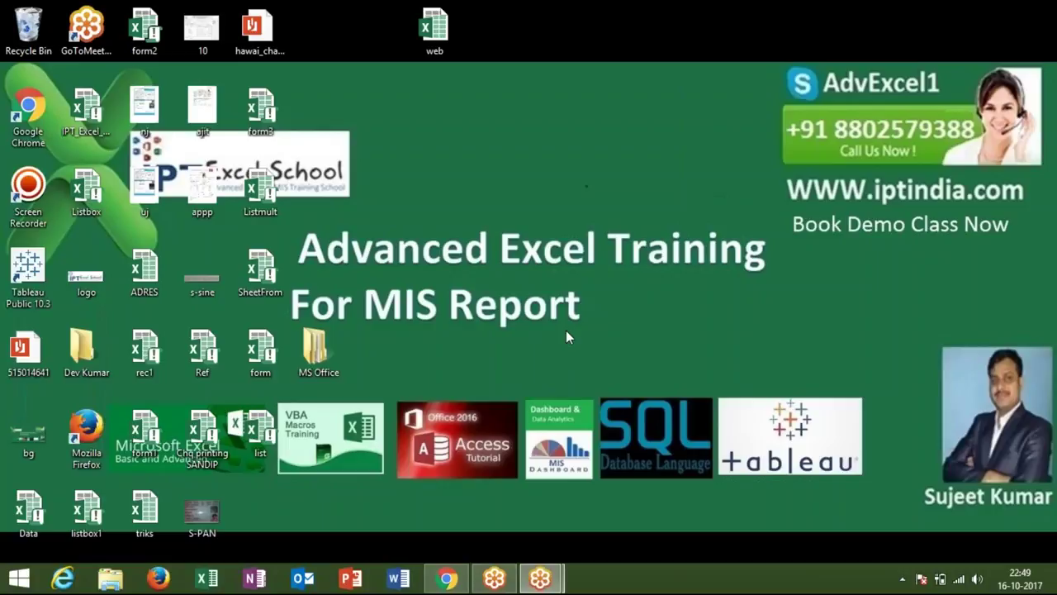